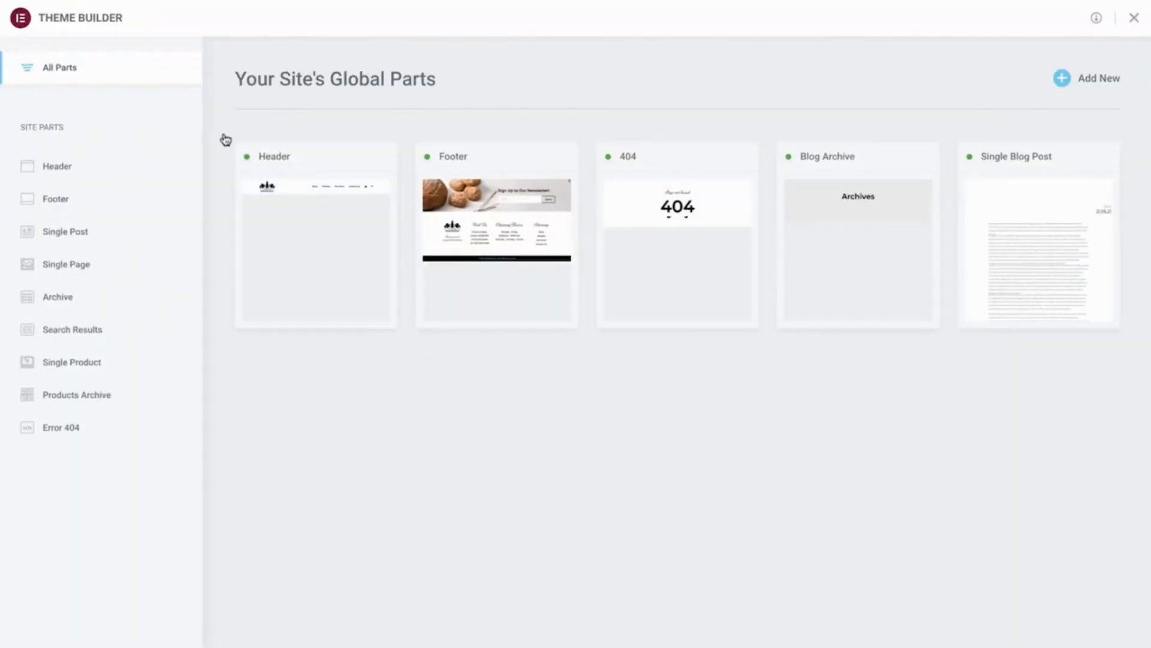
- Examine the Footer part among the site's global parts and return to the overview of all parts
{"action": "mouse_move", "coordinate": [249, 244]}
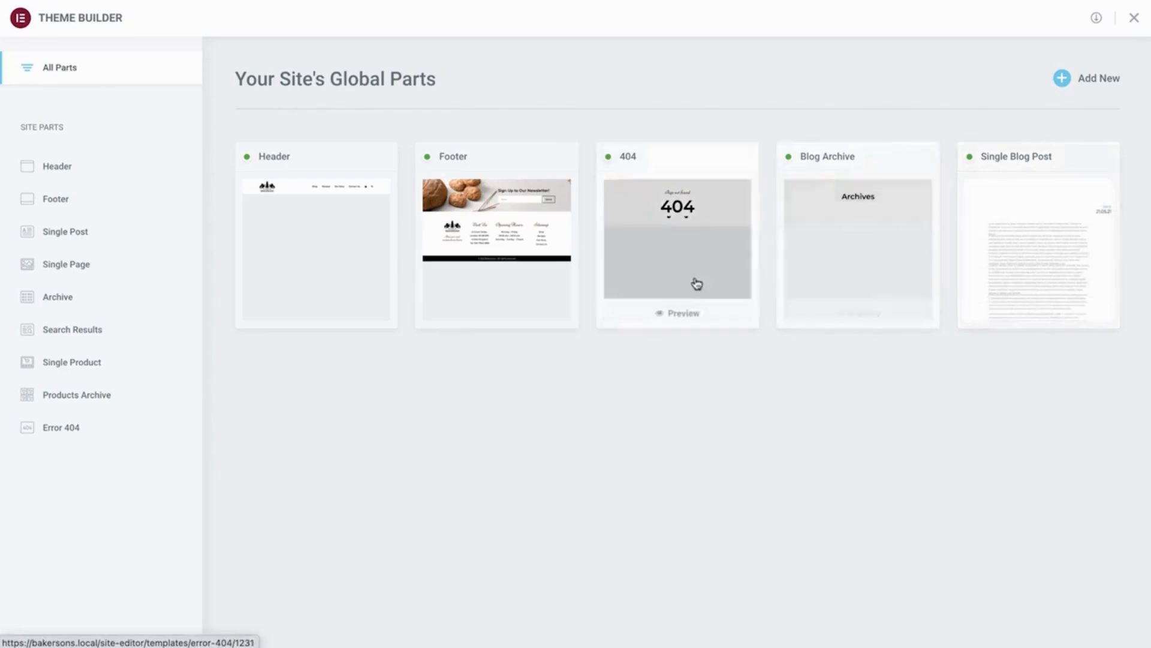
{"action": "left_click", "coordinate": [498, 246]}
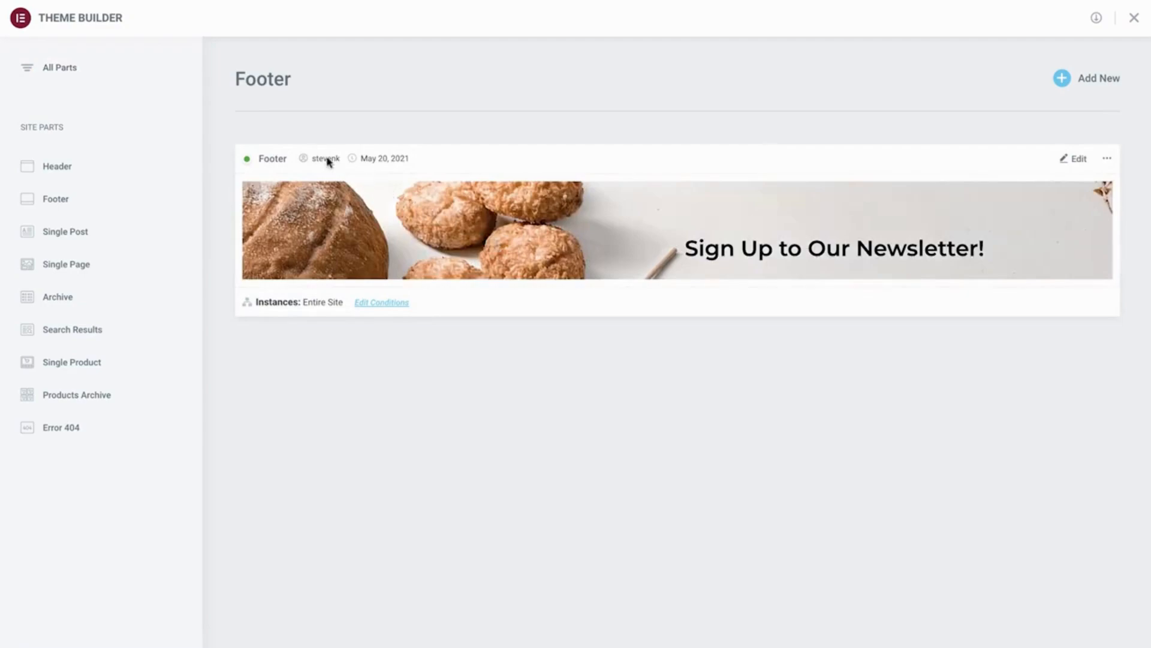
{"action": "left_click", "coordinate": [126, 83]}
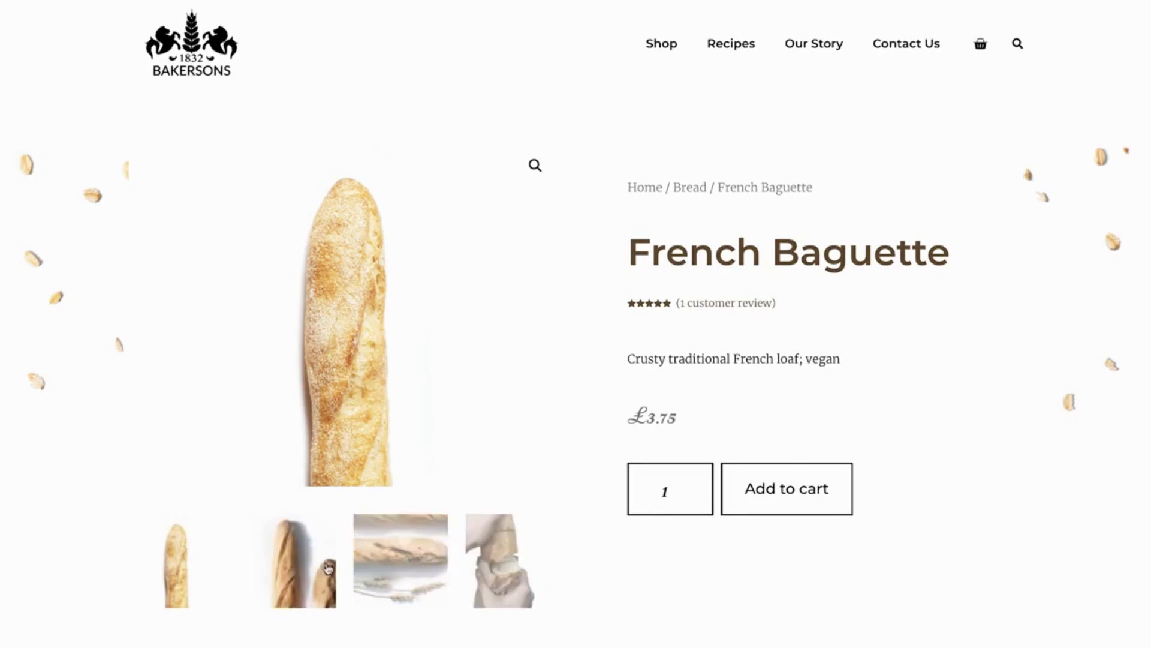
- Examine the French Baguette product page, including its image gallery, quantity field, description, reviews and related products
{"action": "left_click", "coordinate": [384, 568]}
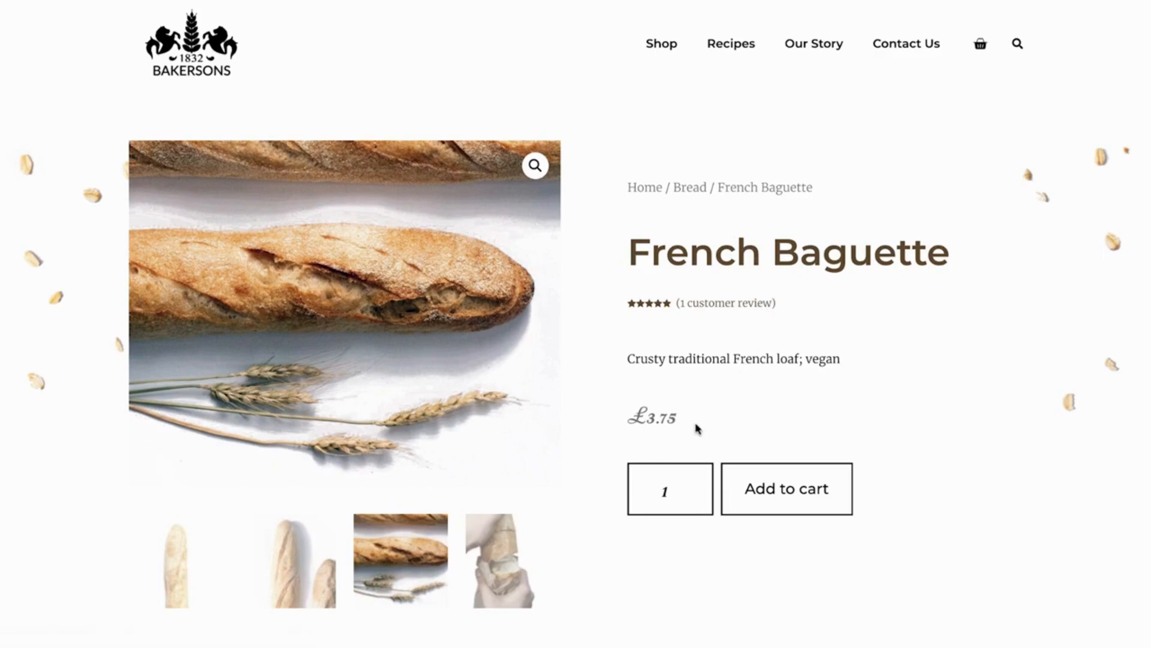
{"action": "left_click", "coordinate": [706, 480]}
{"action": "left_click", "coordinate": [706, 480]}
{"action": "scroll", "coordinate": [1042, 611], "scroll_direction": "down", "scroll_amount": 10}
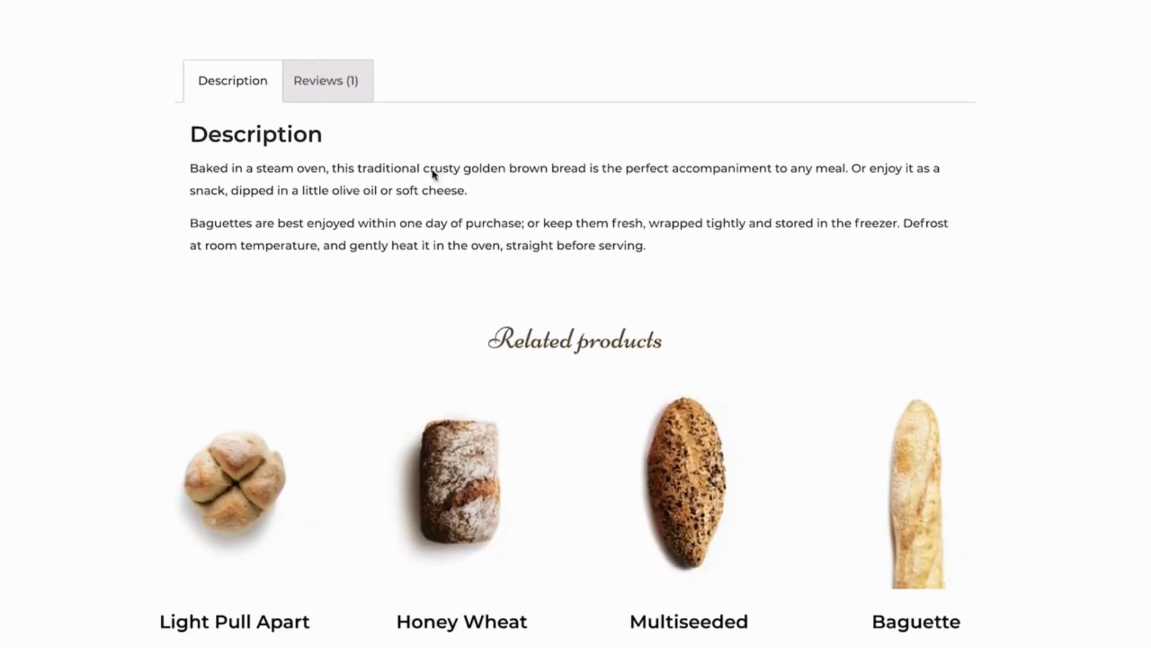
{"action": "left_click", "coordinate": [346, 101]}
{"action": "left_click", "coordinate": [279, 97]}
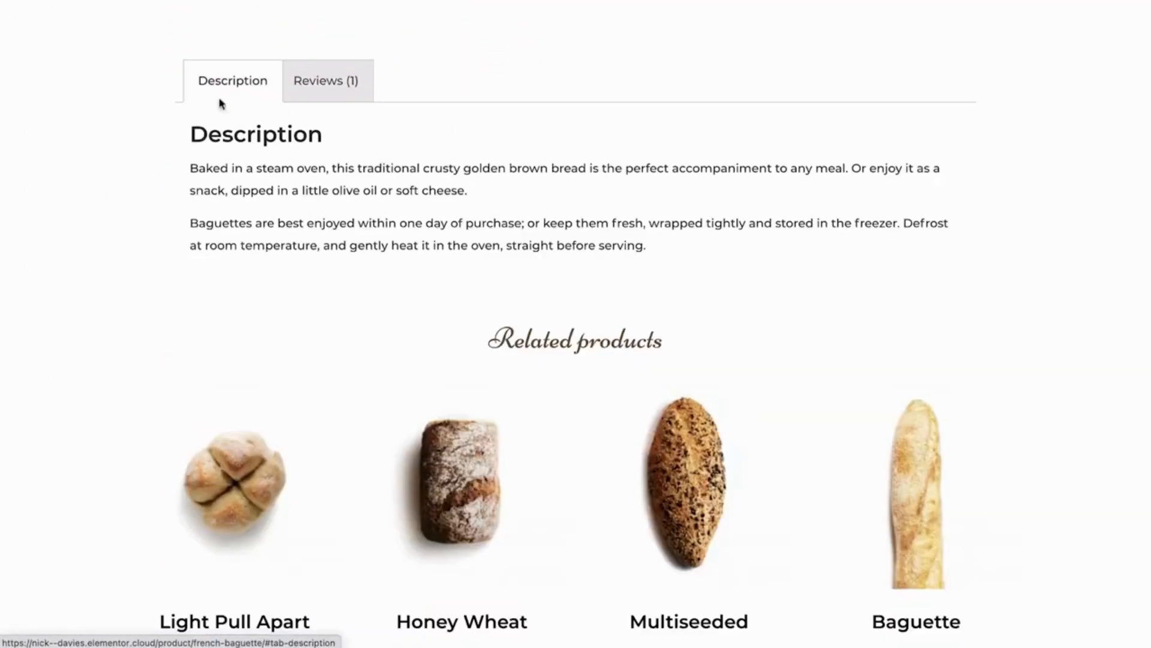
{"action": "scroll", "coordinate": [78, 198], "scroll_direction": "down", "scroll_amount": 5}
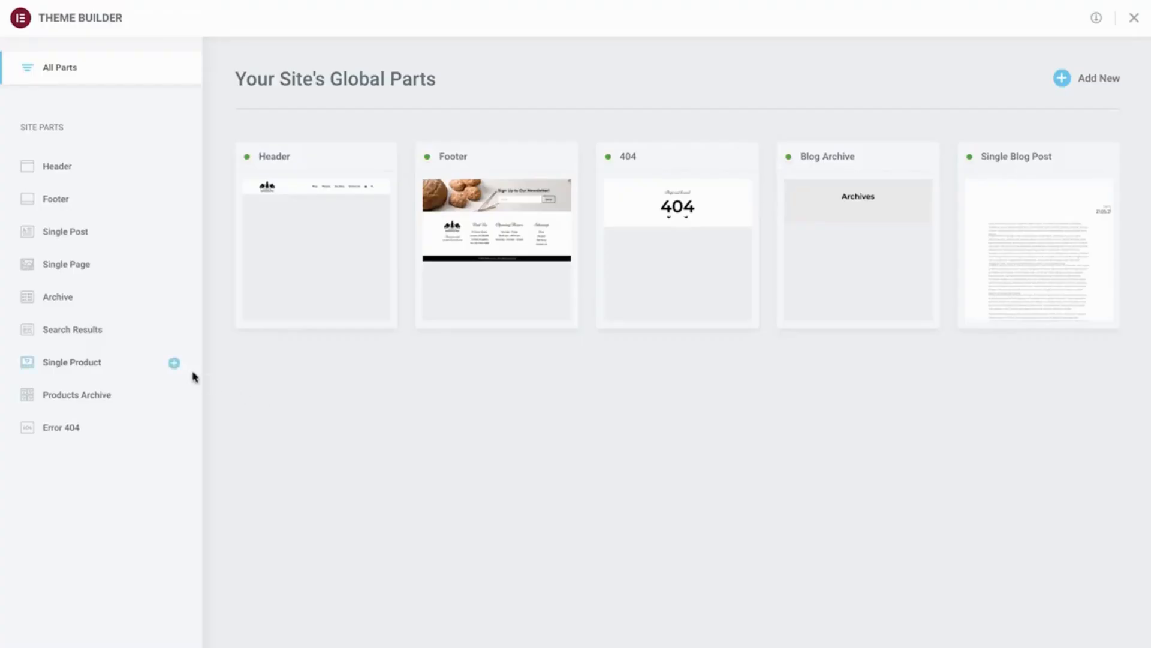
- Create a new Single Product template, browse the library's pages and saved templates, and close it without inserting one
{"action": "left_click", "coordinate": [174, 367]}
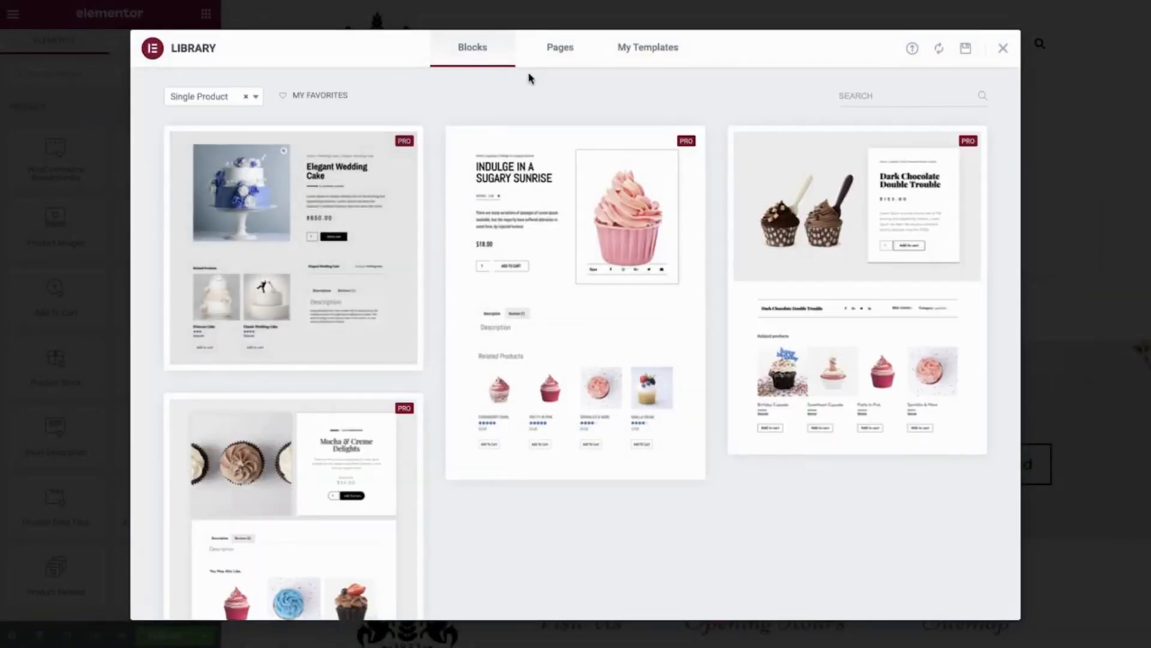
{"action": "left_click", "coordinate": [560, 54]}
{"action": "left_click", "coordinate": [651, 54]}
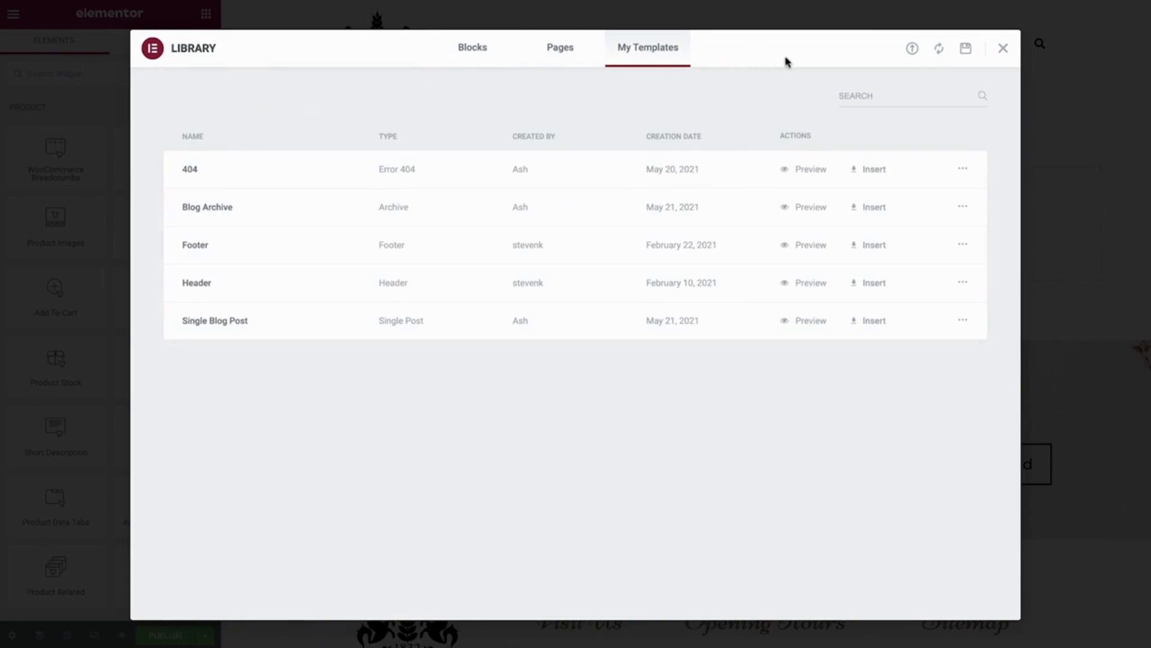
{"action": "left_click", "coordinate": [1003, 49]}
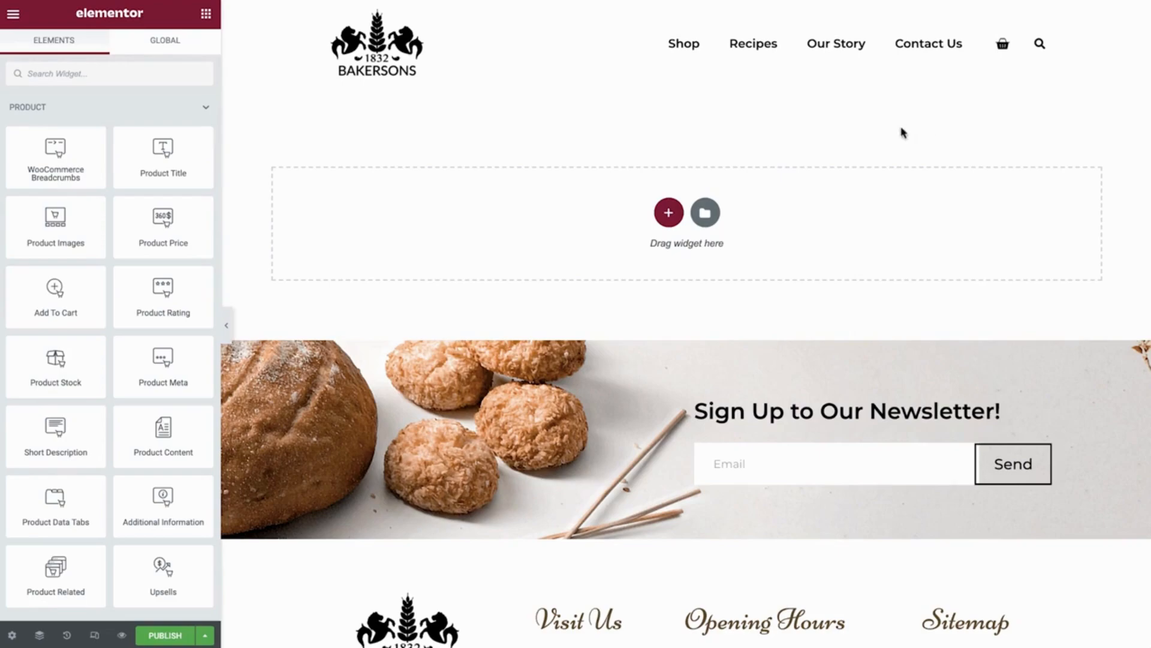
- Add a section with two equal columns and place the Product Images widget in its first column
{"action": "left_click", "coordinate": [670, 213]}
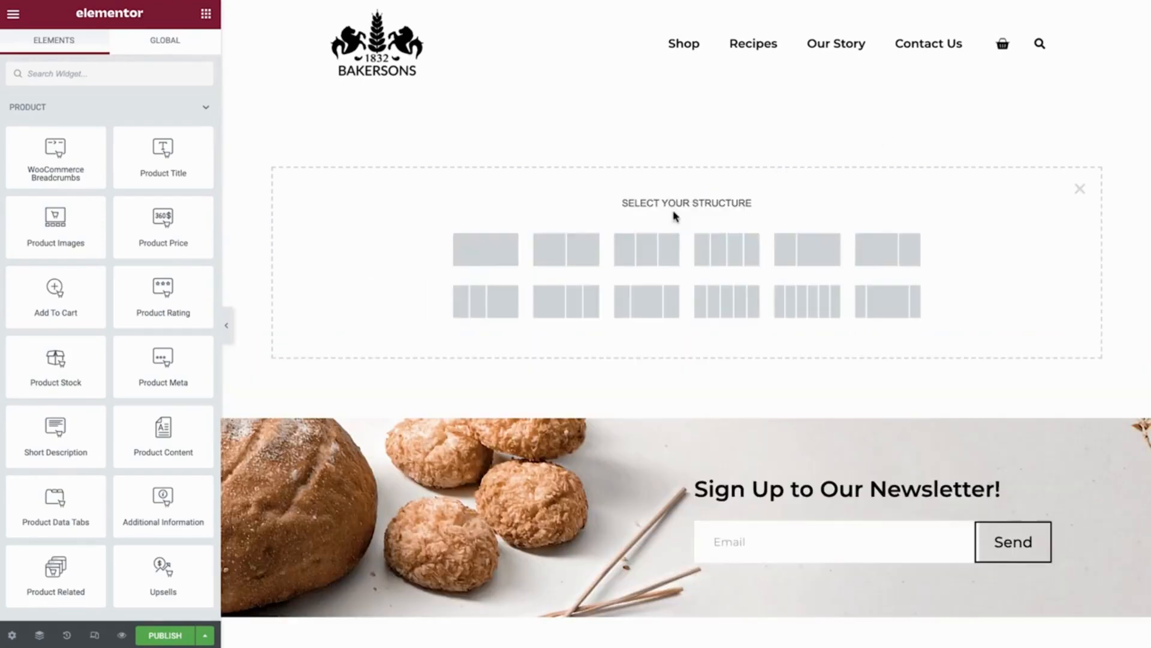
{"action": "left_click", "coordinate": [583, 252]}
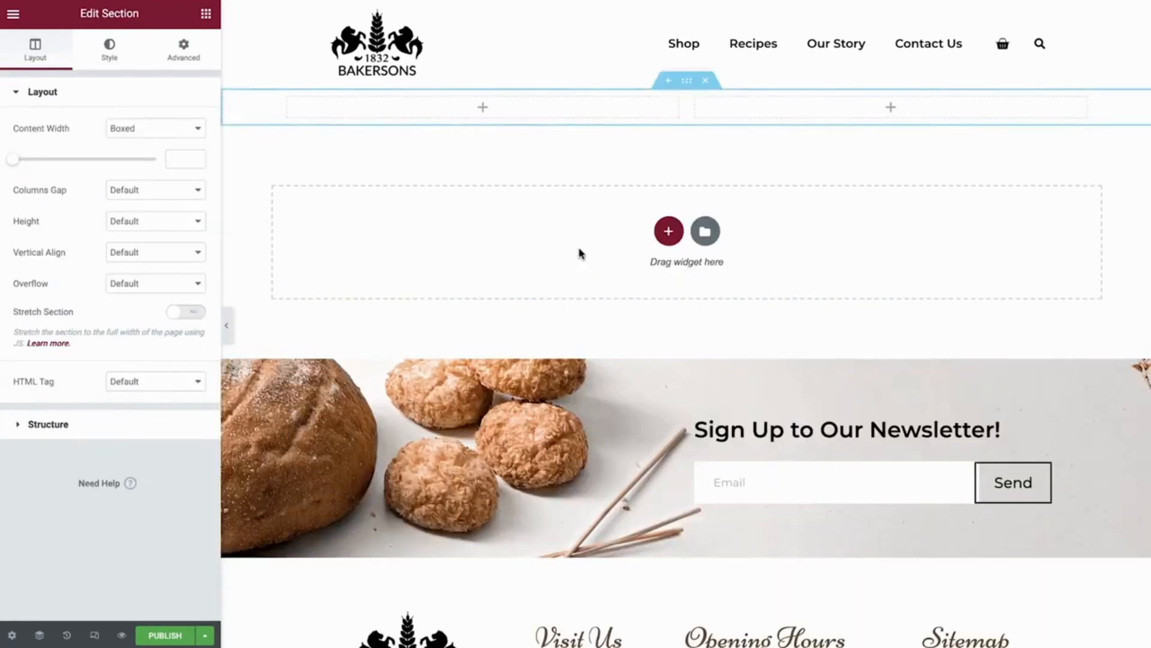
{"action": "left_click", "coordinate": [206, 13]}
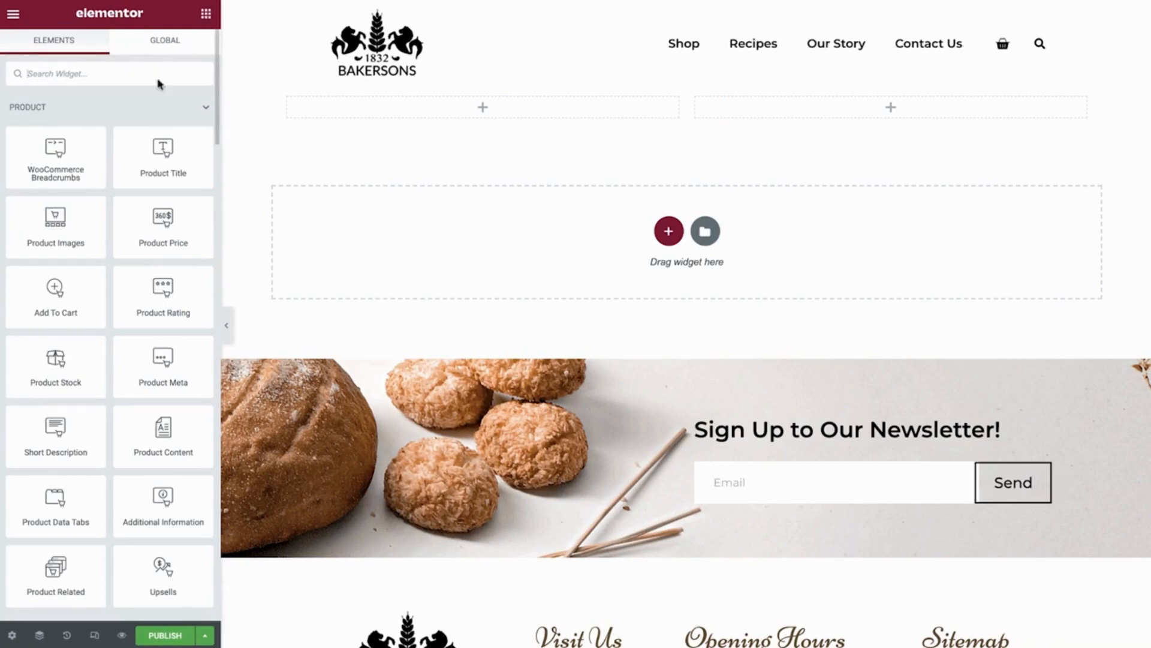
{"action": "left_click_drag", "start_coordinate": [52, 237], "coordinate": [298, 112]}
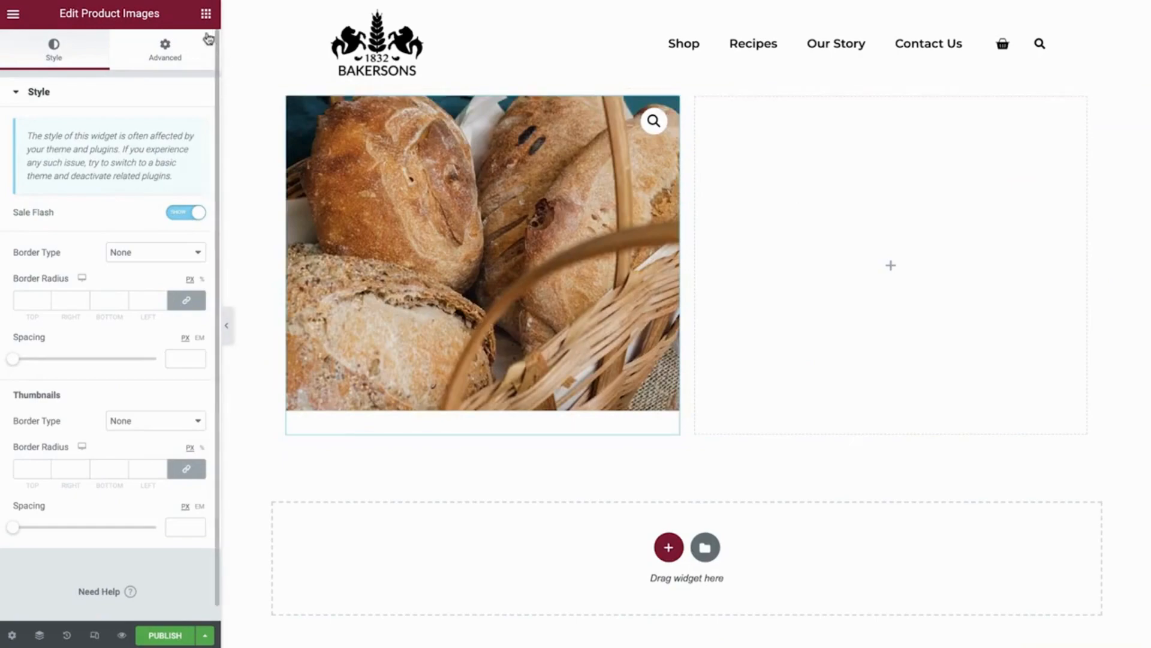
- Place the WooCommerce Breadcrumbs, Product Title and Product Rating widgets one below another in the section's second column
{"action": "left_click", "coordinate": [206, 14]}
{"action": "left_click_drag", "start_coordinate": [60, 153], "coordinate": [778, 178]}
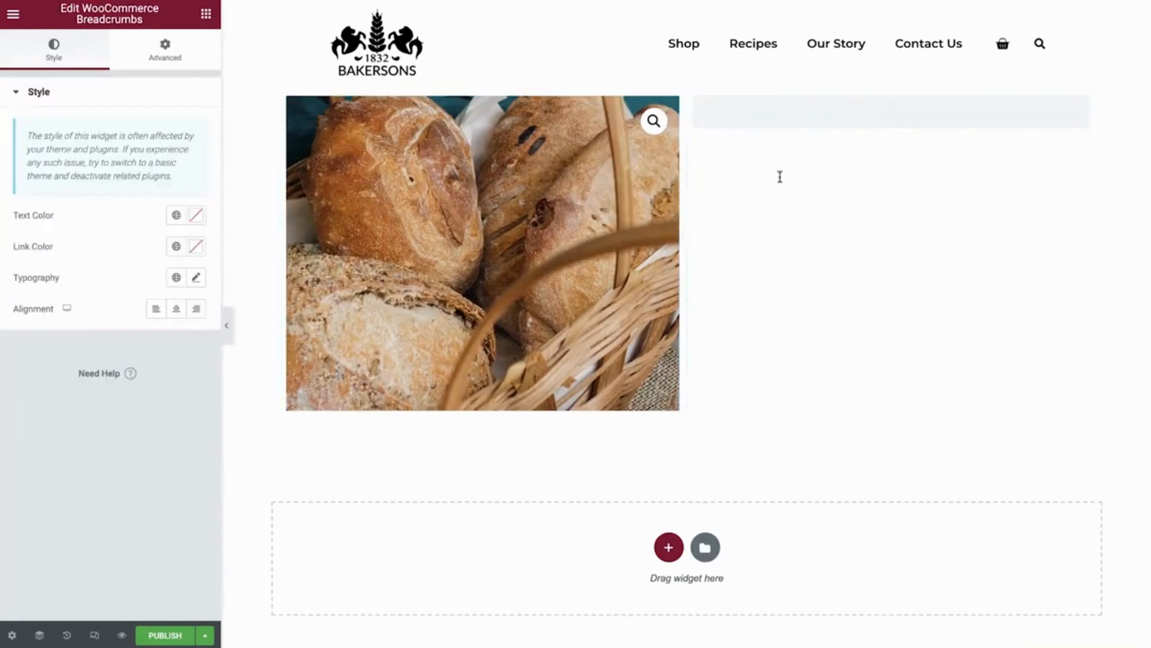
{"action": "left_click", "coordinate": [206, 14]}
{"action": "left_click_drag", "start_coordinate": [141, 149], "coordinate": [778, 120]}
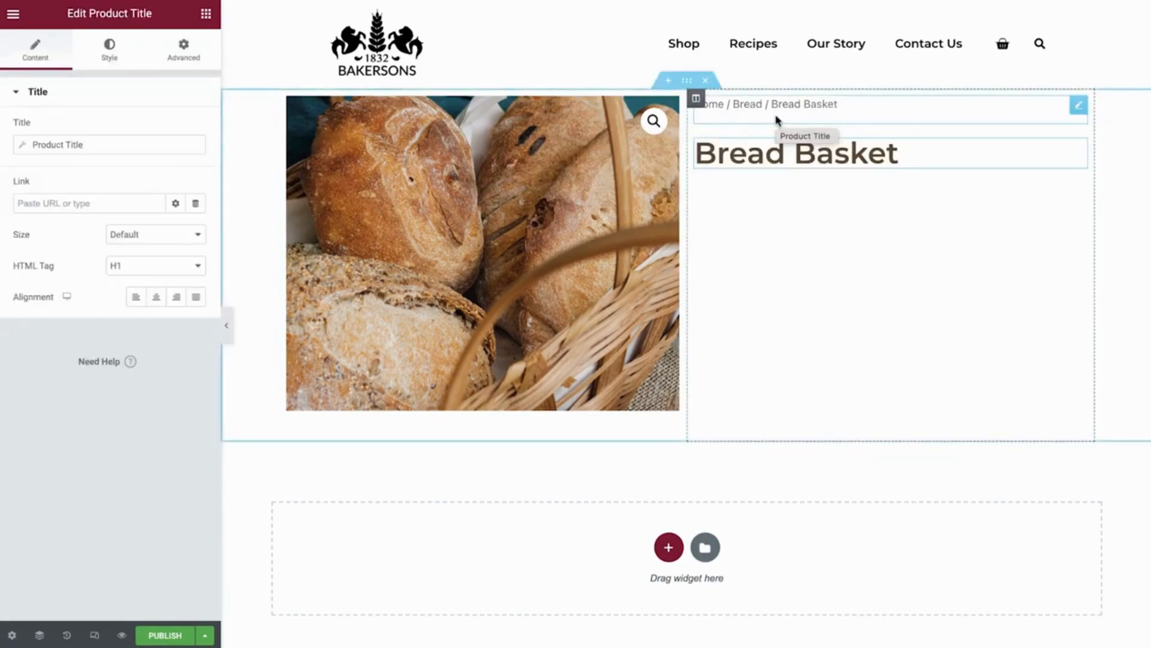
{"action": "left_click", "coordinate": [205, 14]}
{"action": "left_click_drag", "start_coordinate": [162, 292], "coordinate": [762, 172]}
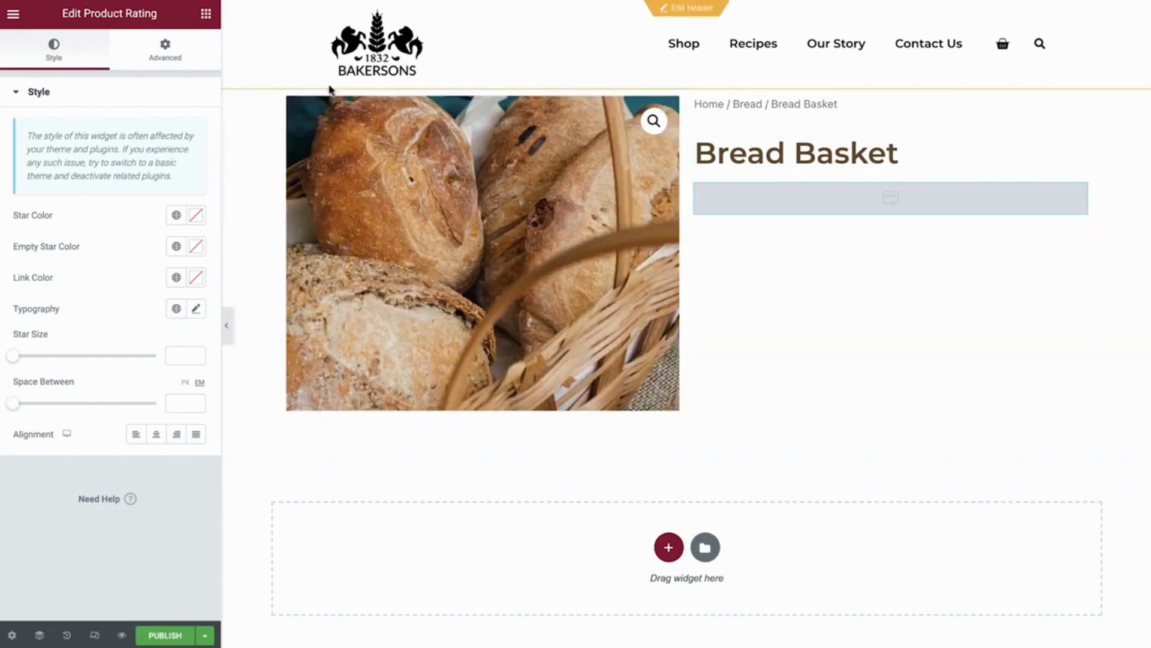
- Add the Short Description, Product Price and Add To Cart widgets in that order below the product rating
{"action": "left_click", "coordinate": [205, 14]}
{"action": "left_click_drag", "start_coordinate": [55, 429], "coordinate": [748, 210]}
{"action": "left_click", "coordinate": [206, 14]}
{"action": "left_click_drag", "start_coordinate": [162, 231], "coordinate": [751, 253]}
{"action": "left_click", "coordinate": [206, 13]}
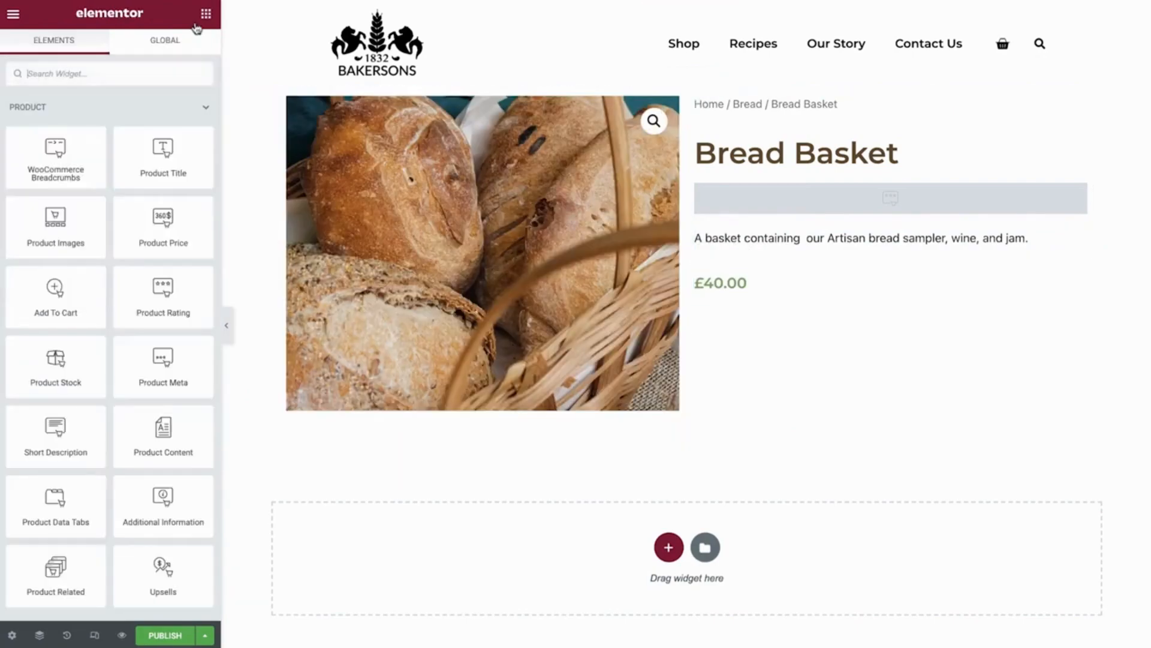
{"action": "left_click_drag", "start_coordinate": [57, 291], "coordinate": [745, 303]}
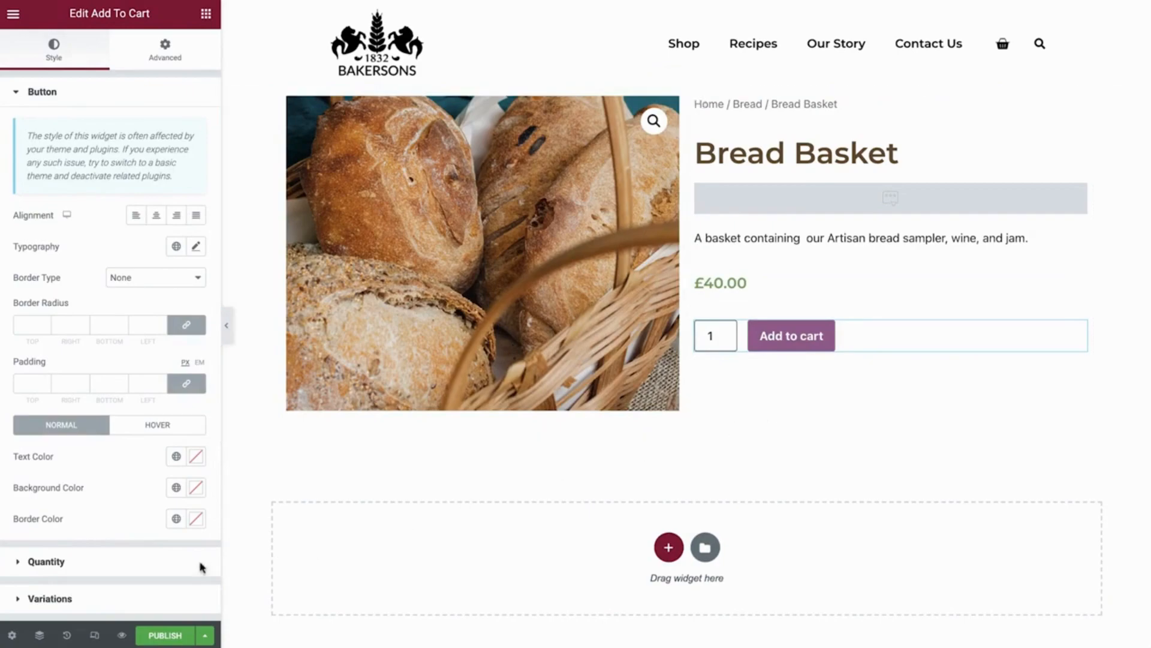
- Set the template's preview product to French Baguette and apply the preview
{"action": "left_click", "coordinate": [11, 637]}
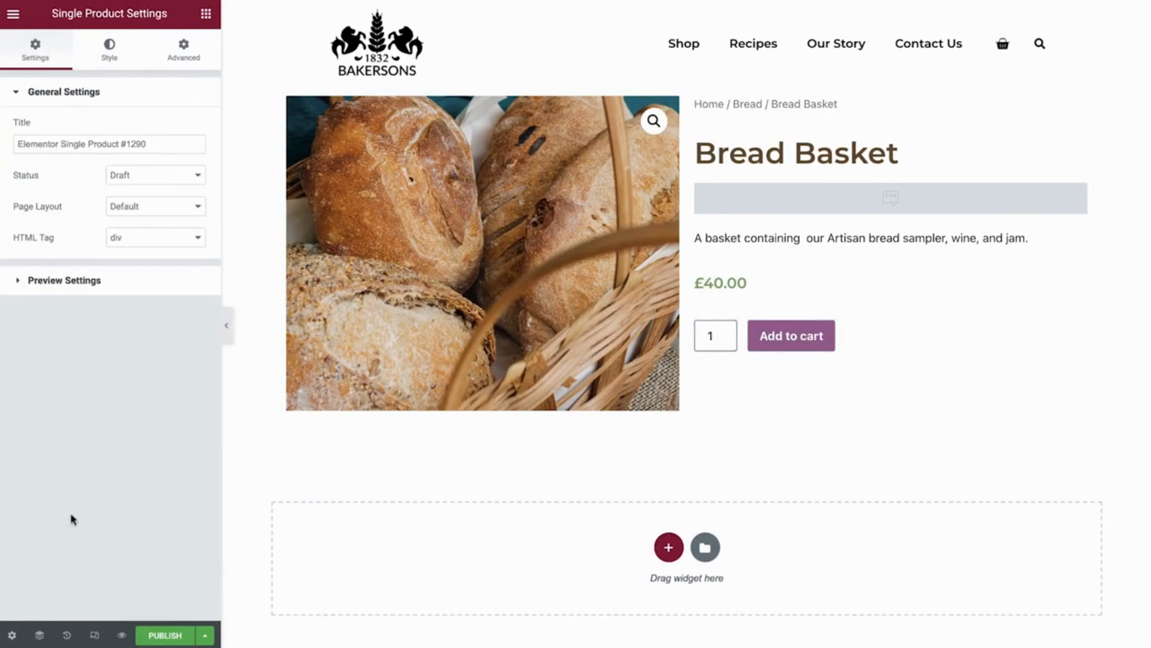
{"action": "left_click", "coordinate": [174, 281]}
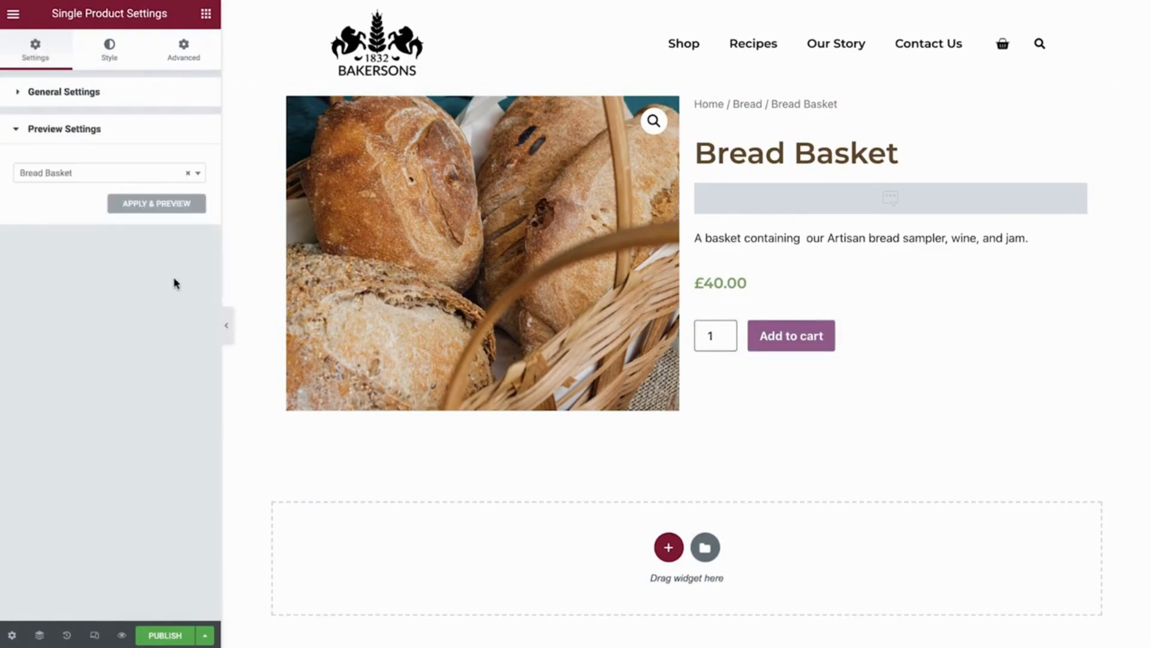
{"action": "left_click", "coordinate": [115, 175]}
{"action": "type", "text": "french"}
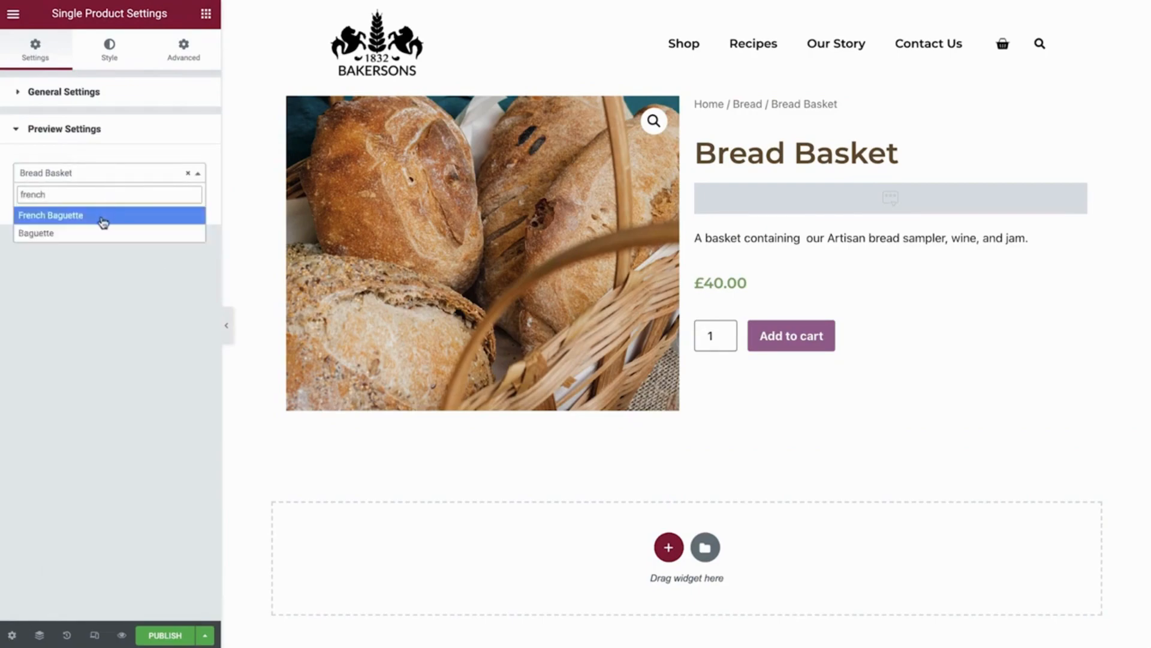
{"action": "left_click", "coordinate": [102, 216]}
{"action": "left_click", "coordinate": [146, 212]}
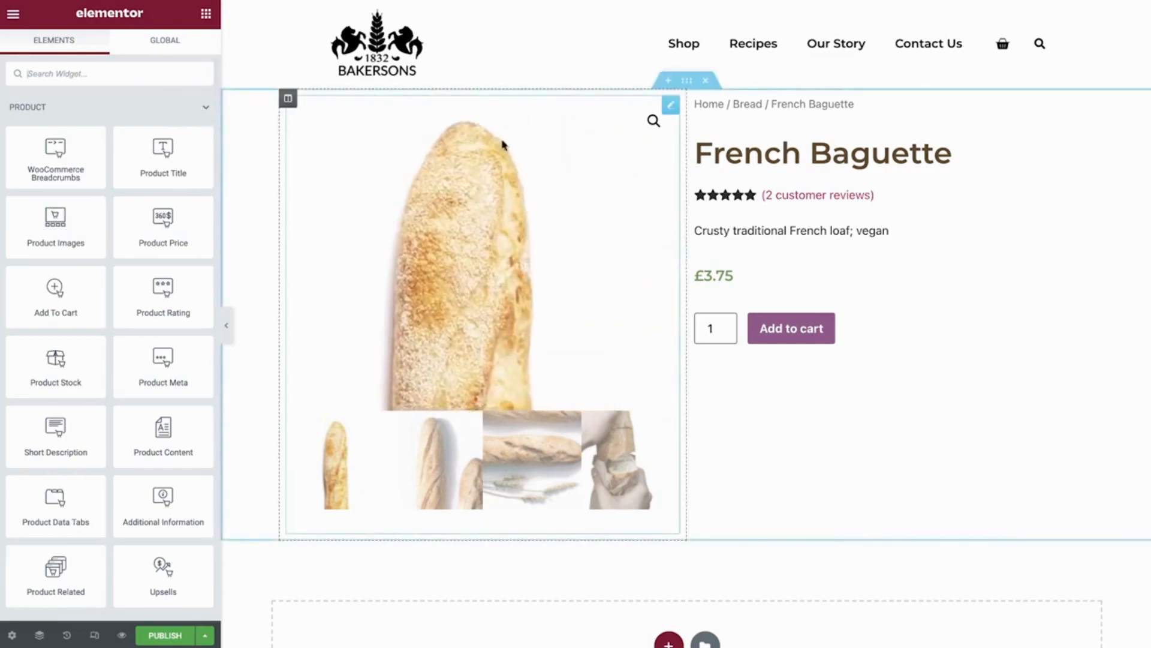
- Open the Product Images widget's style settings and try Sale Flash off and on again
{"action": "left_click", "coordinate": [671, 108]}
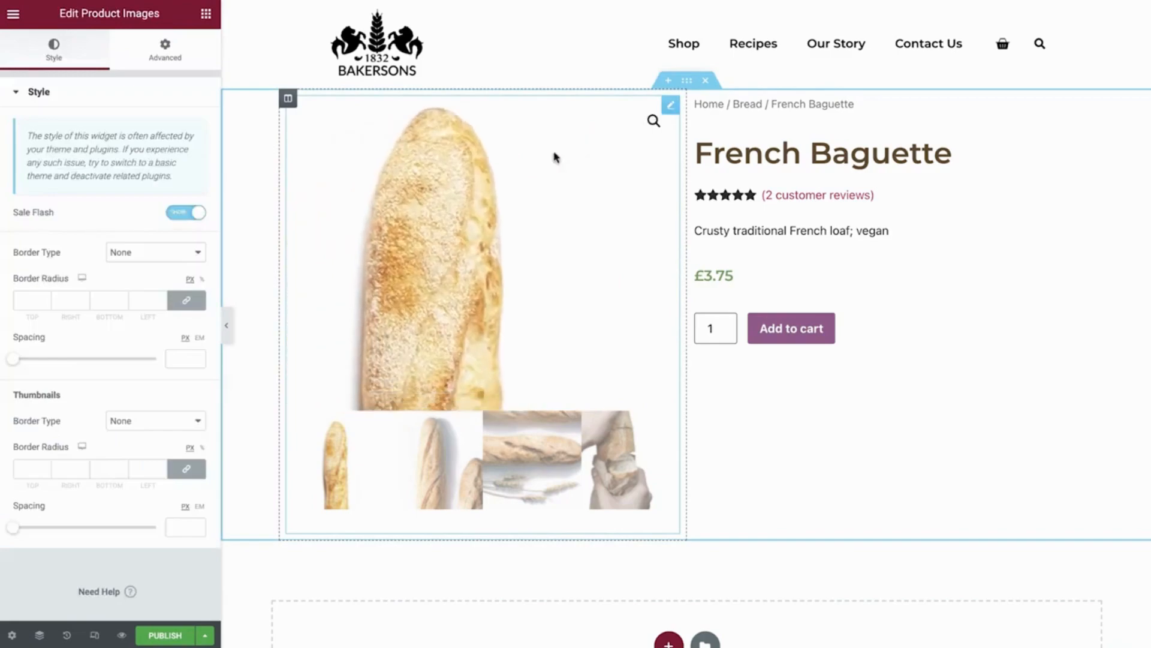
{"action": "left_click", "coordinate": [188, 220]}
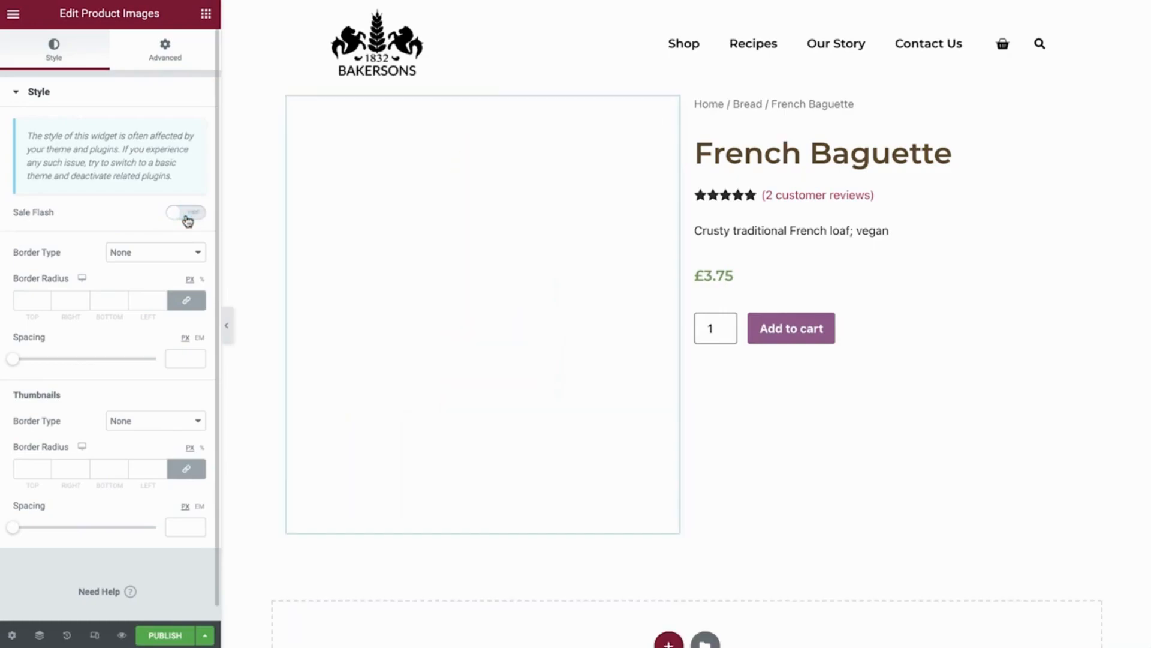
{"action": "left_click", "coordinate": [188, 220]}
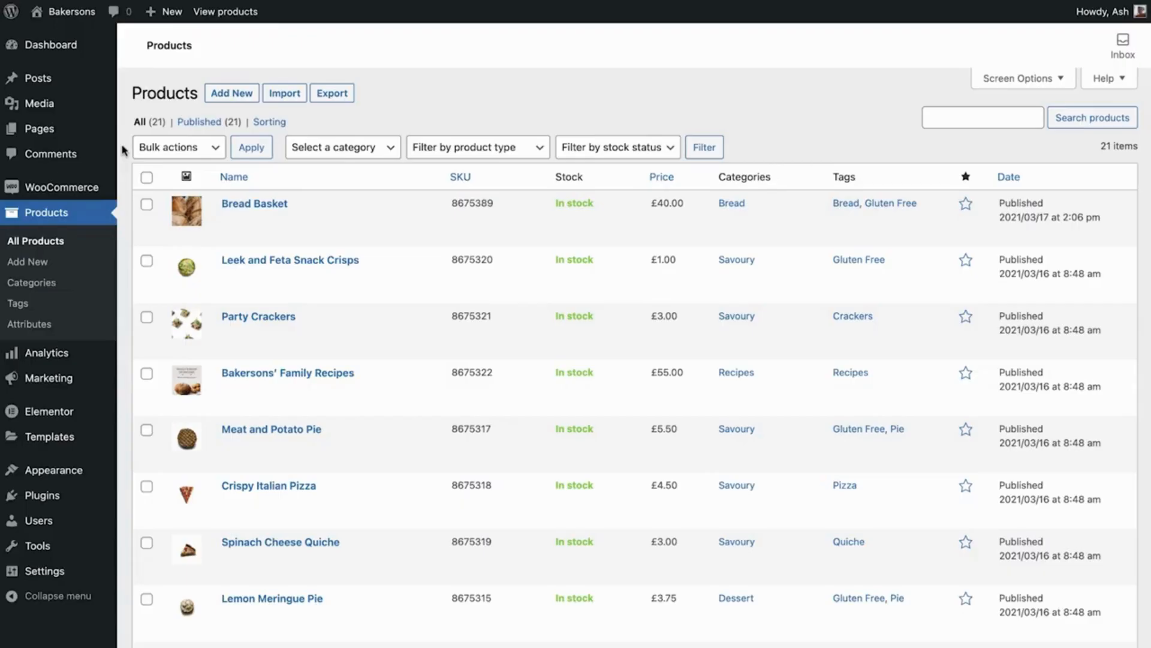
- Quick-edit the French Baguette in the WordPress product list, setting its sale price to 3.00, and update the product
{"action": "scroll", "coordinate": [123, 150], "scroll_direction": "down", "scroll_amount": 7}
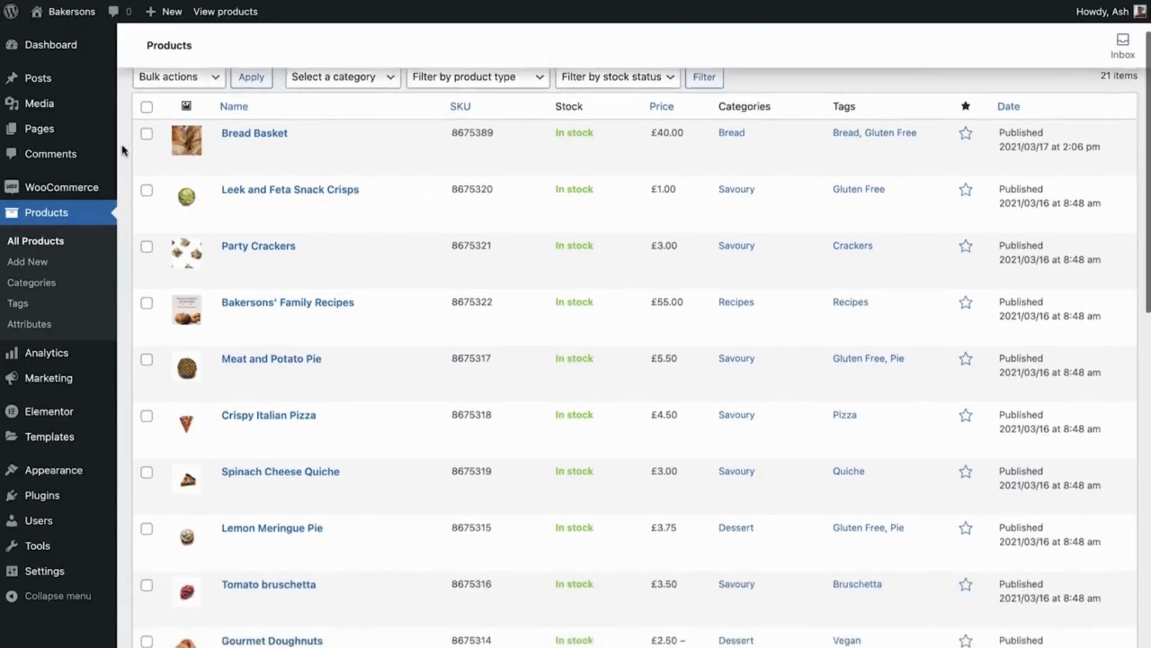
{"action": "scroll", "coordinate": [123, 150], "scroll_direction": "down", "scroll_amount": 6}
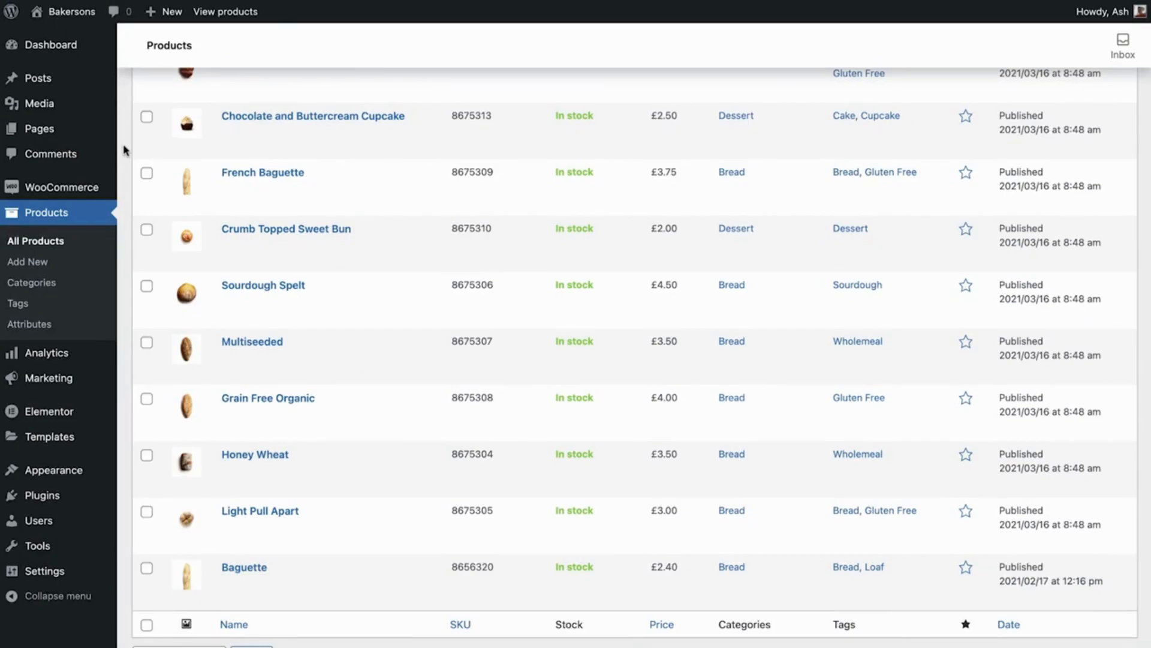
{"action": "mouse_move", "coordinate": [172, 165]}
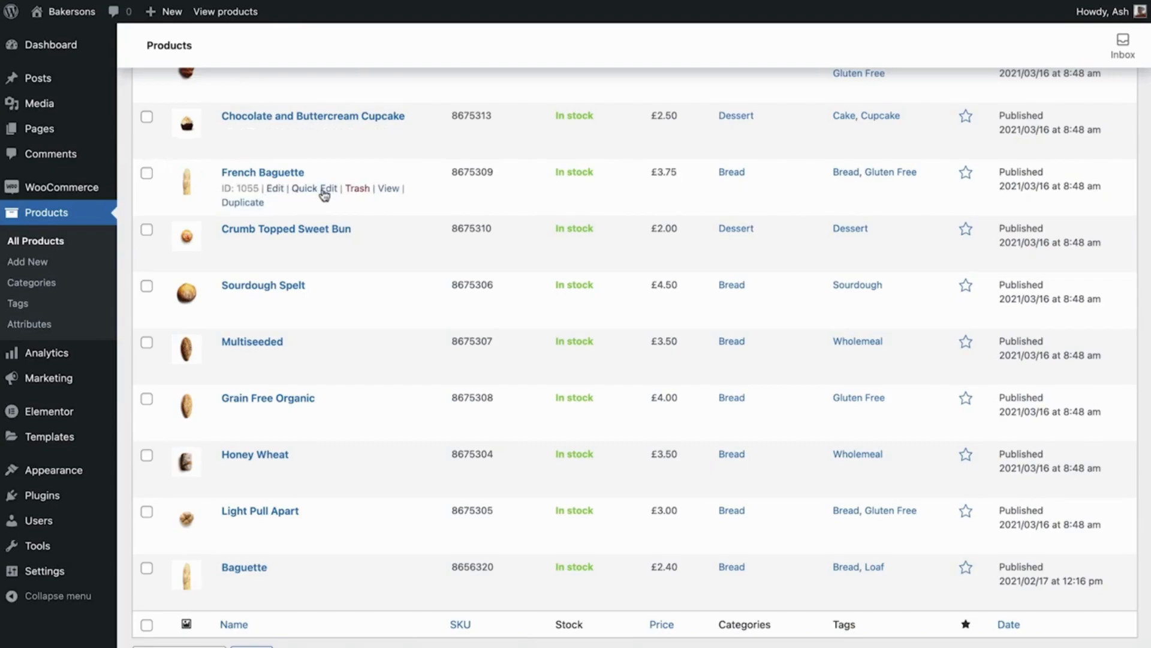
{"action": "left_click", "coordinate": [325, 189]}
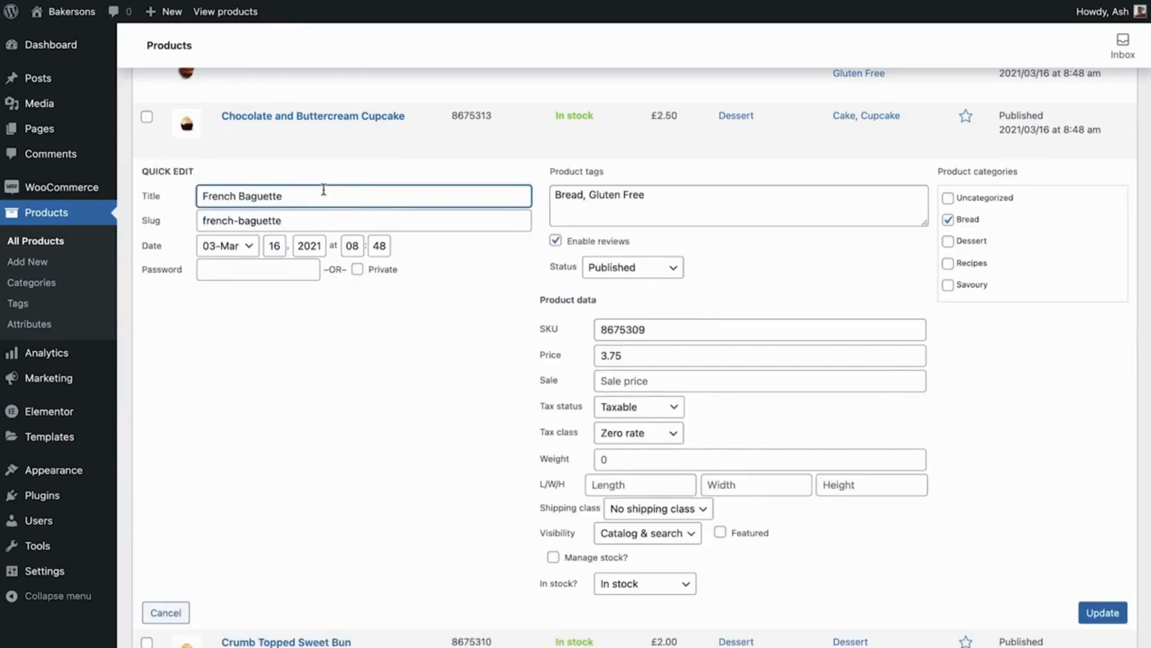
{"action": "left_click", "coordinate": [452, 257]}
{"action": "scroll", "coordinate": [452, 258], "scroll_direction": "down", "scroll_amount": 3}
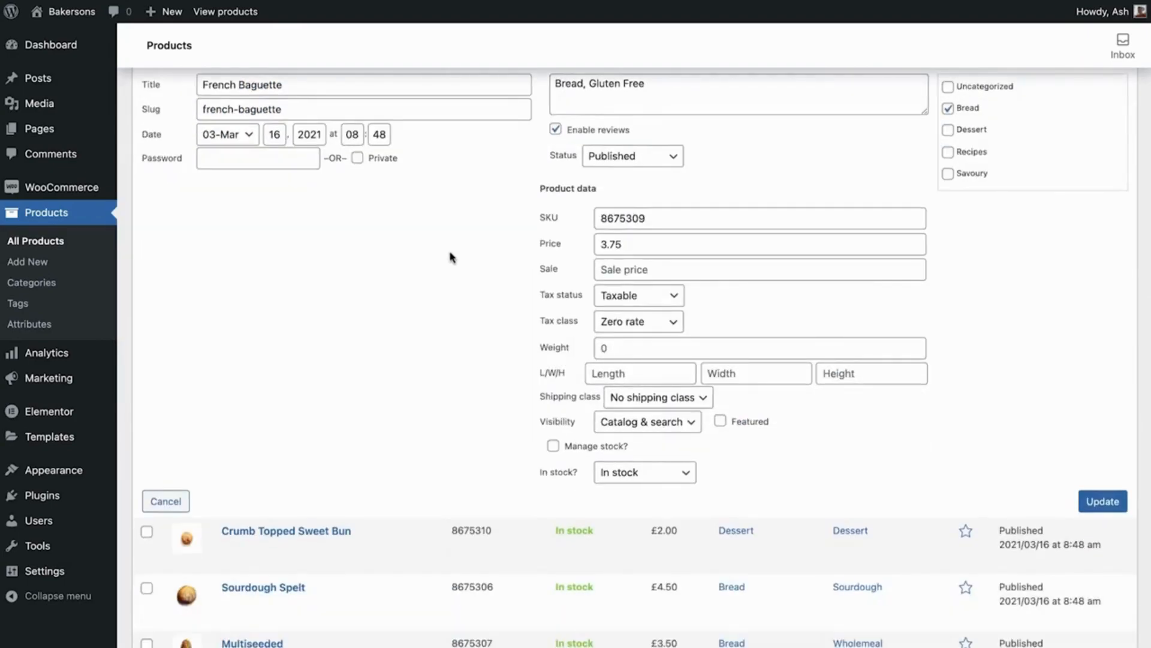
{"action": "left_click", "coordinate": [613, 268]}
{"action": "type", "text": "3.0"}
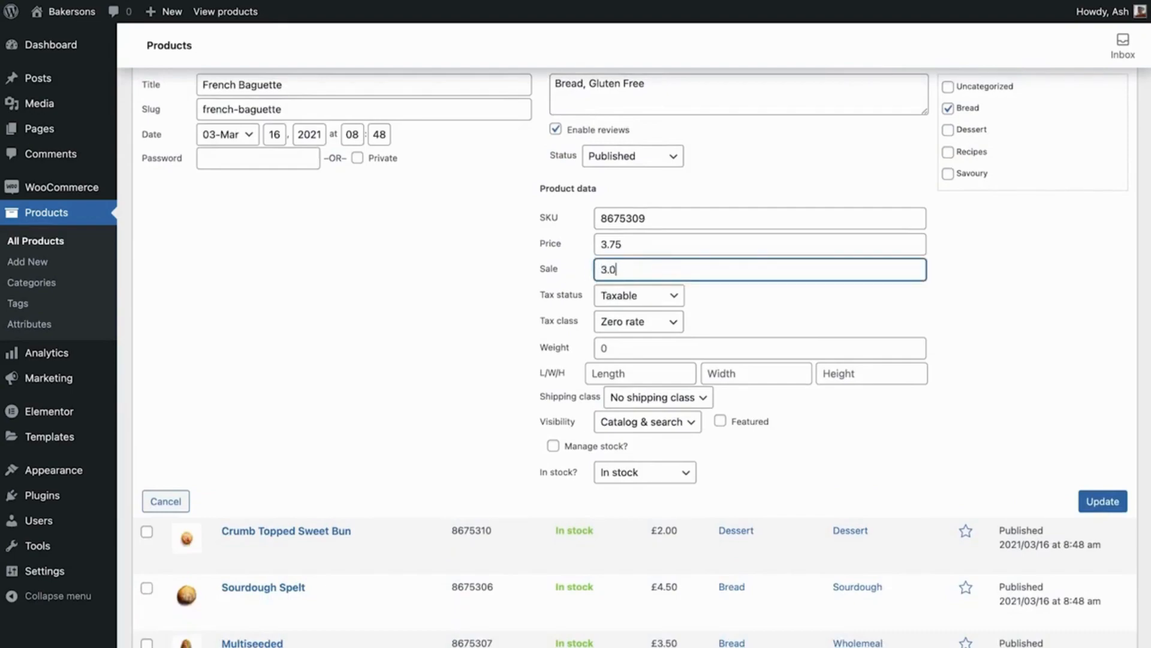
{"action": "left_click", "coordinate": [1102, 502]}
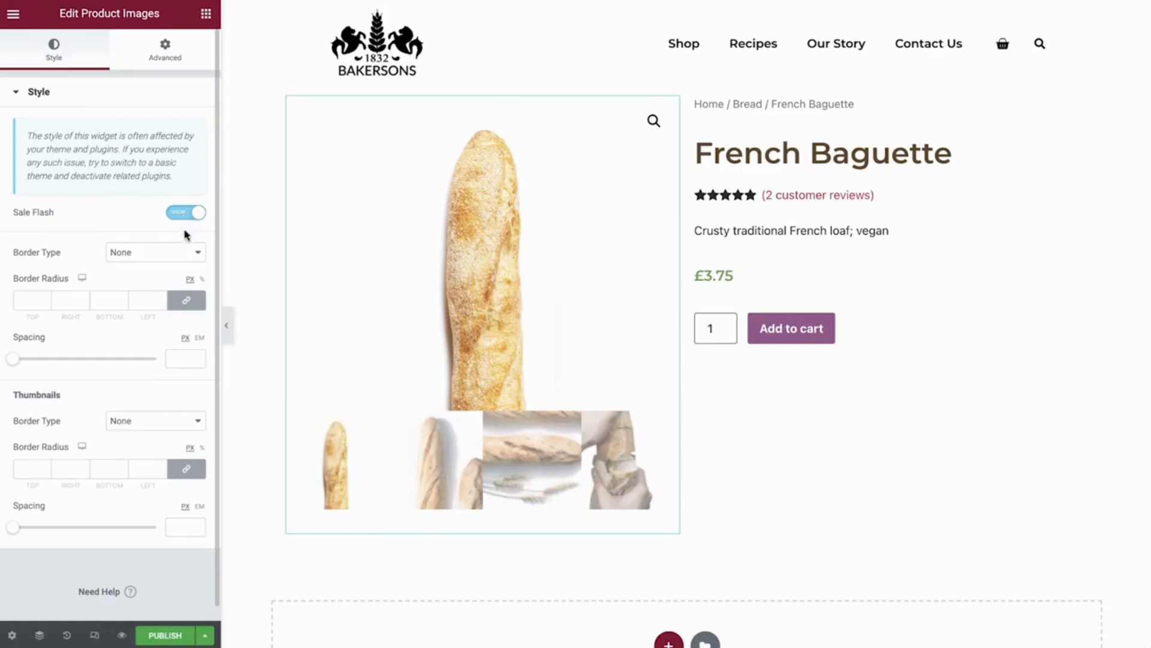
- Save the single product template as a draft in the Elementor editor
{"action": "left_click", "coordinate": [204, 635]}
{"action": "left_click", "coordinate": [133, 546]}
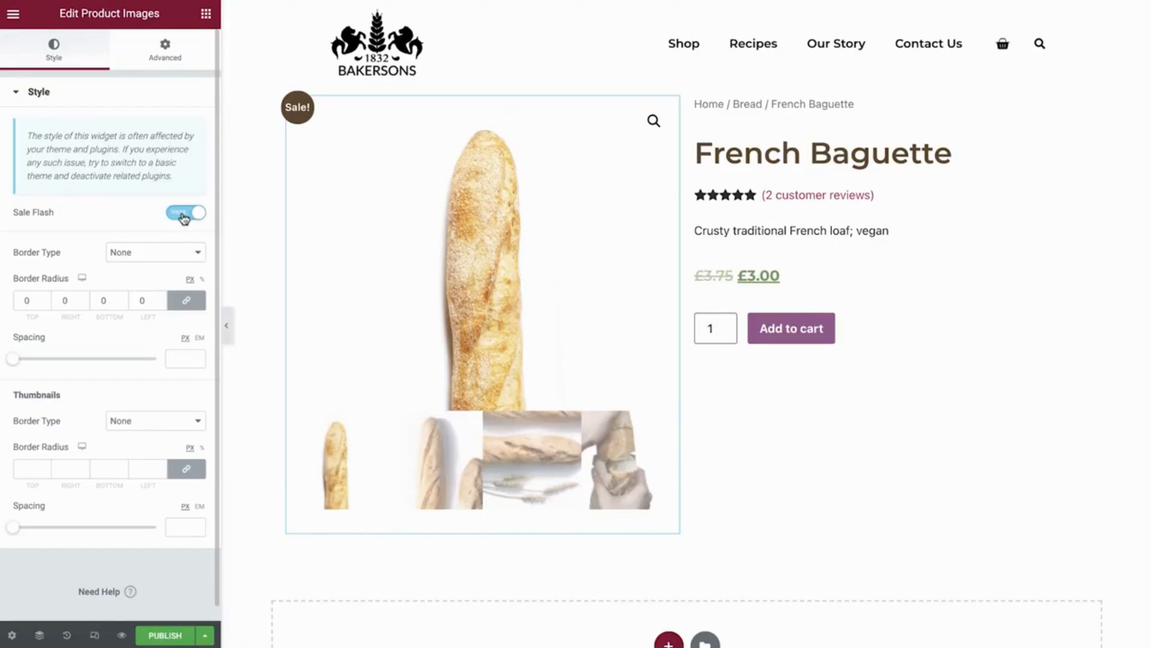
- Try a Solid border type on the main product image and set it back to None
{"action": "left_click", "coordinate": [195, 256]}
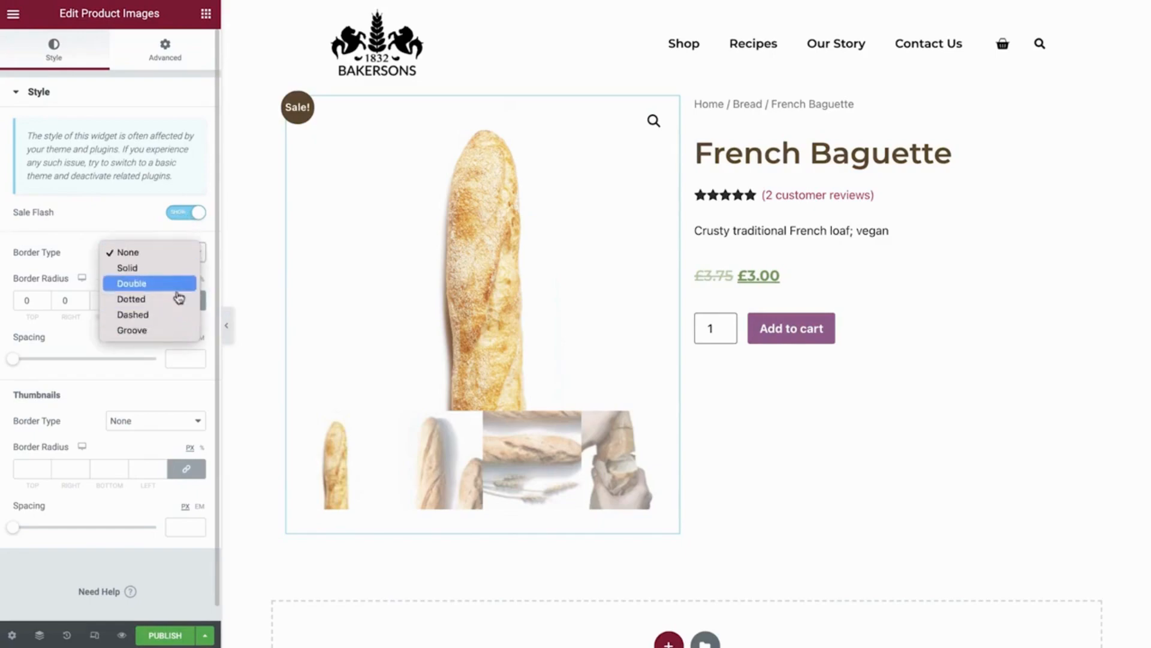
{"action": "left_click", "coordinate": [178, 269]}
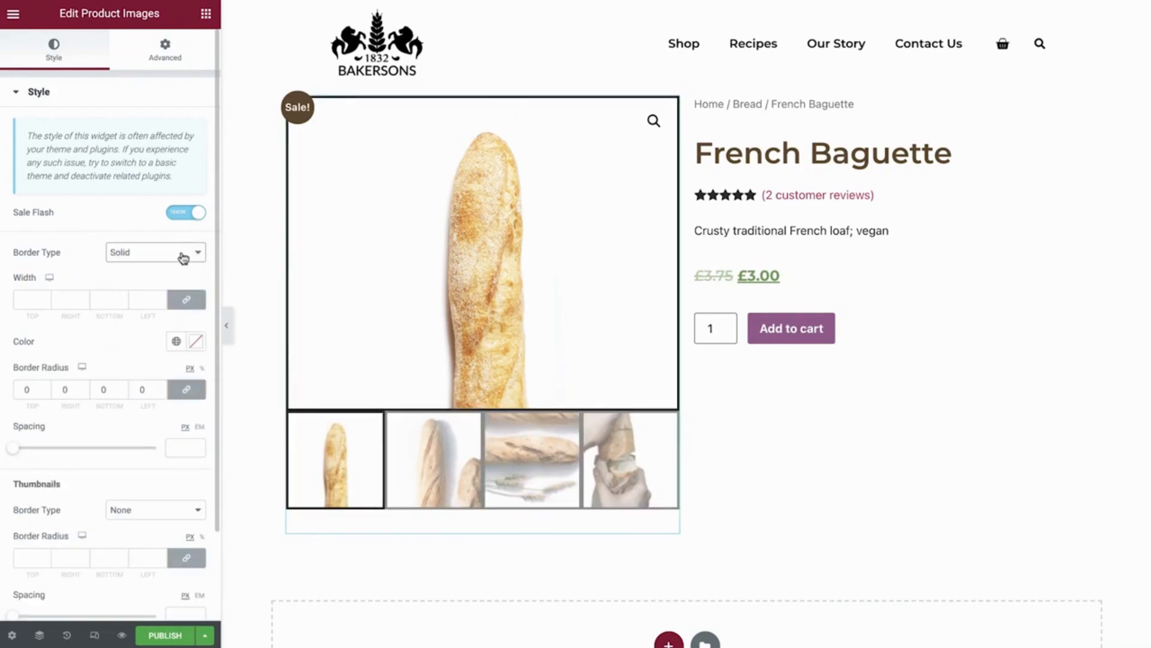
{"action": "left_click", "coordinate": [184, 259]}
{"action": "left_click", "coordinate": [172, 237]}
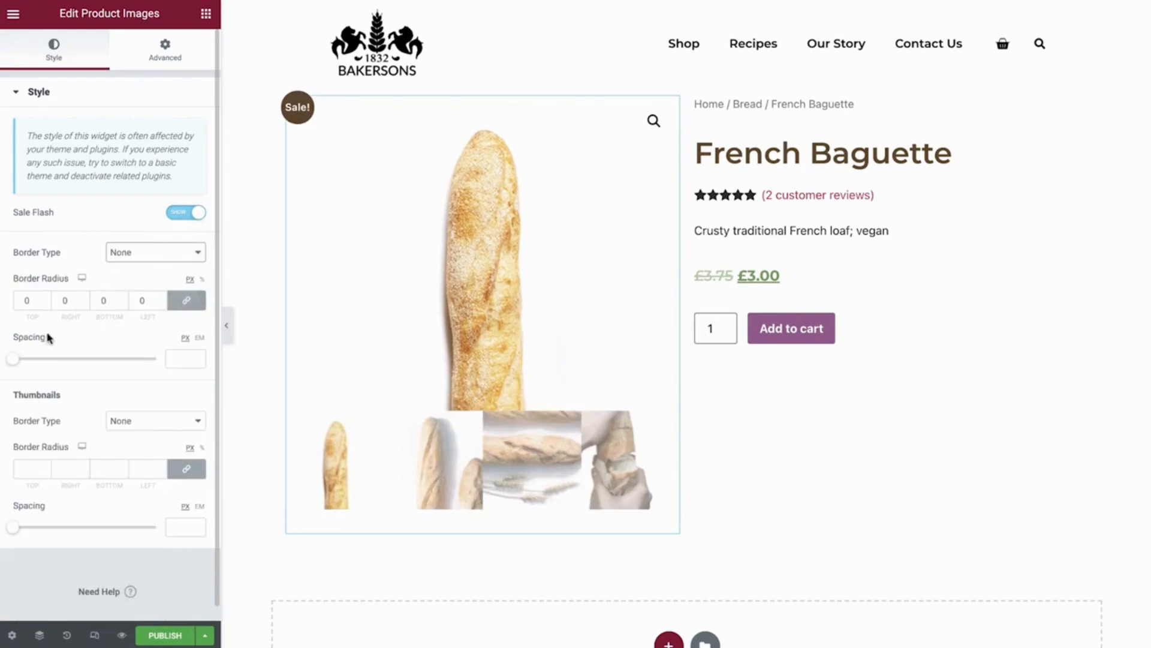
- Set the spacing of both the main product image and the thumbnails to 25 px
{"action": "left_click_drag", "start_coordinate": [12, 359], "coordinate": [50, 361]}
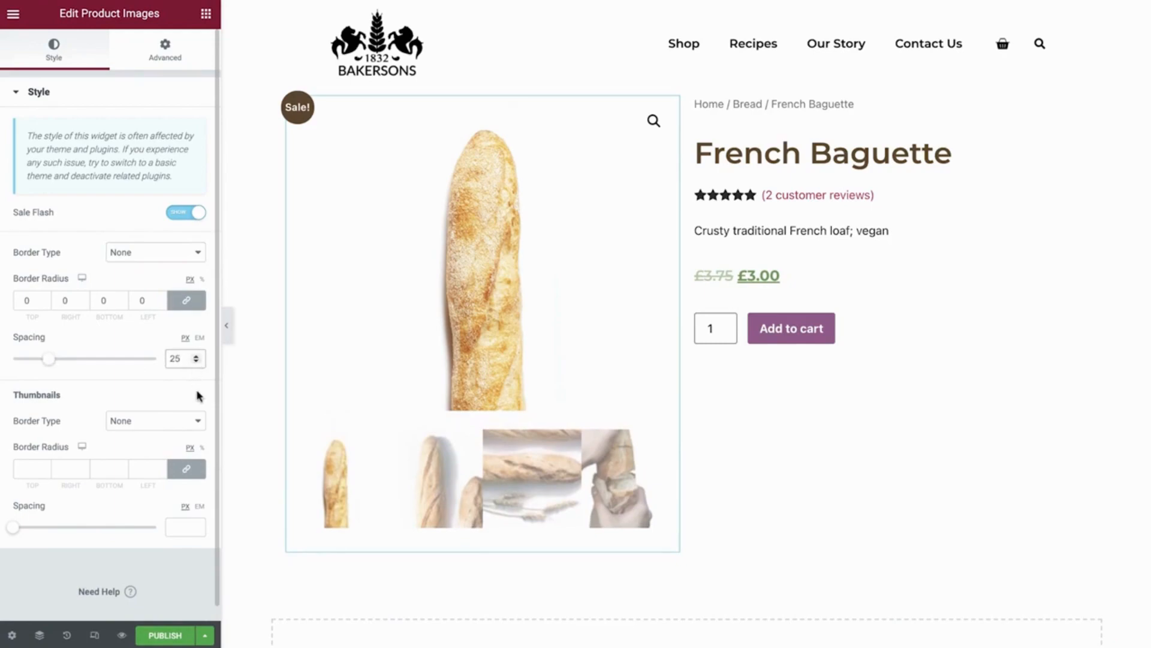
{"action": "left_click", "coordinate": [195, 421]}
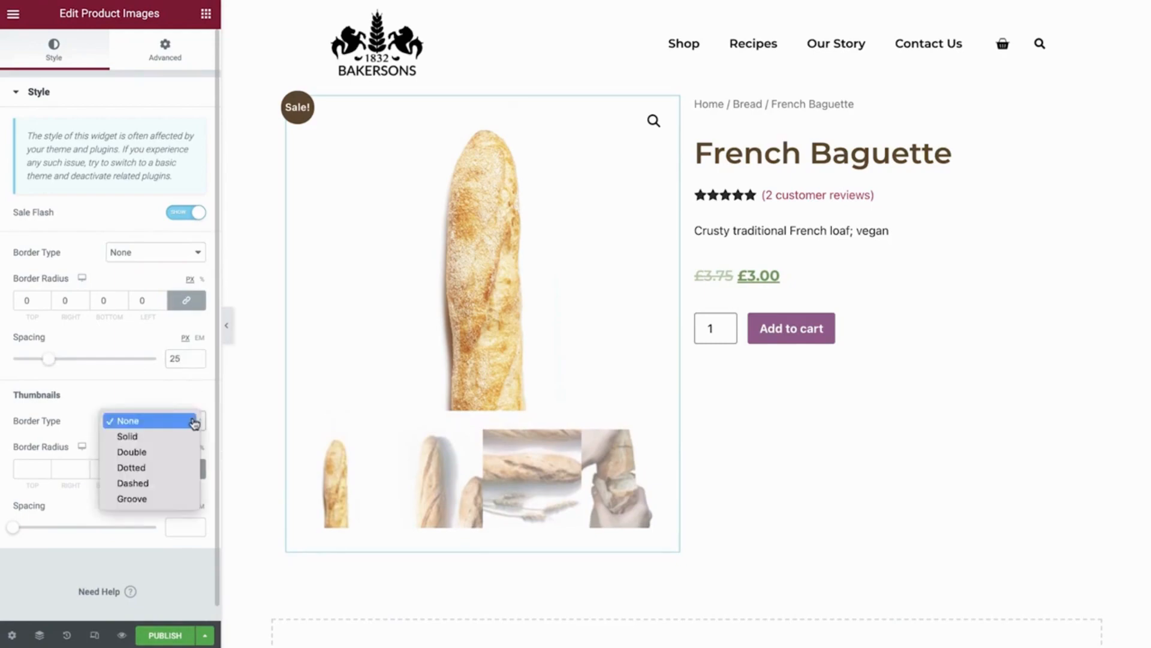
{"action": "left_click", "coordinate": [195, 422]}
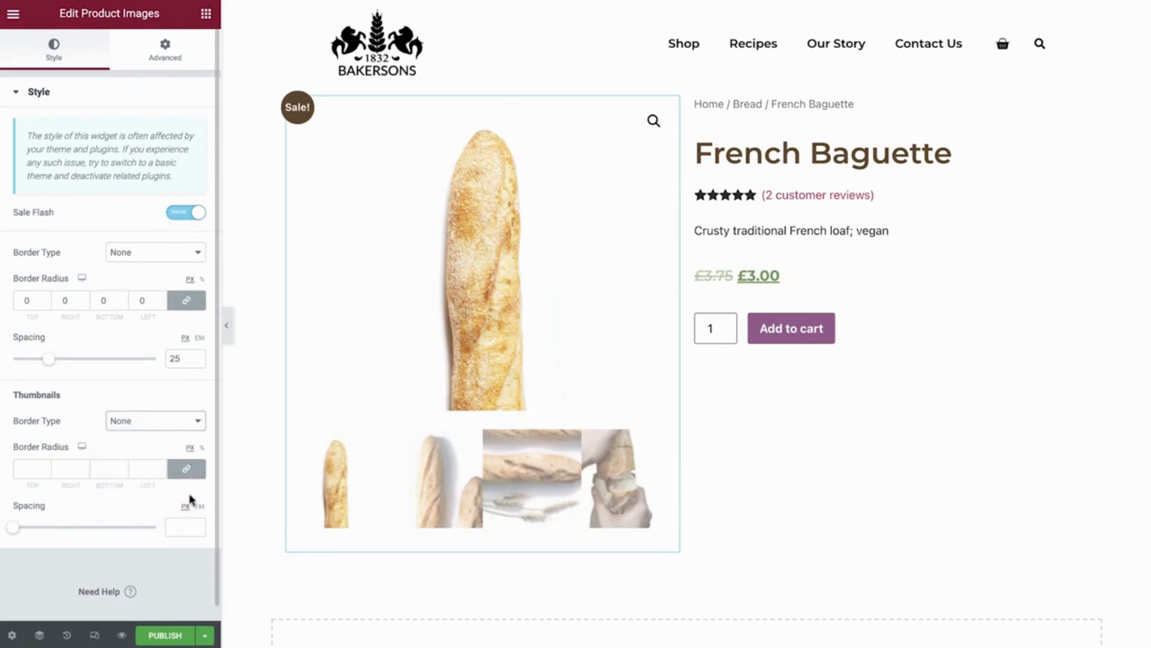
{"action": "left_click", "coordinate": [183, 523]}
{"action": "type", "text": "25"}
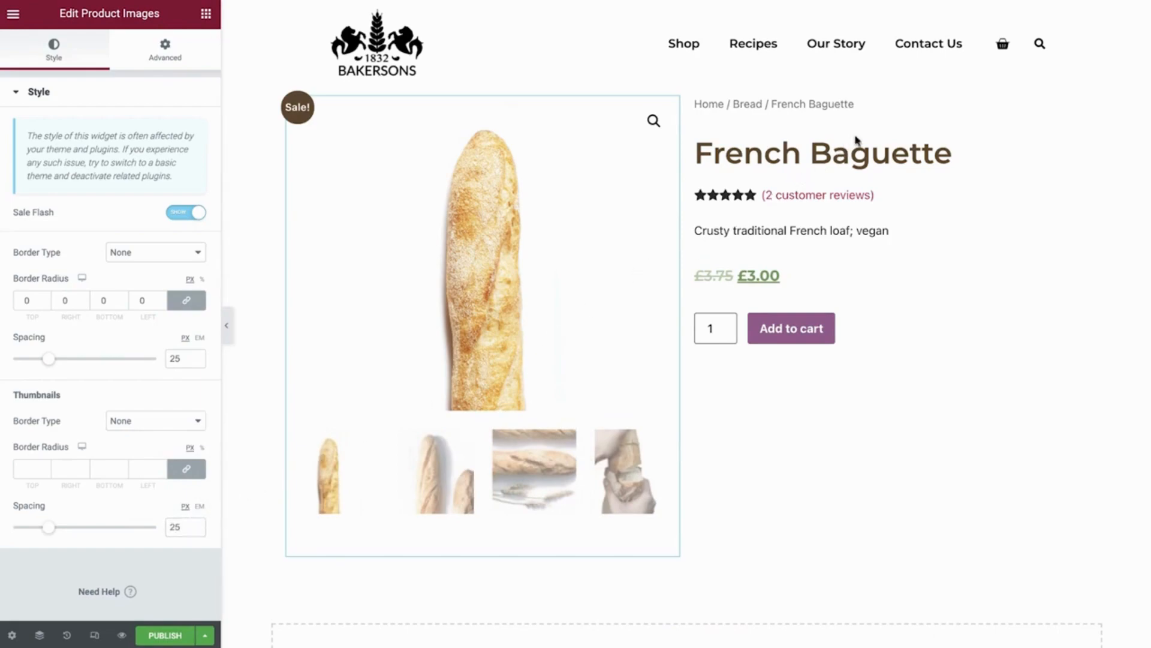
- Set the WooCommerce Breadcrumbs widget's text and link colors to the global Text color
{"action": "left_click", "coordinate": [899, 106]}
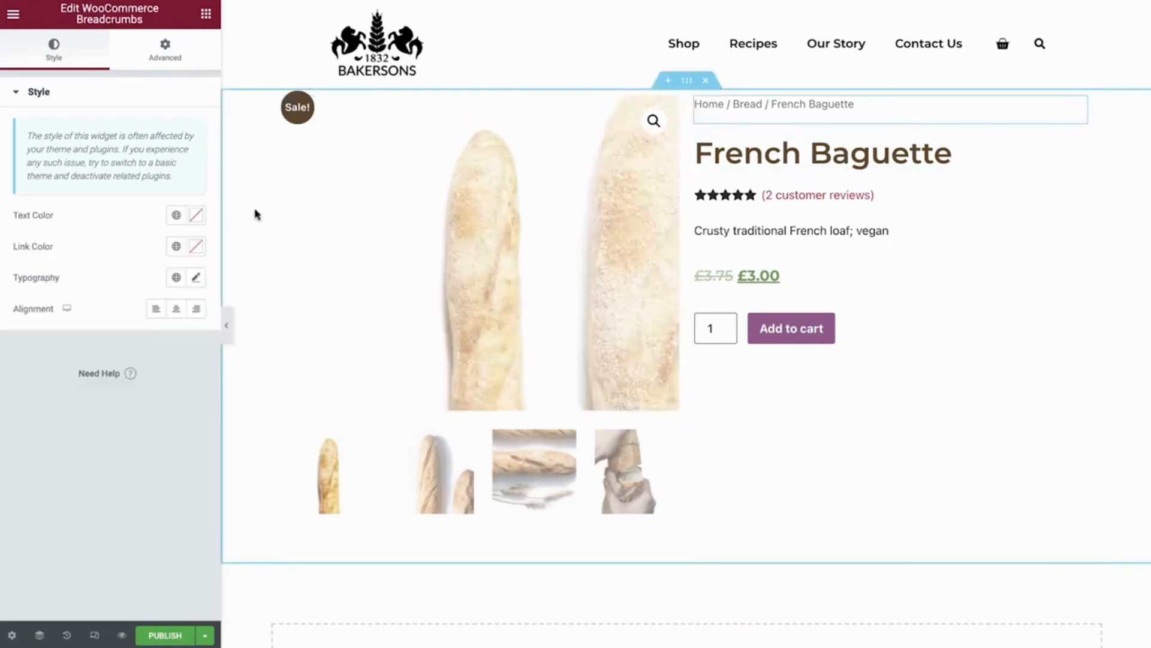
{"action": "left_click", "coordinate": [176, 216]}
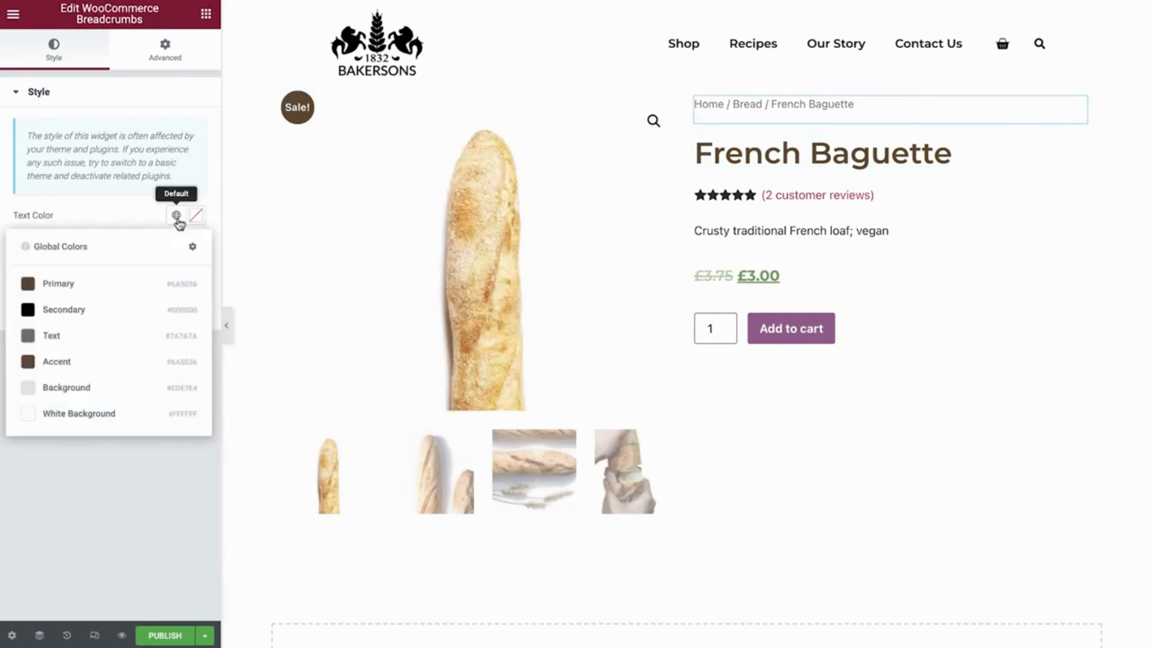
{"action": "left_click", "coordinate": [121, 336]}
- Set the breadcrumbs typography to Merriweather, 16 px, weight 200, with a line height of 1.7 em
{"action": "left_click", "coordinate": [176, 280]}
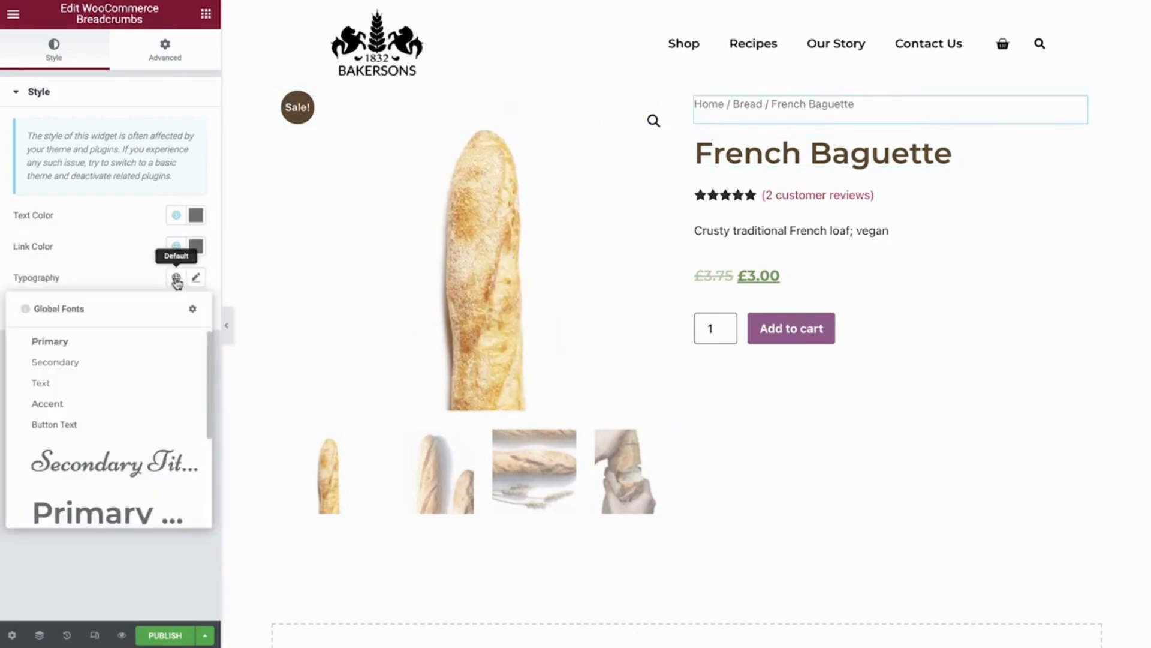
{"action": "left_click", "coordinate": [116, 388]}
{"action": "left_click", "coordinate": [197, 278]}
{"action": "left_click", "coordinate": [150, 347]}
{"action": "type", "text": "merri"}
{"action": "left_click", "coordinate": [139, 406]}
{"action": "left_click", "coordinate": [169, 395]}
{"action": "type", "text": "16"}
{"action": "left_click", "coordinate": [150, 425]}
{"action": "left_click", "coordinate": [173, 566]}
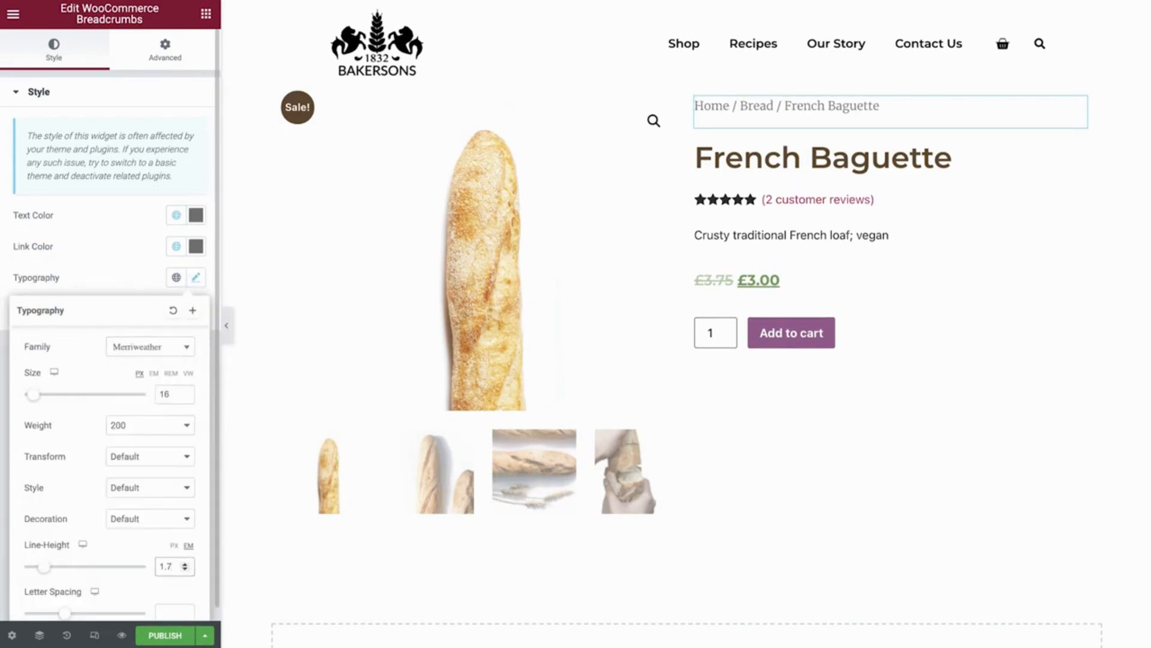
{"action": "left_click", "coordinate": [142, 291]}
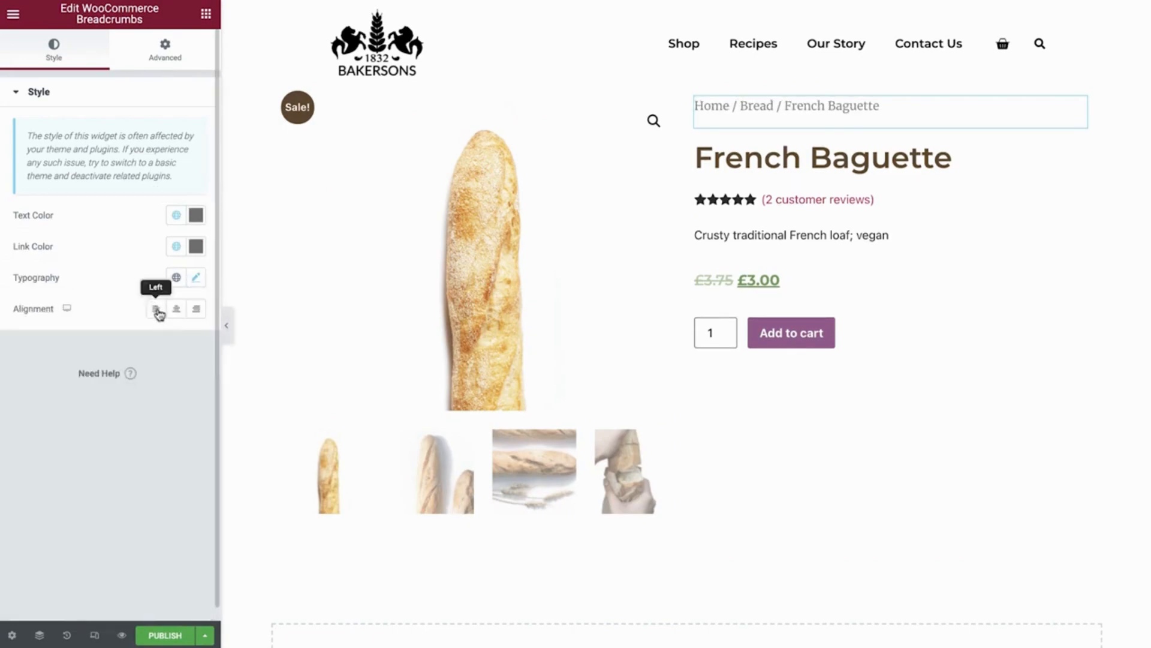
- Try the breadcrumbs centered and right-aligned, and set their alignment to Left
{"action": "left_click", "coordinate": [176, 309]}
{"action": "left_click", "coordinate": [197, 309]}
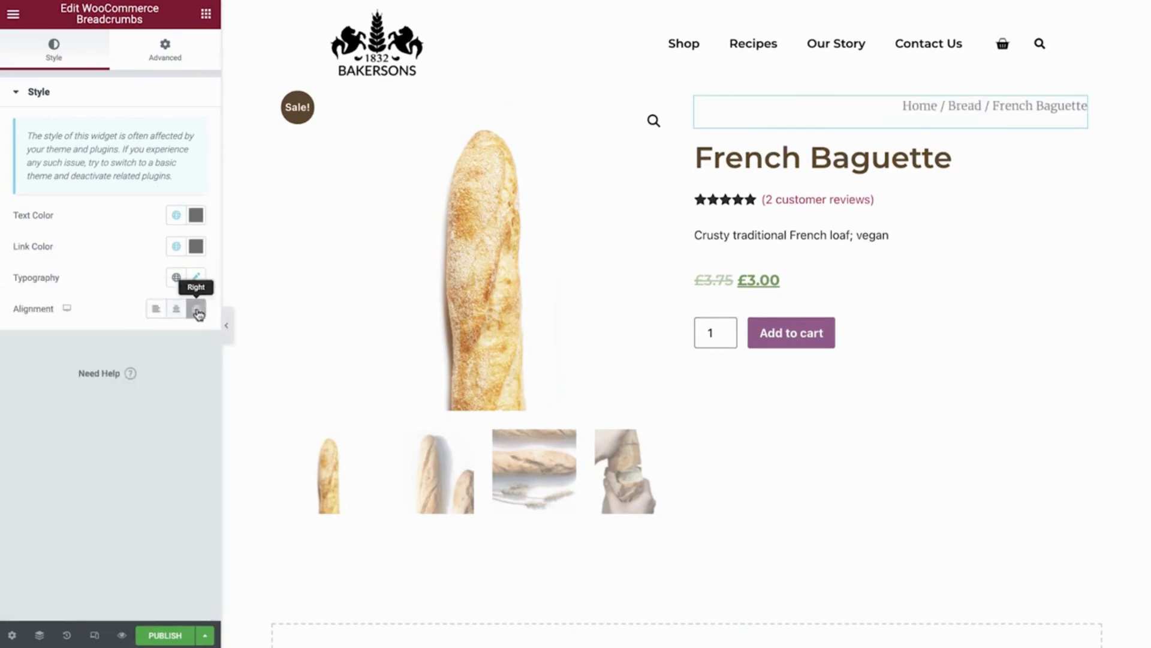
{"action": "left_click", "coordinate": [157, 309]}
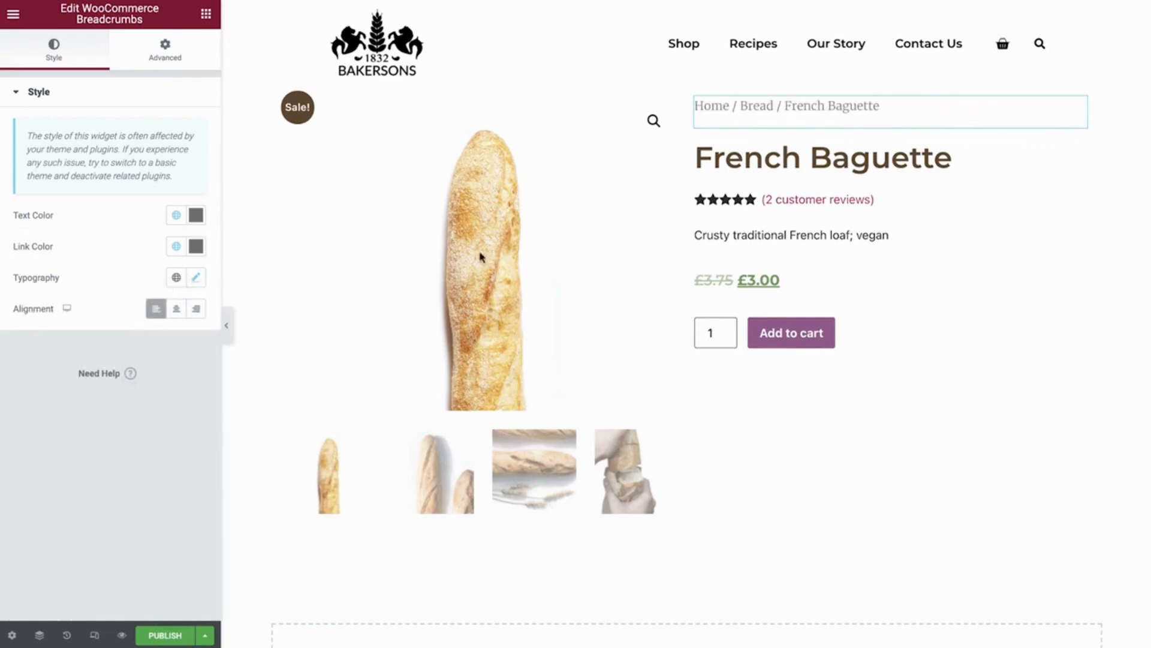
- Open the Product Title widget's style settings and review its global text color and global typography options
{"action": "left_click", "coordinate": [990, 168]}
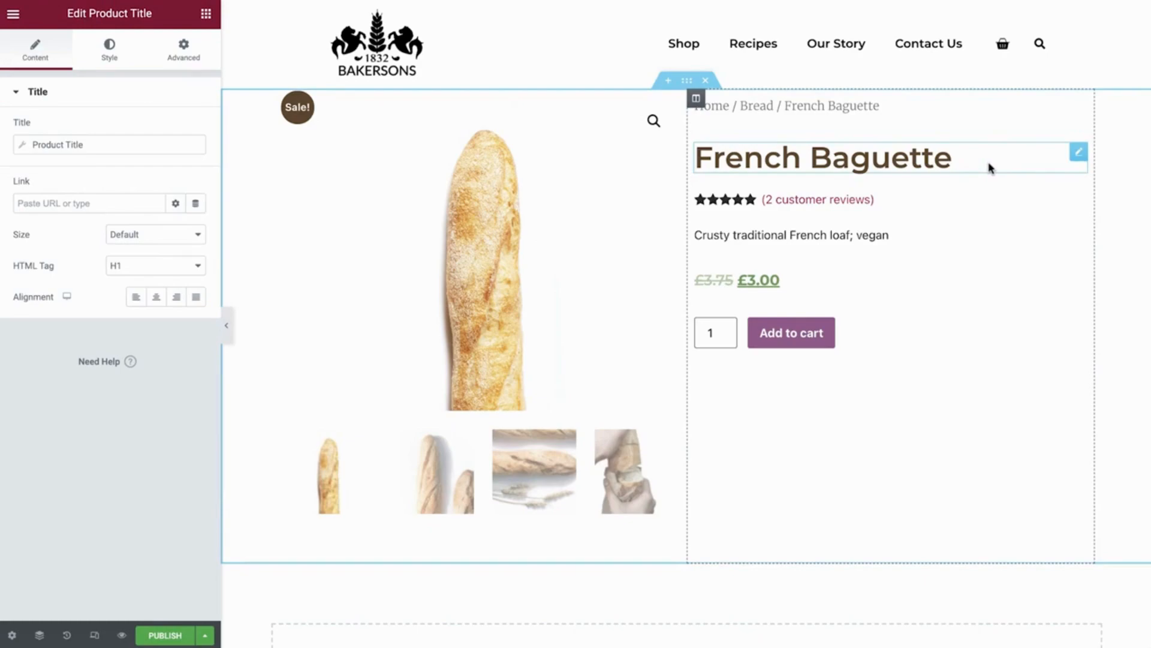
{"action": "left_click", "coordinate": [110, 51]}
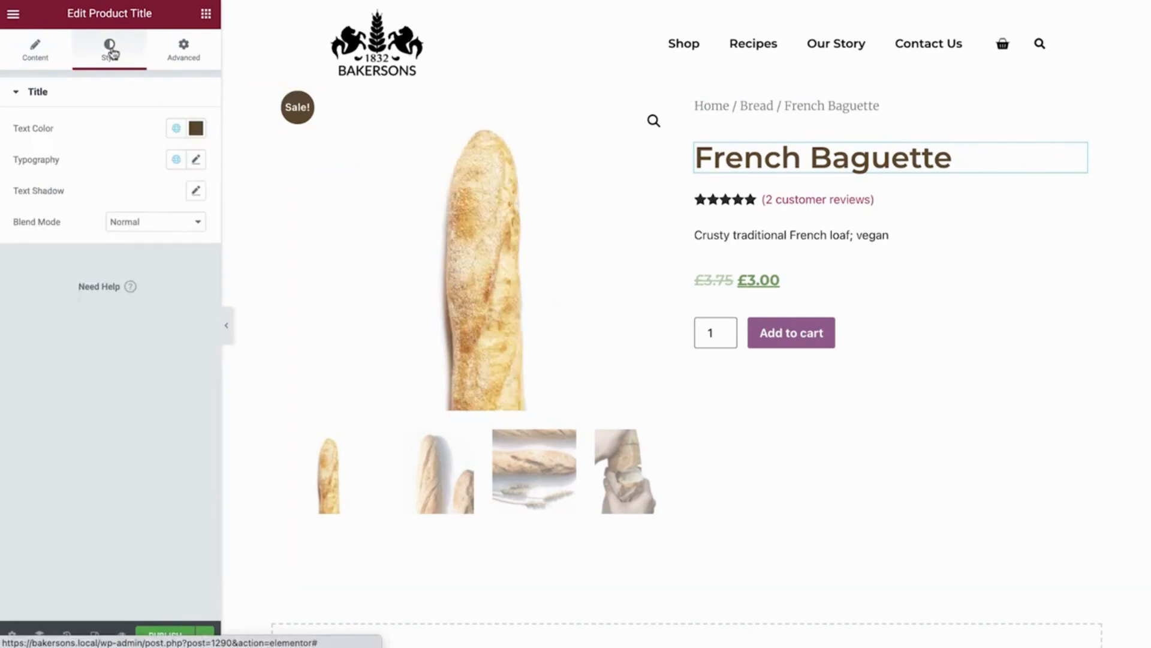
{"action": "left_click", "coordinate": [176, 129]}
{"action": "left_click", "coordinate": [176, 130]}
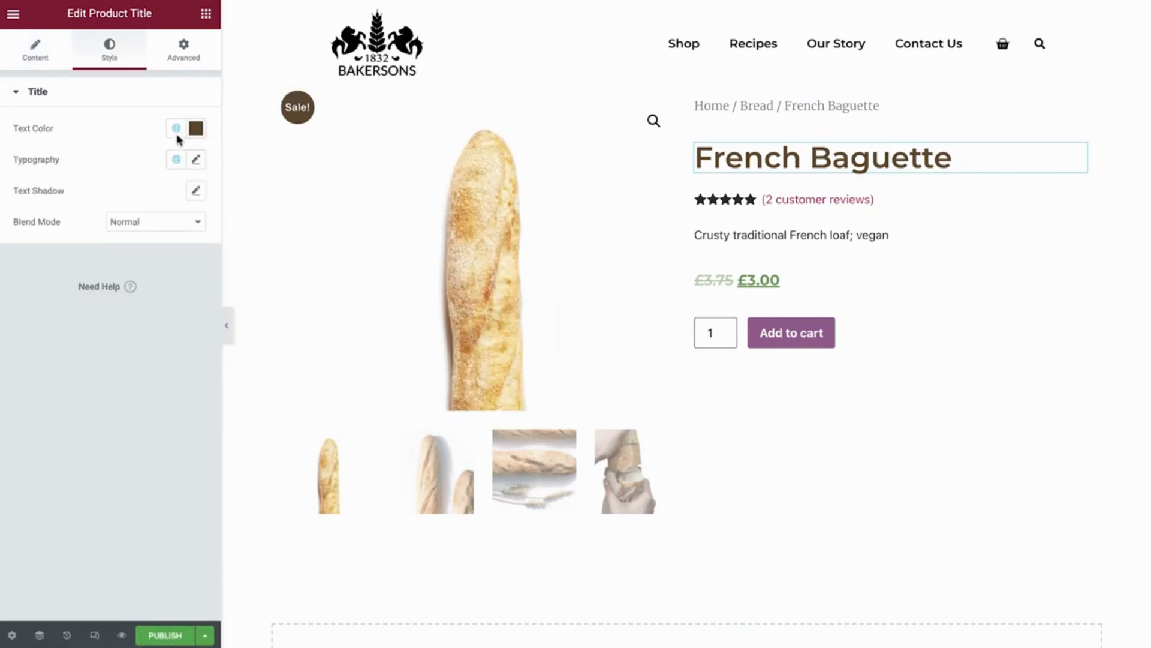
{"action": "left_click", "coordinate": [176, 160]}
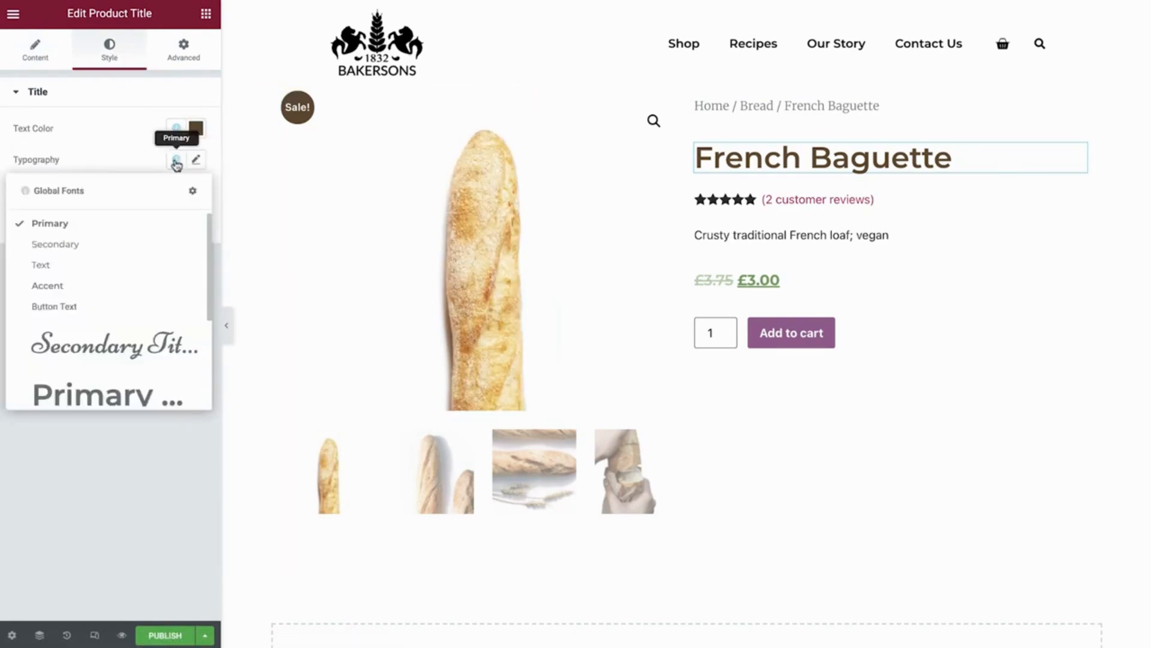
{"action": "left_click", "coordinate": [175, 162]}
- Try the default text shadow on the product title, reset it, and check the blend mode options
{"action": "left_click", "coordinate": [196, 190]}
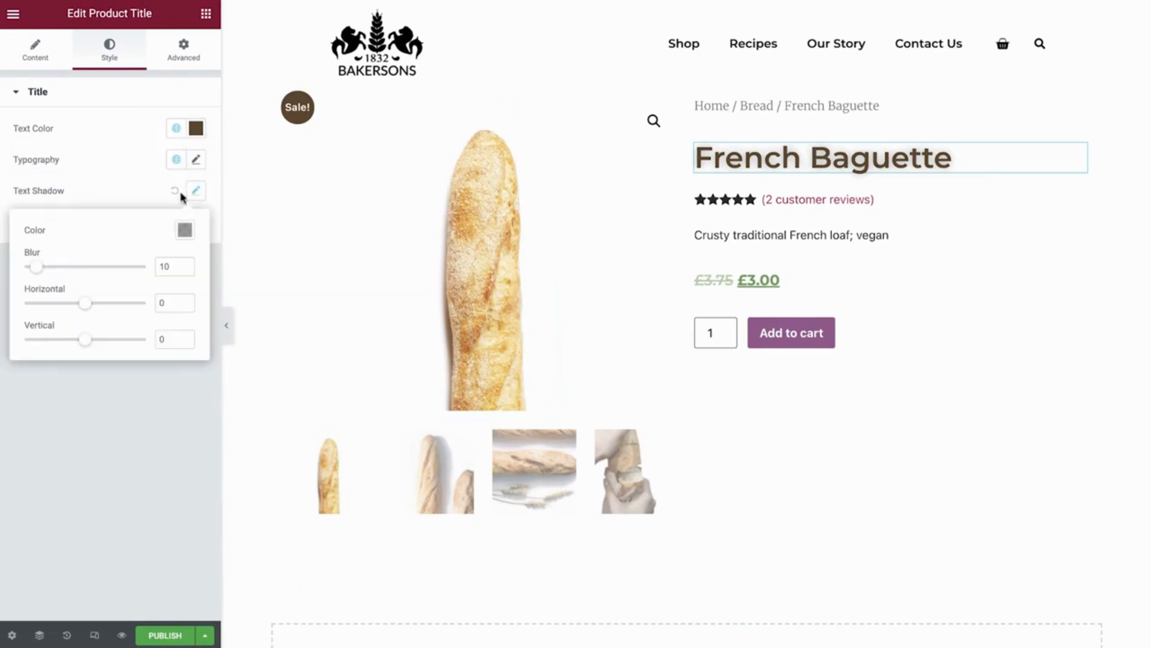
{"action": "left_click", "coordinate": [175, 190]}
{"action": "left_click", "coordinate": [189, 223]}
{"action": "left_click", "coordinate": [190, 228]}
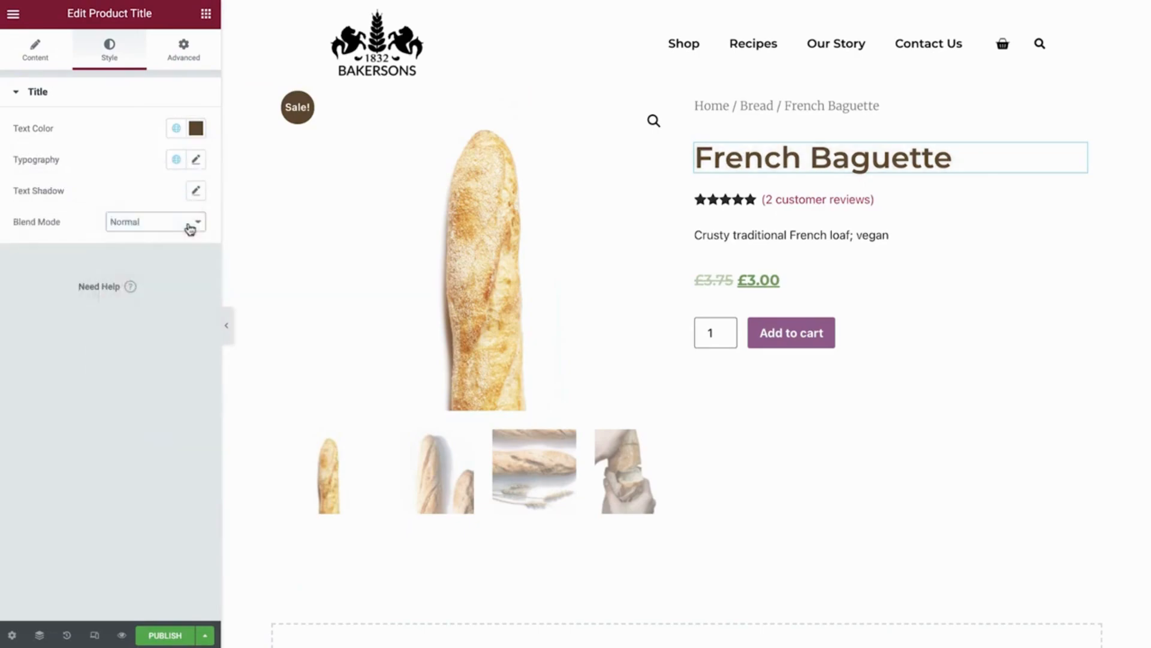
- Set the Product Rating widget's star color and link color to the global Primary color
{"action": "left_click", "coordinate": [911, 207]}
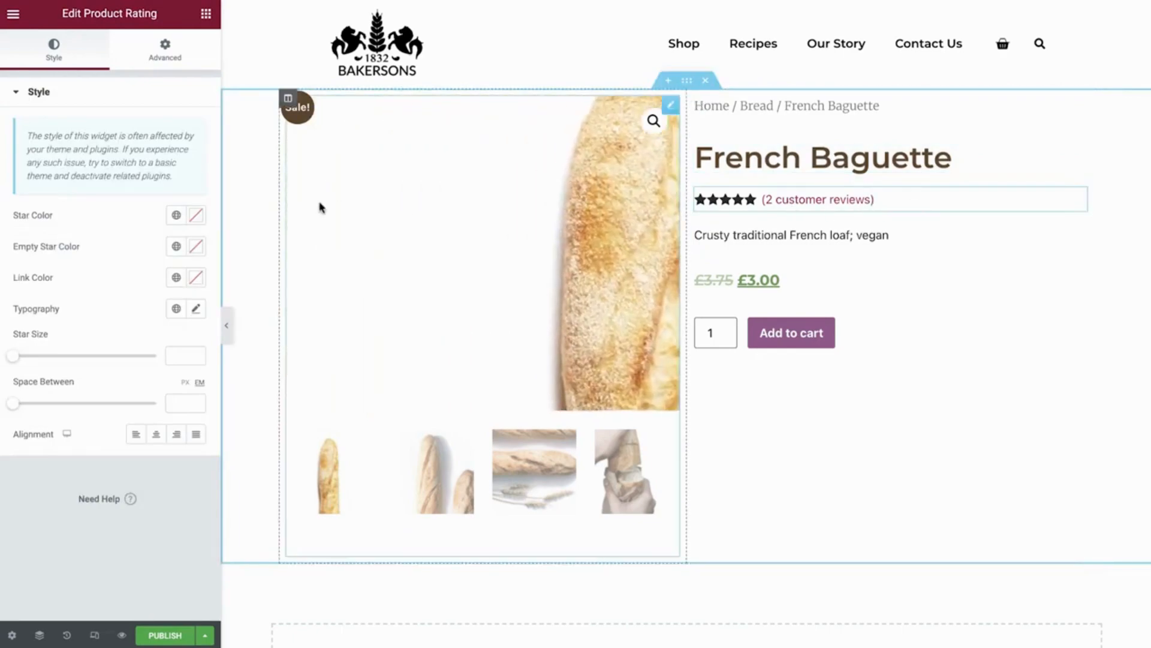
{"action": "left_click", "coordinate": [177, 217]}
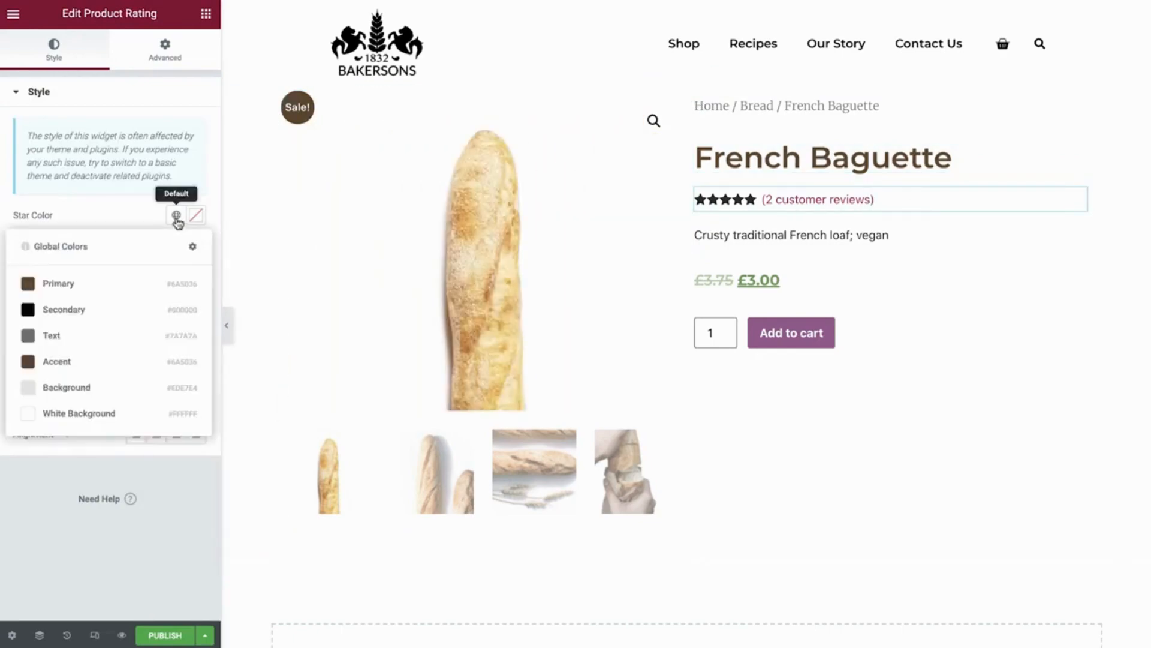
{"action": "left_click", "coordinate": [130, 283]}
{"action": "left_click", "coordinate": [176, 246]}
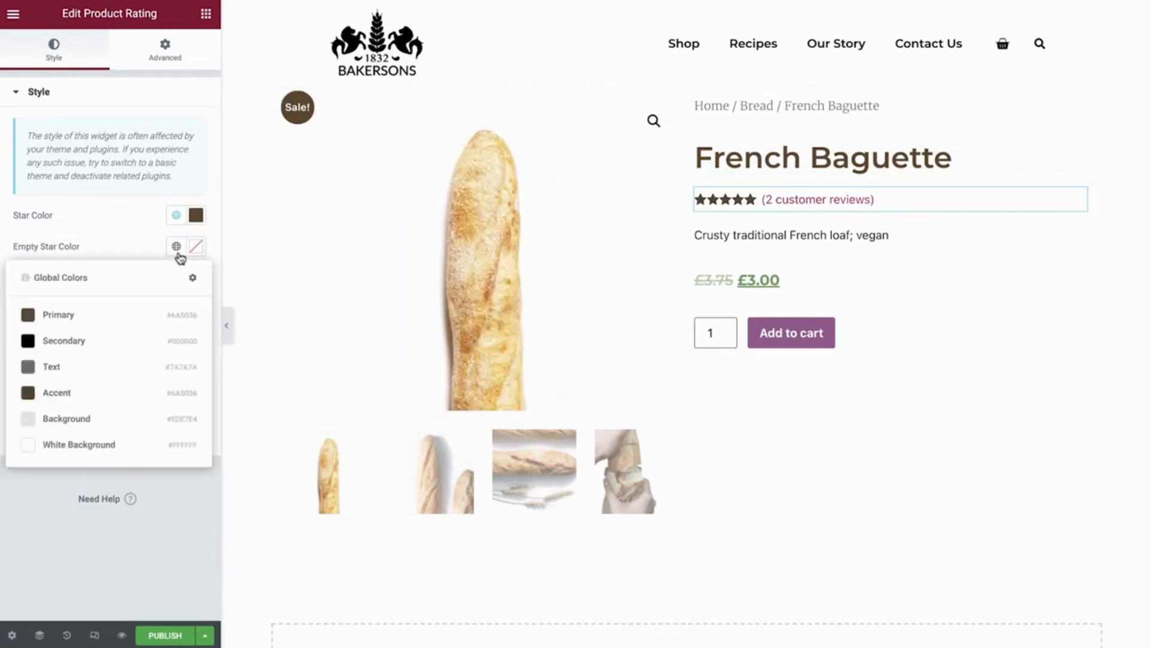
{"action": "left_click", "coordinate": [178, 253]}
{"action": "left_click", "coordinate": [176, 278]}
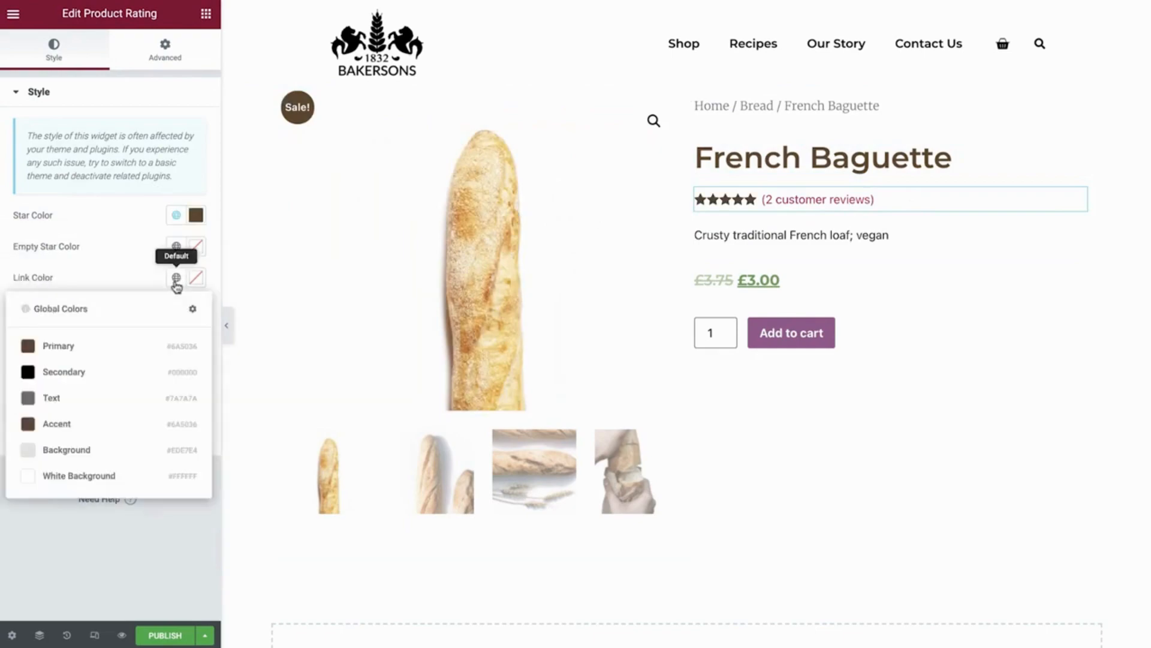
{"action": "left_click", "coordinate": [141, 349]}
- Set the product rating's typography to Merriweather, 14 px, with a weight of 200
{"action": "left_click", "coordinate": [174, 312]}
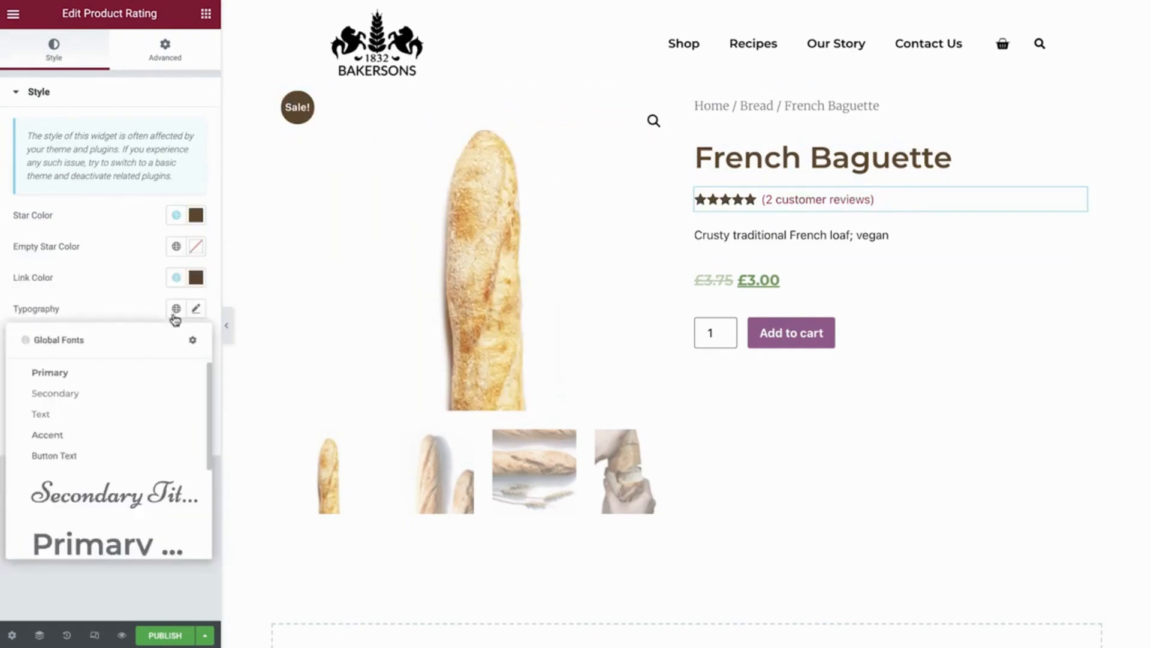
{"action": "left_click", "coordinate": [195, 309]}
{"action": "left_click", "coordinate": [159, 379]}
{"action": "type", "text": "merri"}
{"action": "left_click", "coordinate": [143, 438]}
{"action": "left_click", "coordinate": [146, 459]}
{"action": "left_click", "coordinate": [145, 341]}
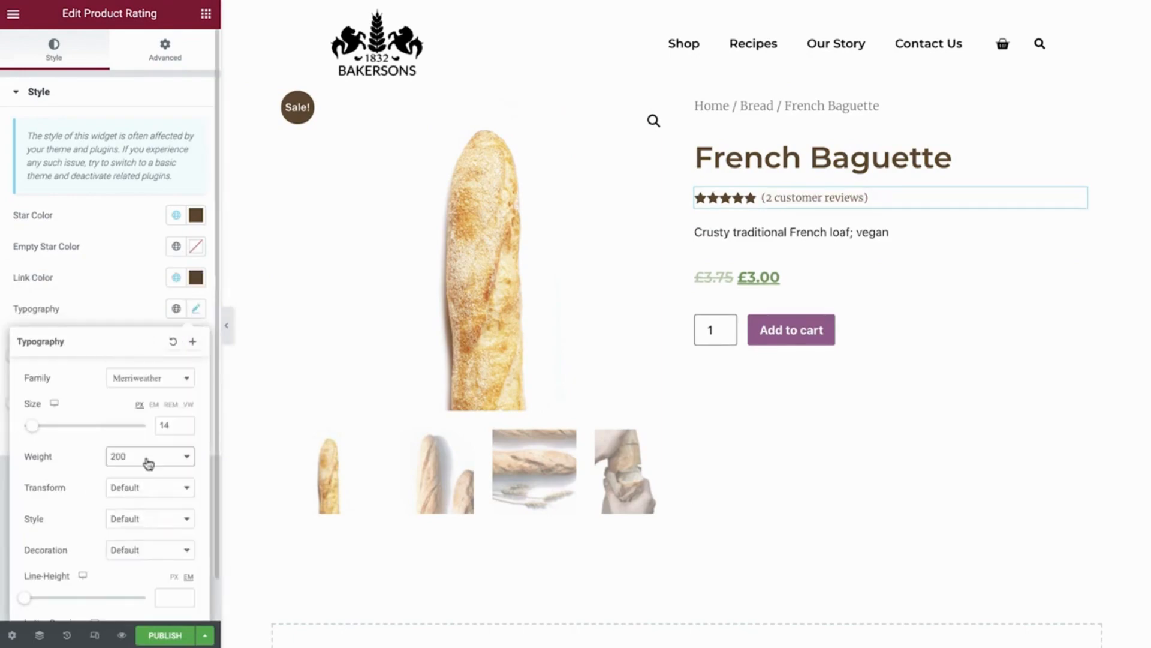
{"action": "left_click", "coordinate": [144, 308]}
- Set the product rating's star size to 0.7 and space between to 5 px, and align it left
{"action": "left_click", "coordinate": [192, 355]}
{"action": "type", "text": "0.7"}
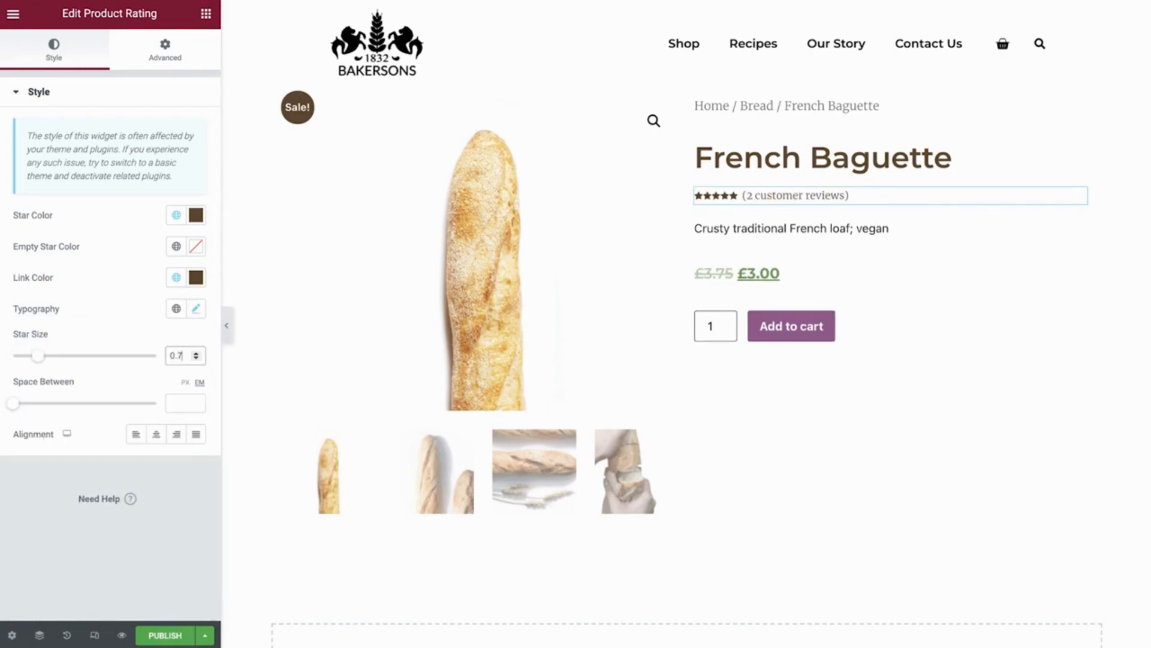
{"action": "left_click", "coordinate": [175, 401]}
{"action": "type", "text": "5"}
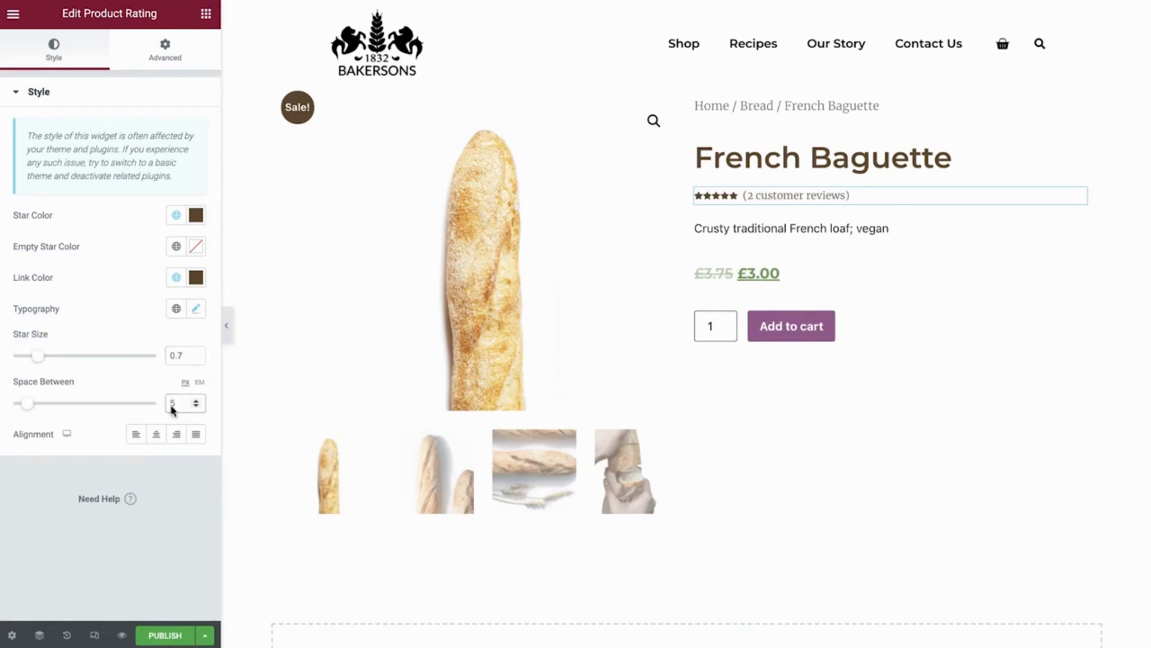
{"action": "left_click", "coordinate": [142, 442]}
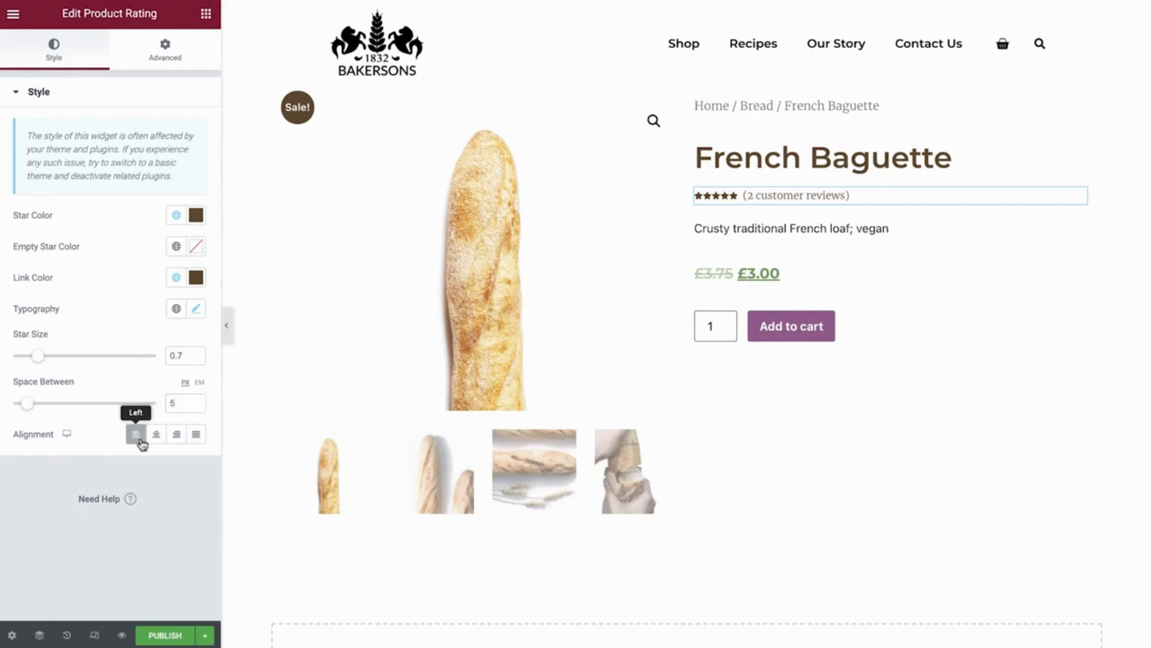
- Align the Short Description widget left and set its text color to the global Secondary color
{"action": "left_click", "coordinate": [939, 232]}
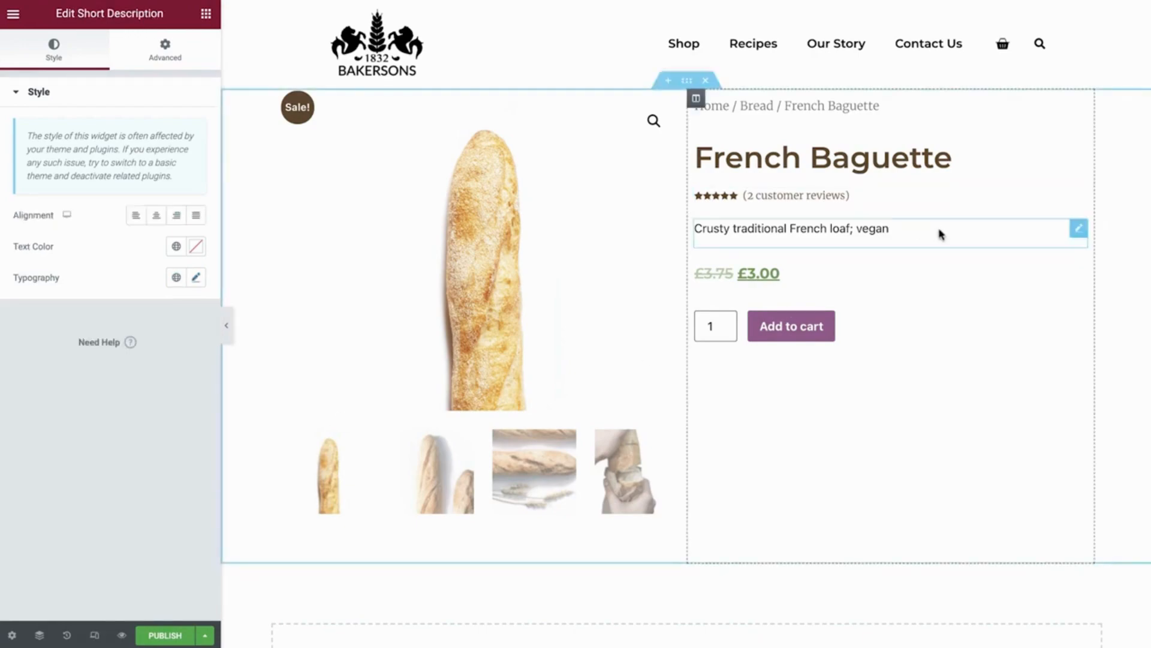
{"action": "left_click", "coordinate": [137, 220]}
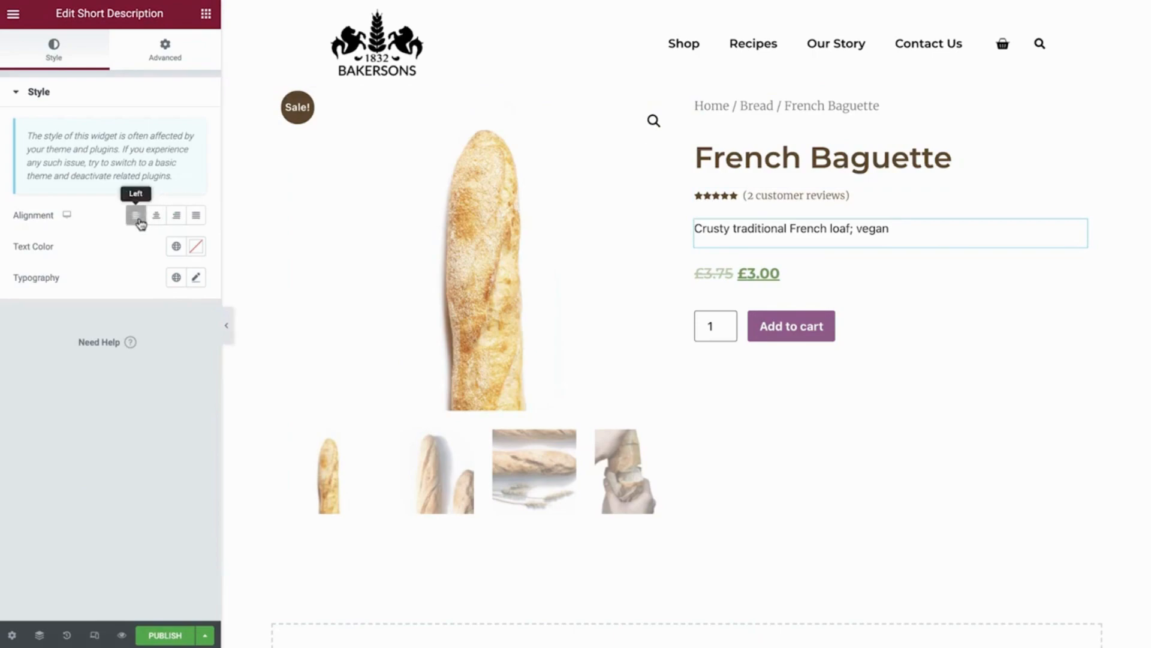
{"action": "left_click", "coordinate": [176, 246]}
{"action": "left_click", "coordinate": [110, 339]}
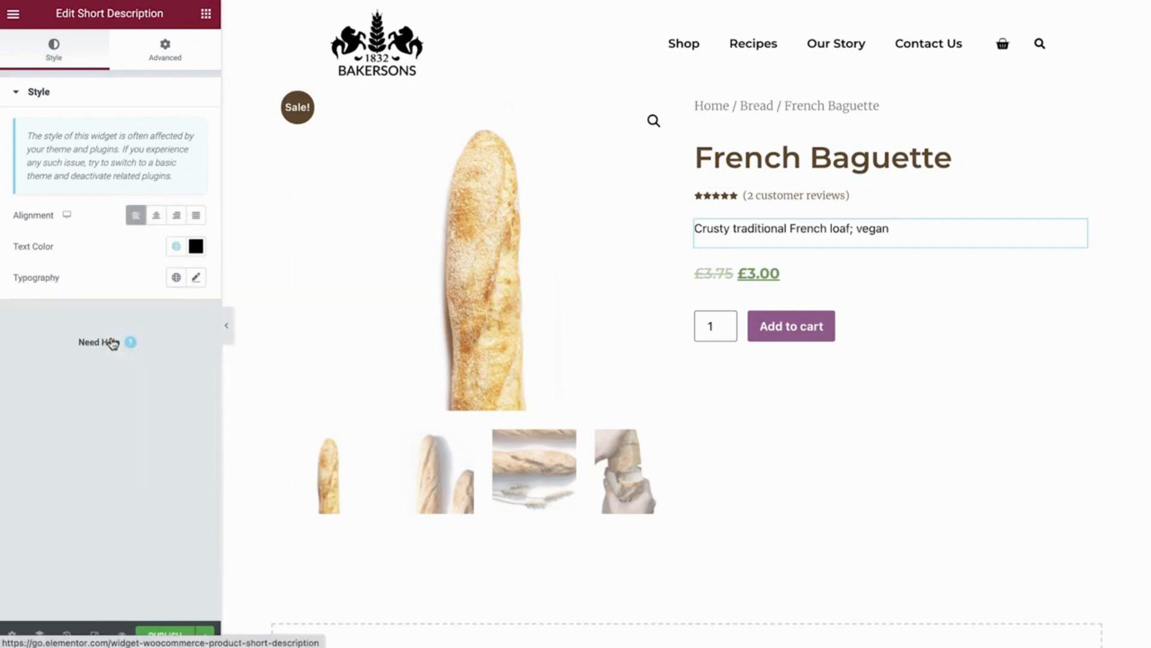
- Set the short description's typography to Merriweather, choose its font weight, and set the line height to 1.7
{"action": "left_click", "coordinate": [195, 277]}
{"action": "left_click", "coordinate": [150, 347]}
{"action": "type", "text": "merri"}
{"action": "left_click", "coordinate": [141, 406]}
{"action": "left_click", "coordinate": [150, 424]}
{"action": "left_click", "coordinate": [144, 303]}
{"action": "left_click", "coordinate": [170, 566]}
{"action": "type", "text": "1.7"}
{"action": "left_click", "coordinate": [151, 284]}
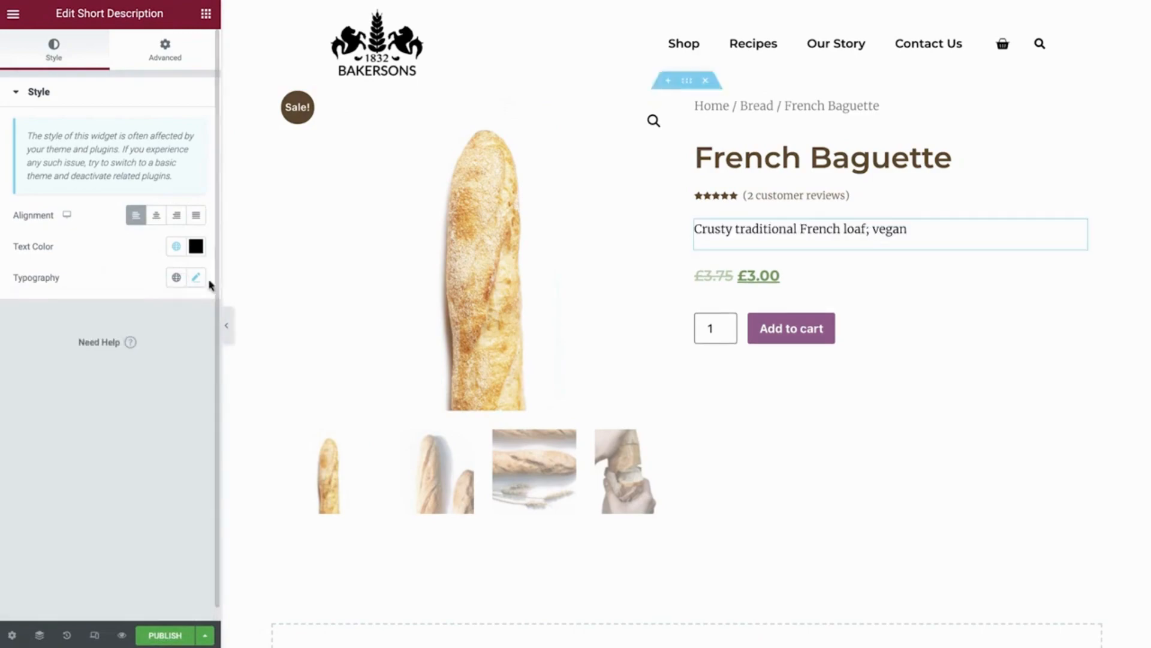
- Try the alignment options on the Product Price widget and set it to Left
{"action": "left_click", "coordinate": [821, 286]}
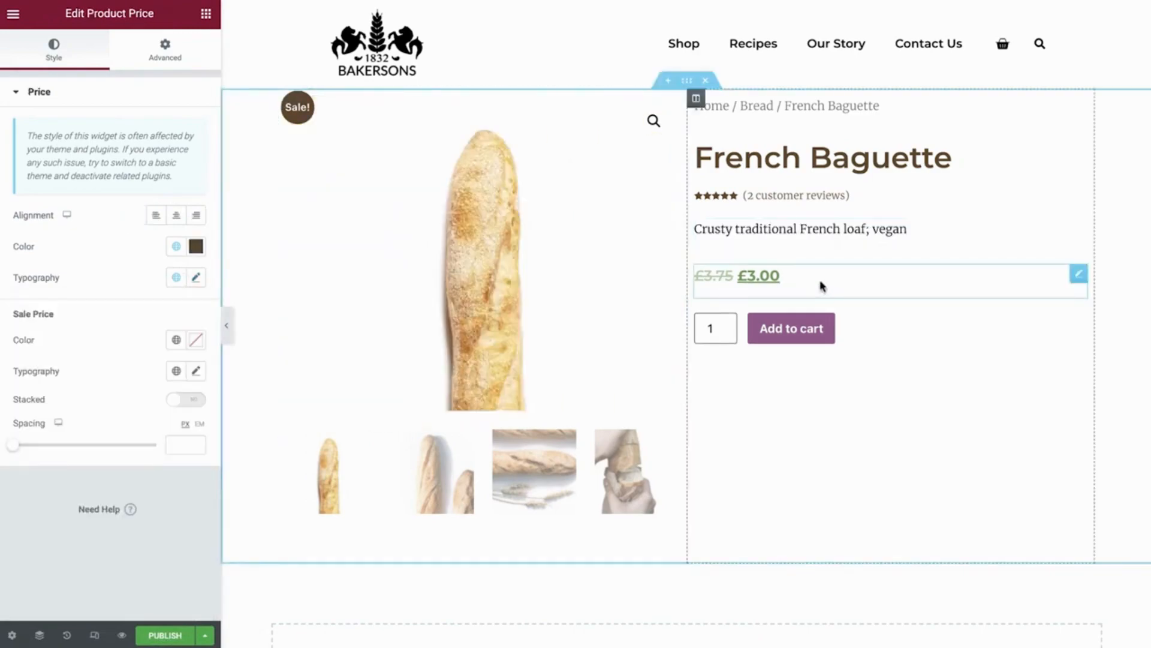
{"action": "left_click", "coordinate": [158, 218]}
{"action": "left_click", "coordinate": [176, 216]}
{"action": "left_click", "coordinate": [196, 216]}
{"action": "left_click", "coordinate": [155, 216]}
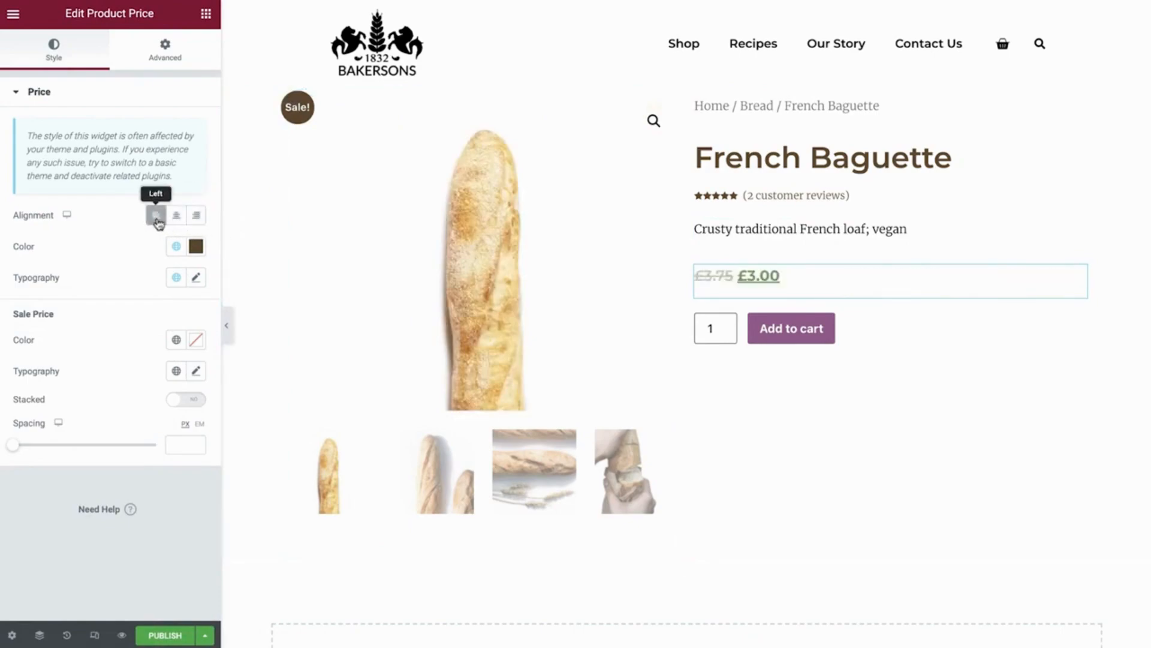
- Set the product price's typography to Niconne, size 32 px, weight 400 and line height 1.8
{"action": "left_click", "coordinate": [174, 247]}
{"action": "left_click", "coordinate": [174, 248]}
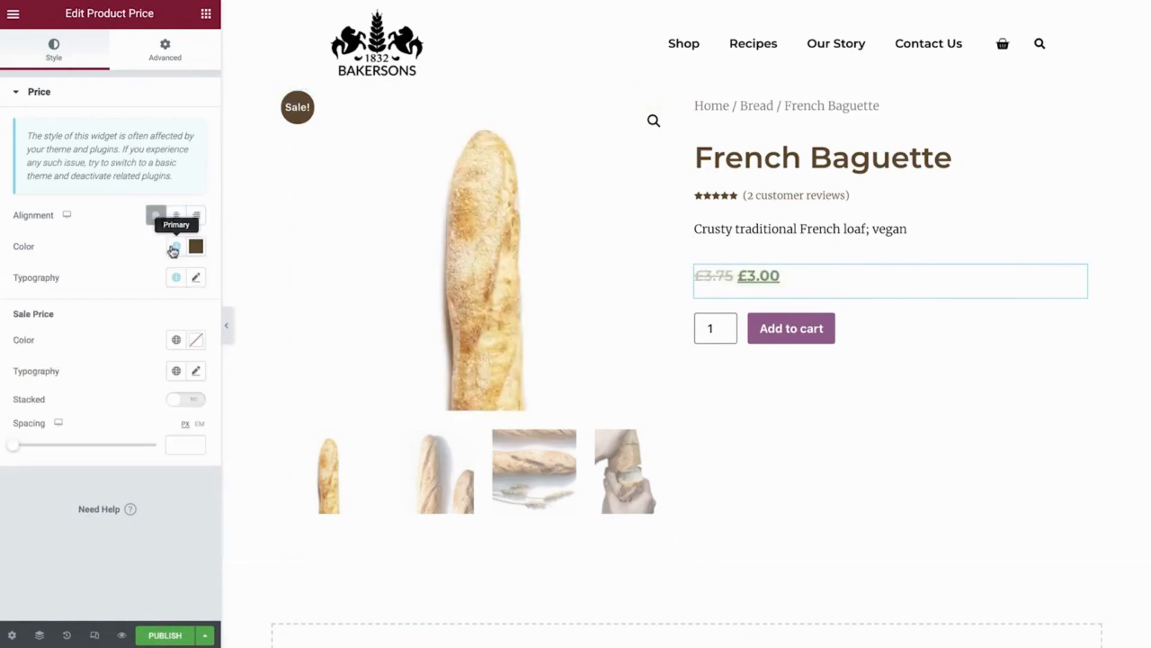
{"action": "left_click", "coordinate": [195, 277]}
{"action": "left_click", "coordinate": [176, 347]}
{"action": "type", "text": "nicon"}
{"action": "left_click", "coordinate": [129, 407]}
{"action": "left_click", "coordinate": [169, 394]}
{"action": "type", "text": "32"}
{"action": "left_click", "coordinate": [150, 425]}
{"action": "left_click", "coordinate": [141, 404]}
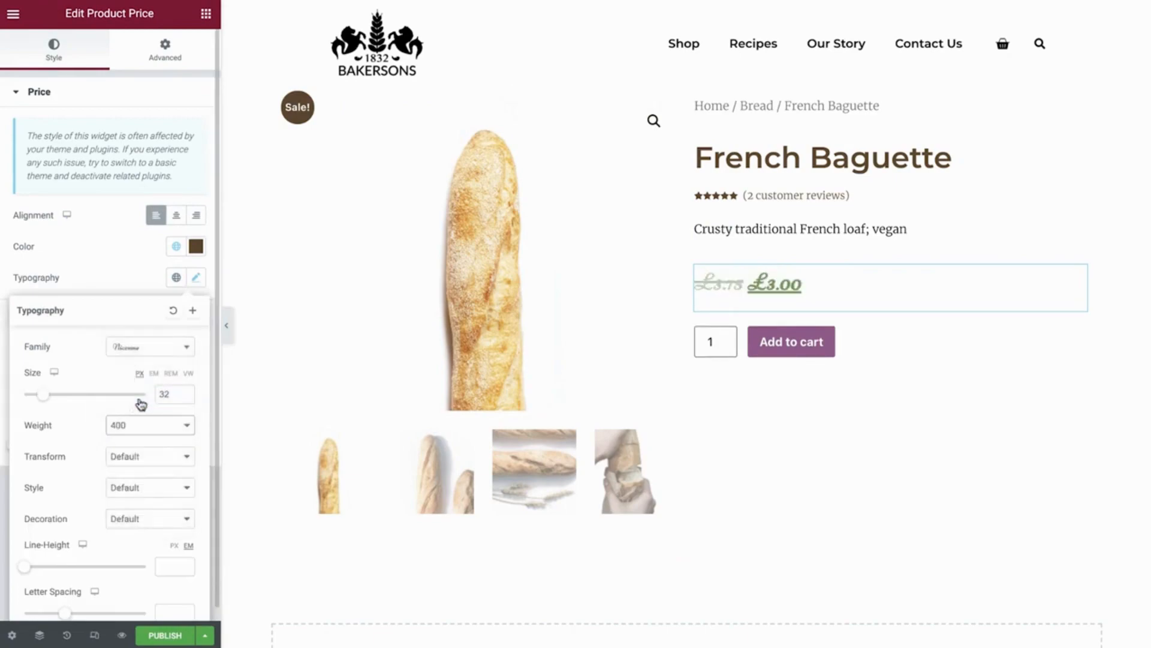
{"action": "left_click", "coordinate": [170, 566]}
{"action": "type", "text": "1.8"}
- Set the sale price color to the global Primary color
{"action": "left_click", "coordinate": [150, 322]}
{"action": "left_click", "coordinate": [176, 340]}
{"action": "left_click", "coordinate": [142, 406]}
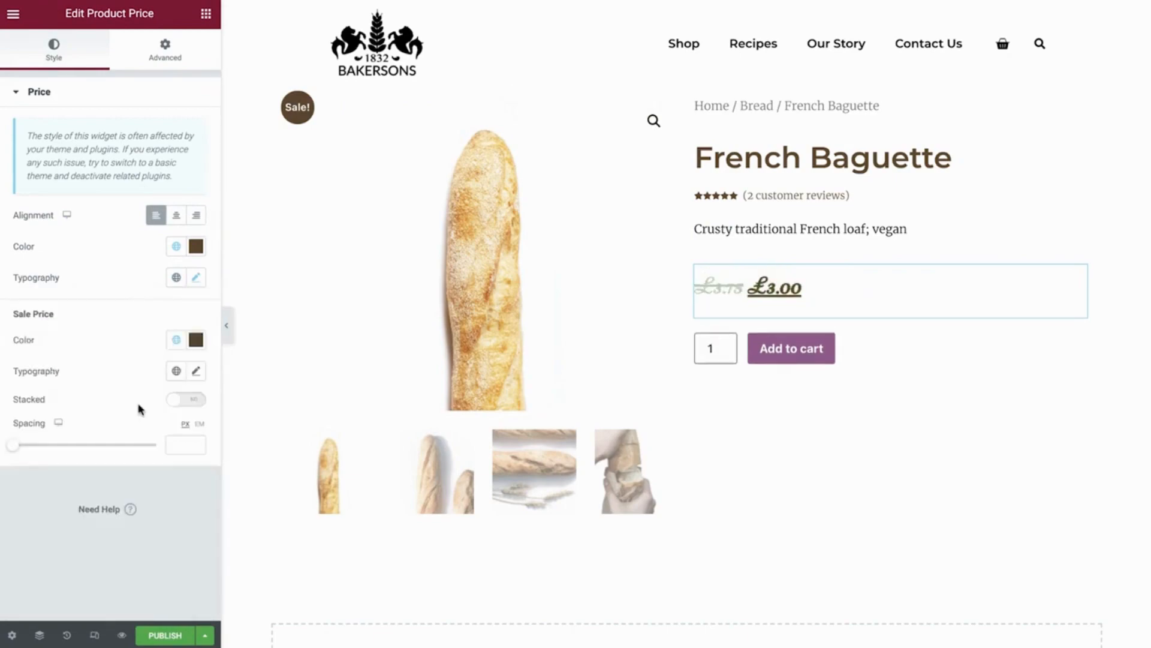
- Set the sale price's typography to Niconne, size 32 px and line height 1.8, and choose its font weight
{"action": "left_click", "coordinate": [195, 370]}
{"action": "left_click", "coordinate": [150, 439]}
{"action": "type", "text": "nicon"}
{"action": "left_click", "coordinate": [130, 500]}
{"action": "scroll", "coordinate": [147, 492], "scroll_direction": "down", "scroll_amount": 2}
{"action": "left_click", "coordinate": [174, 381]}
{"action": "type", "text": "32"}
{"action": "left_click", "coordinate": [150, 412]}
{"action": "left_click", "coordinate": [144, 318]}
{"action": "left_click", "coordinate": [170, 552]}
{"action": "type", "text": "1.8"}
{"action": "left_click", "coordinate": [135, 269]}
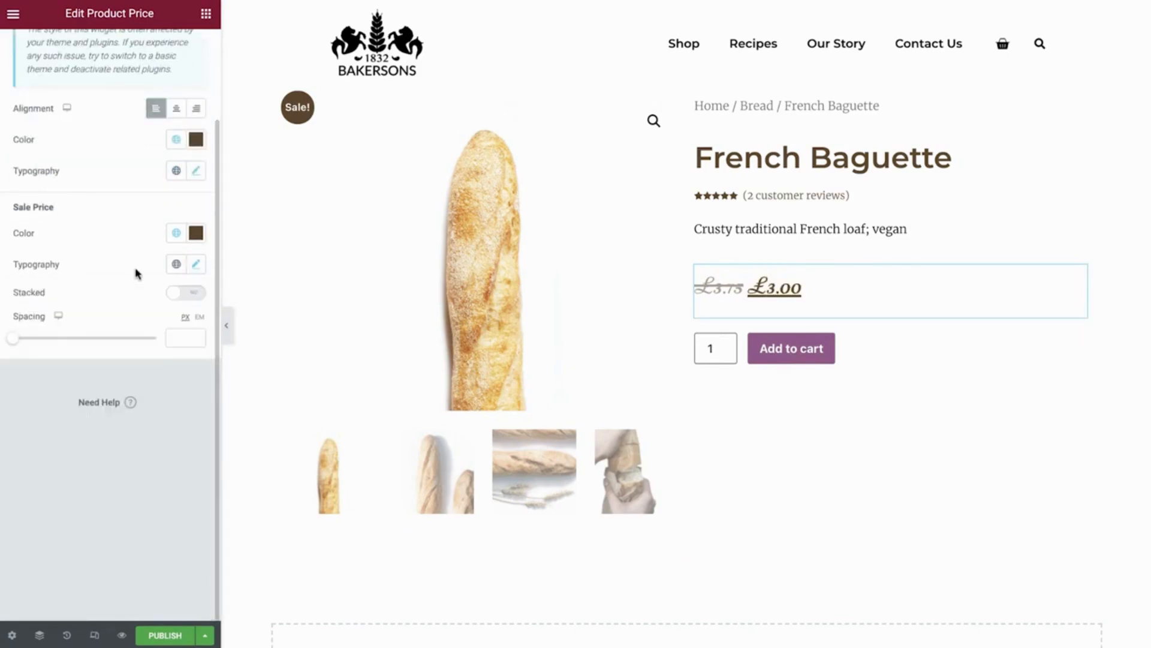
- Try the stacked layout for the sale price, switch it off again, and set the spacing to 10 px
{"action": "left_click", "coordinate": [185, 294]}
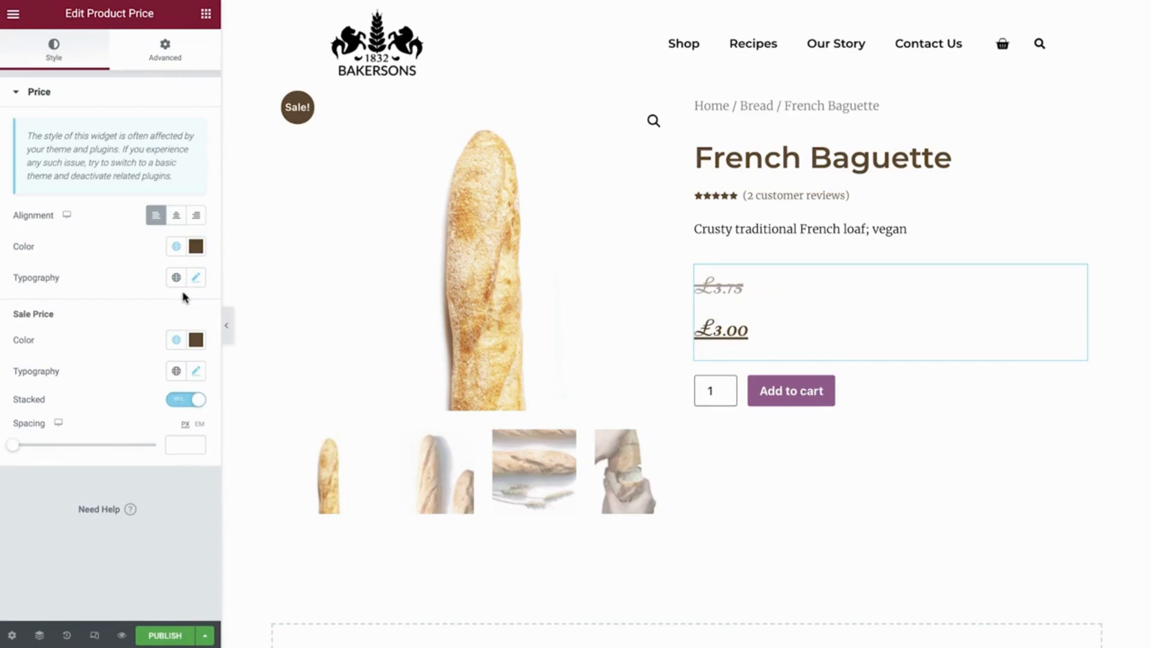
{"action": "left_click", "coordinate": [183, 410]}
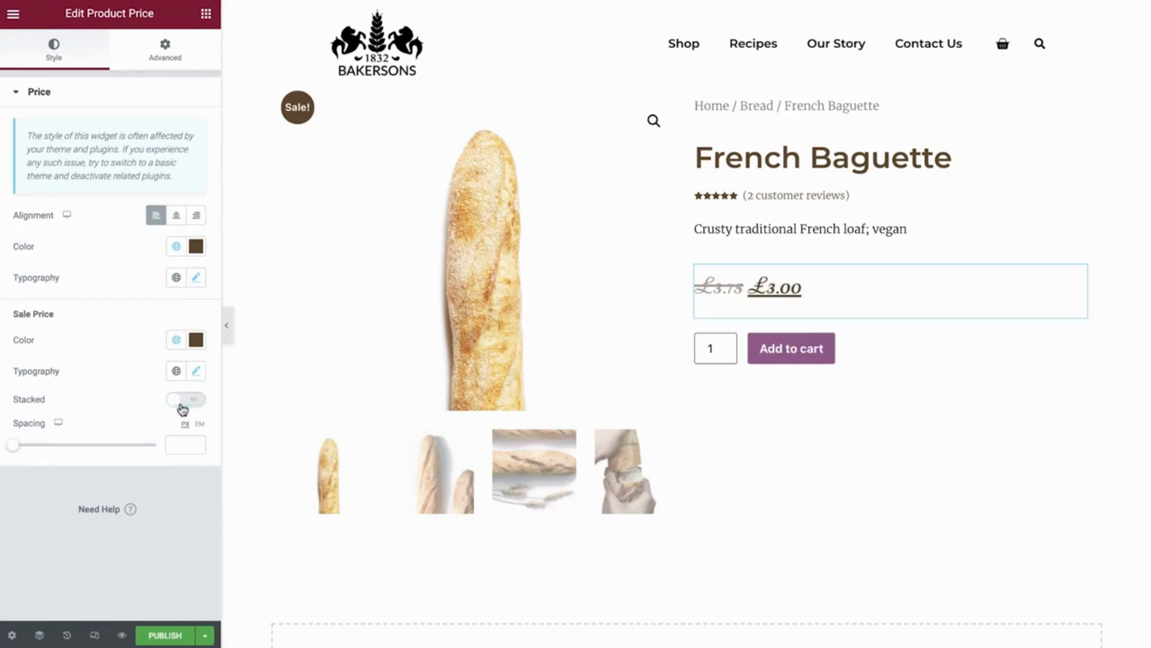
{"action": "left_click", "coordinate": [186, 444]}
{"action": "type", "text": "10"}
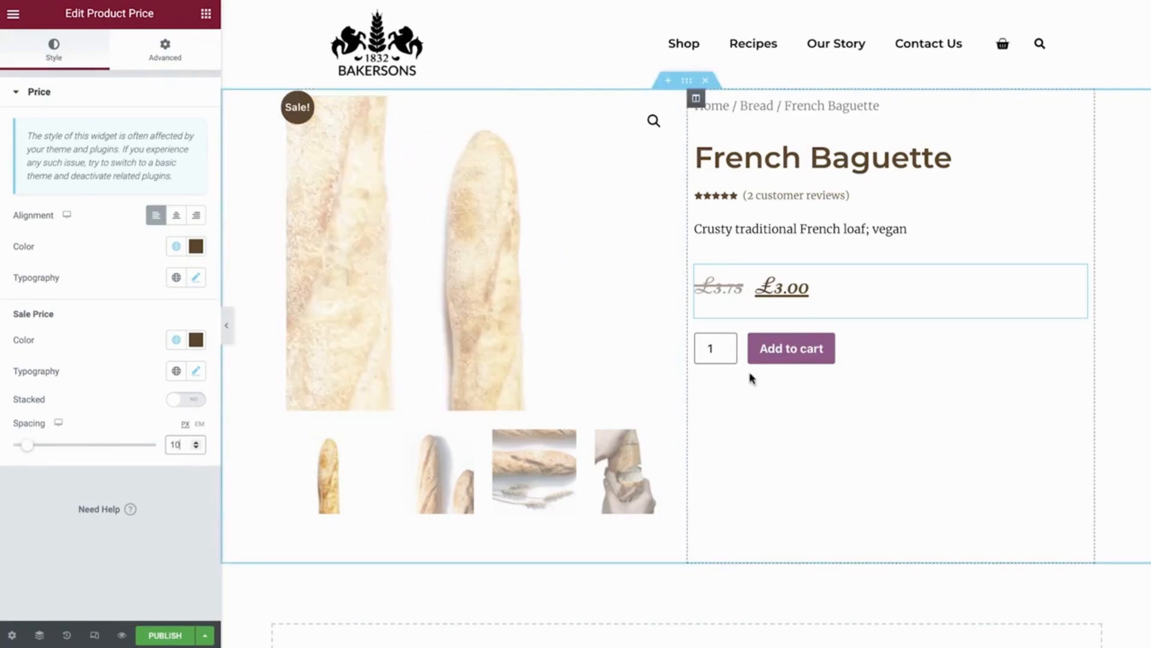
- Align the Add To Cart widget left and give its button the global Button S Text font
{"action": "left_click", "coordinate": [888, 358]}
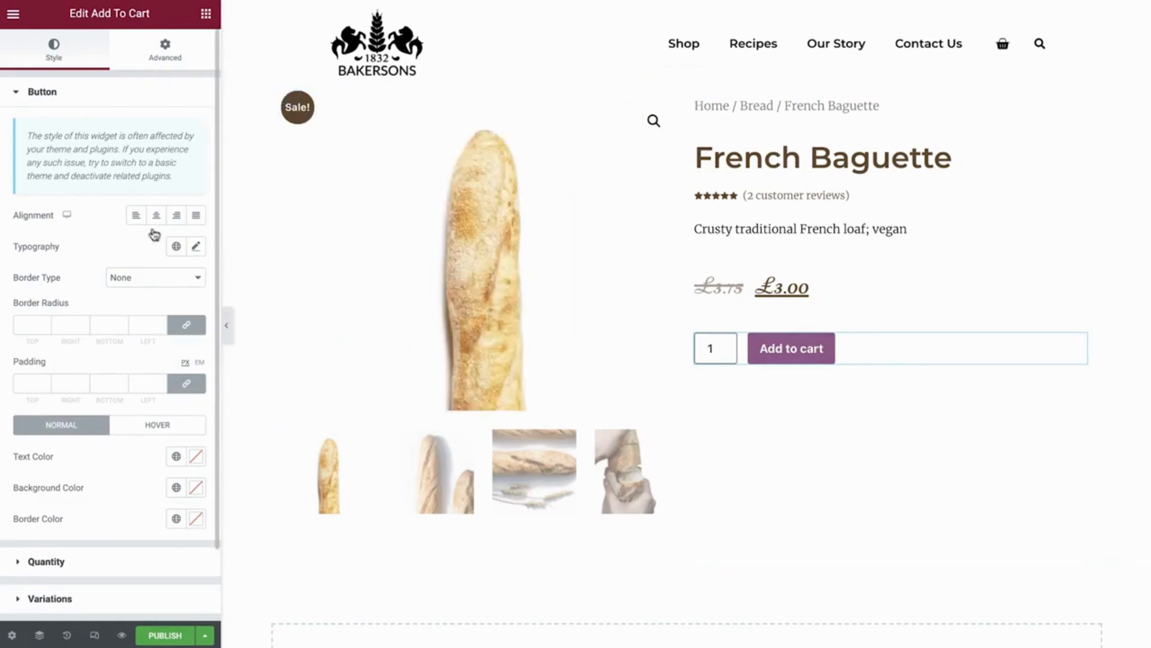
{"action": "left_click", "coordinate": [136, 216]}
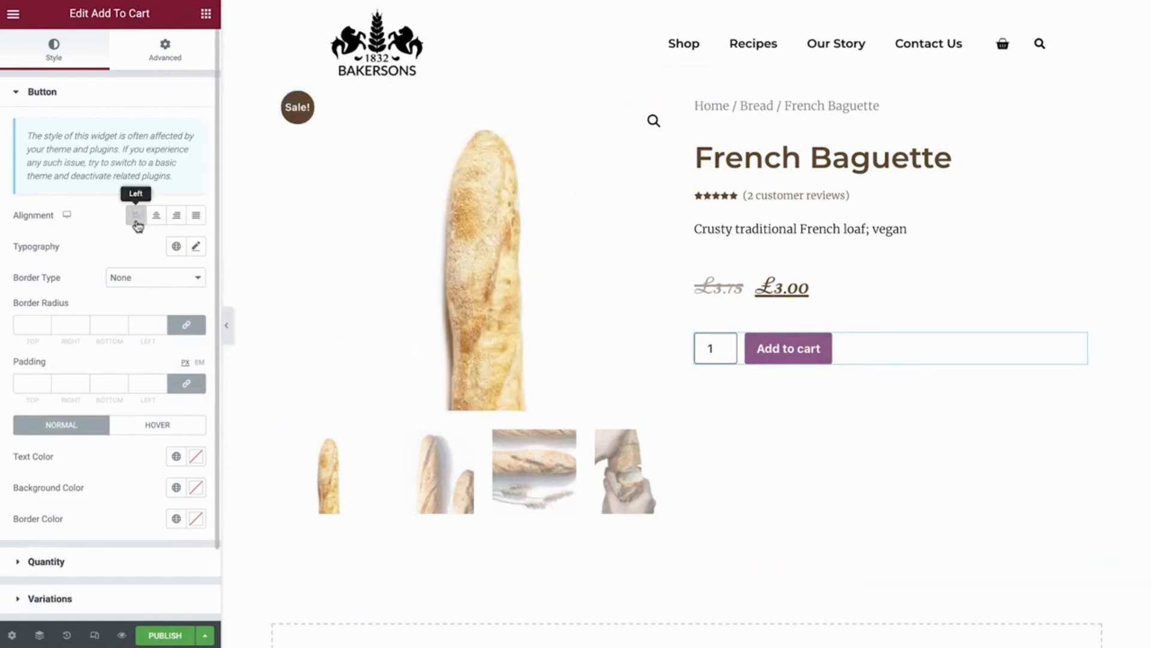
{"action": "left_click", "coordinate": [176, 247]}
{"action": "scroll", "coordinate": [141, 340], "scroll_direction": "down", "scroll_amount": 3}
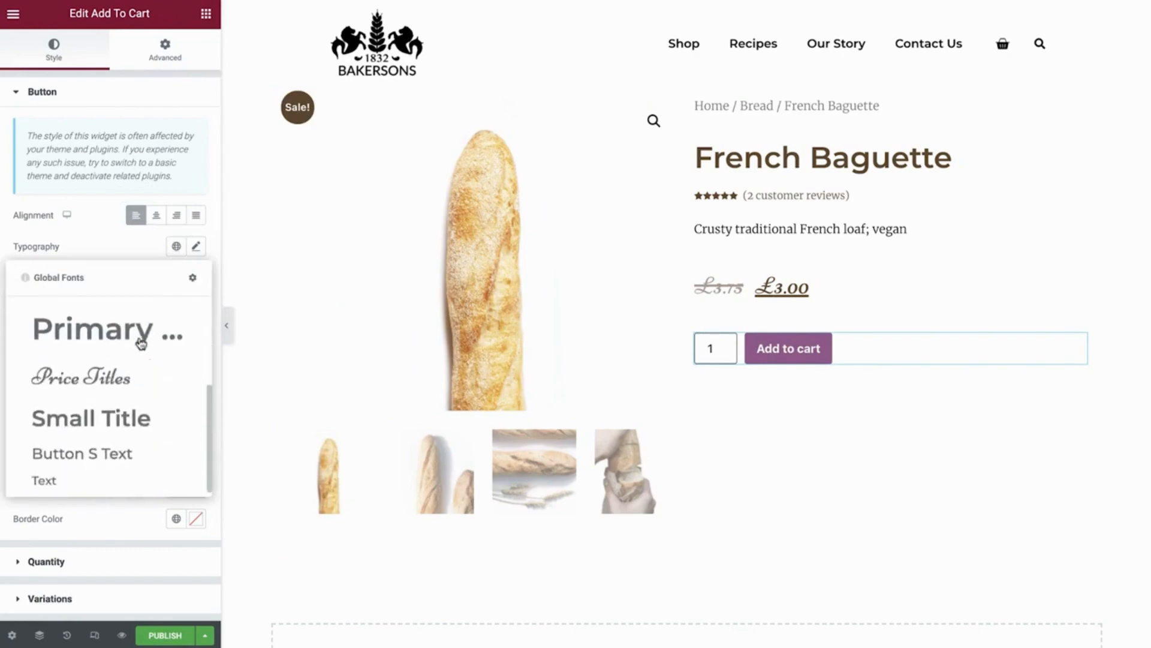
{"action": "left_click", "coordinate": [137, 412]}
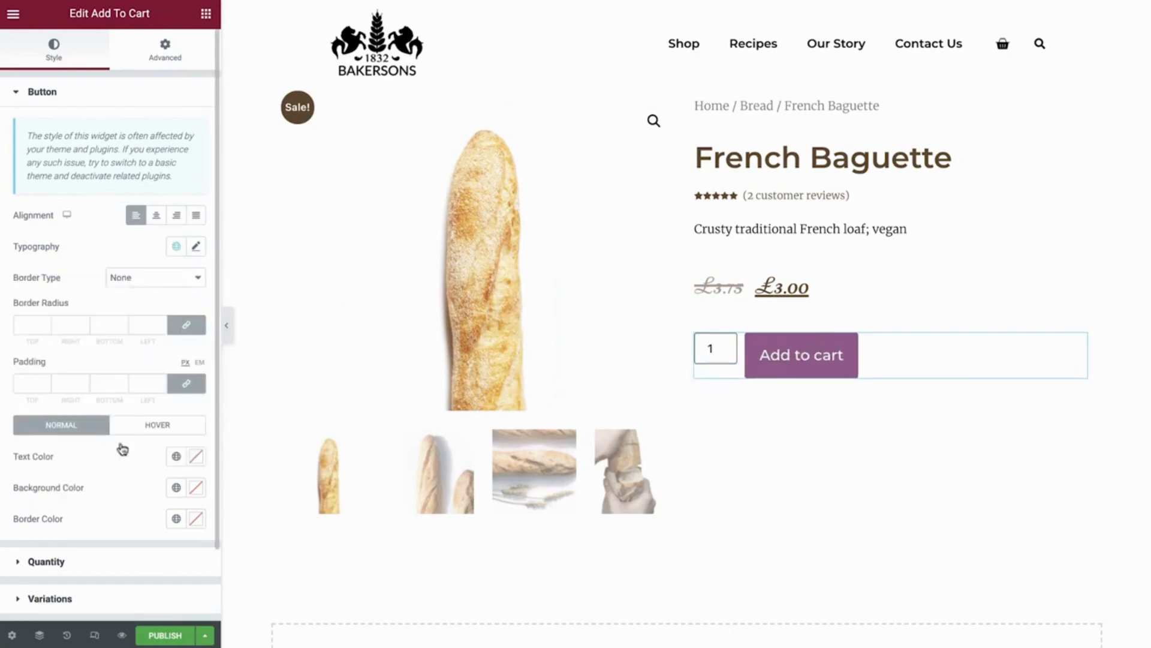
- Give the Add to cart button a solid border with width 2 and border radius 0
{"action": "left_click", "coordinate": [177, 279]}
{"action": "left_click", "coordinate": [169, 291]}
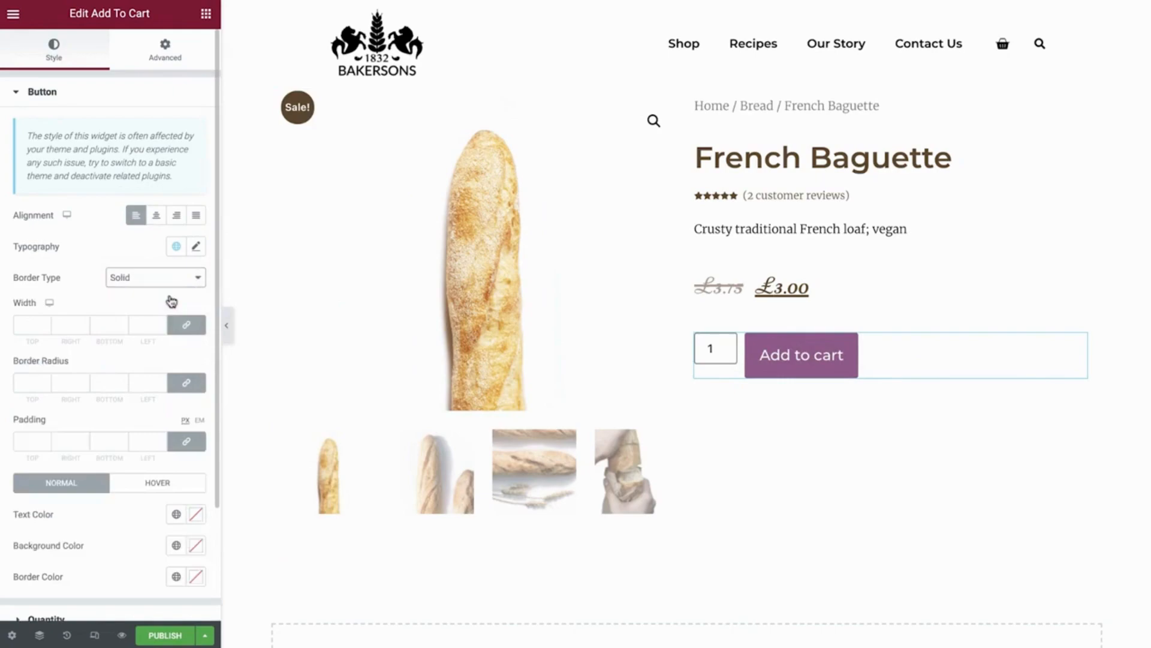
{"action": "left_click", "coordinate": [148, 325]}
{"action": "type", "text": "2"}
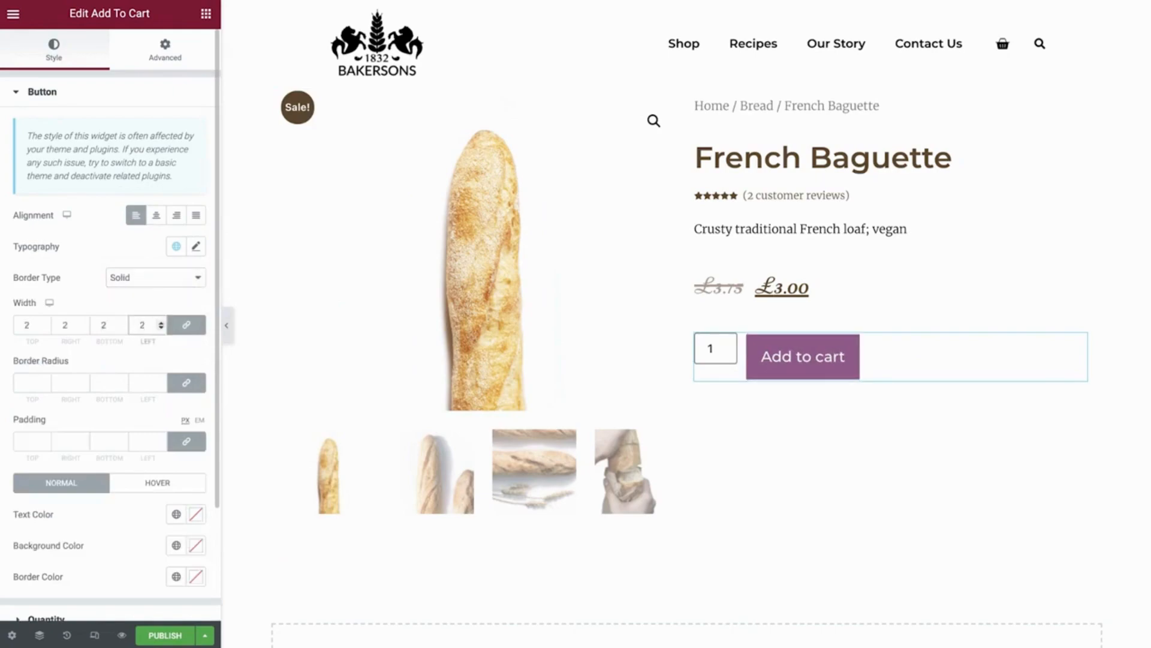
{"action": "left_click", "coordinate": [141, 379]}
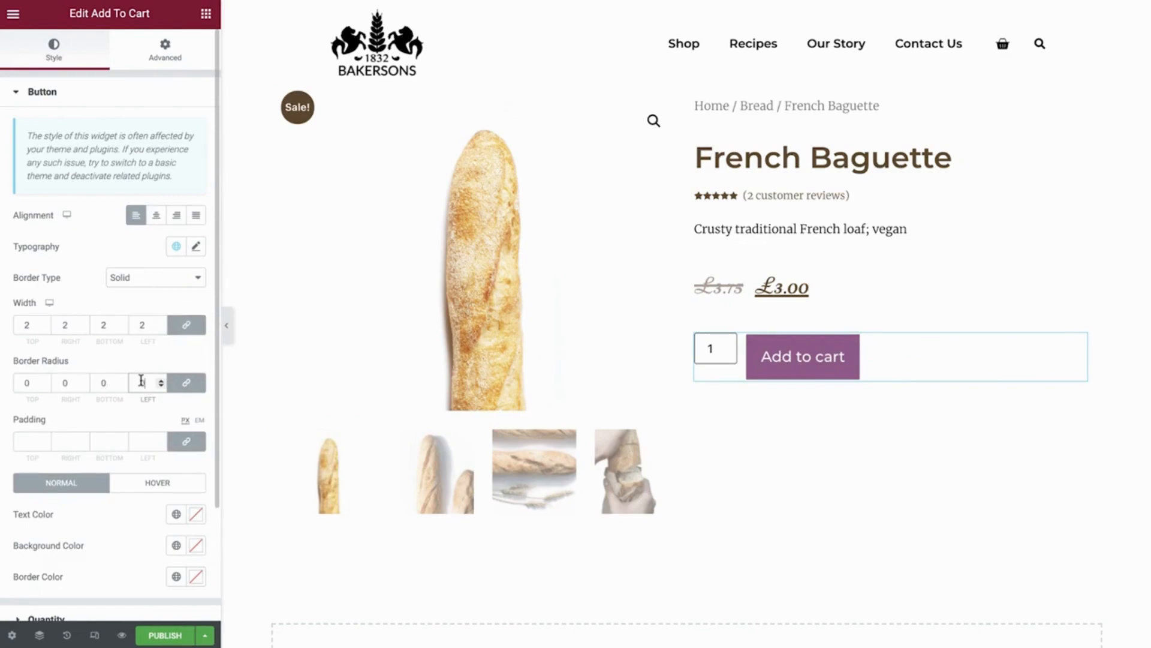
- Unlink the button's padding values and set them to 5 px top and bottom and 30 px right and left
{"action": "left_click", "coordinate": [186, 441]}
{"action": "left_click", "coordinate": [31, 441]}
{"action": "type", "text": "5"}
{"action": "left_click", "coordinate": [65, 441]}
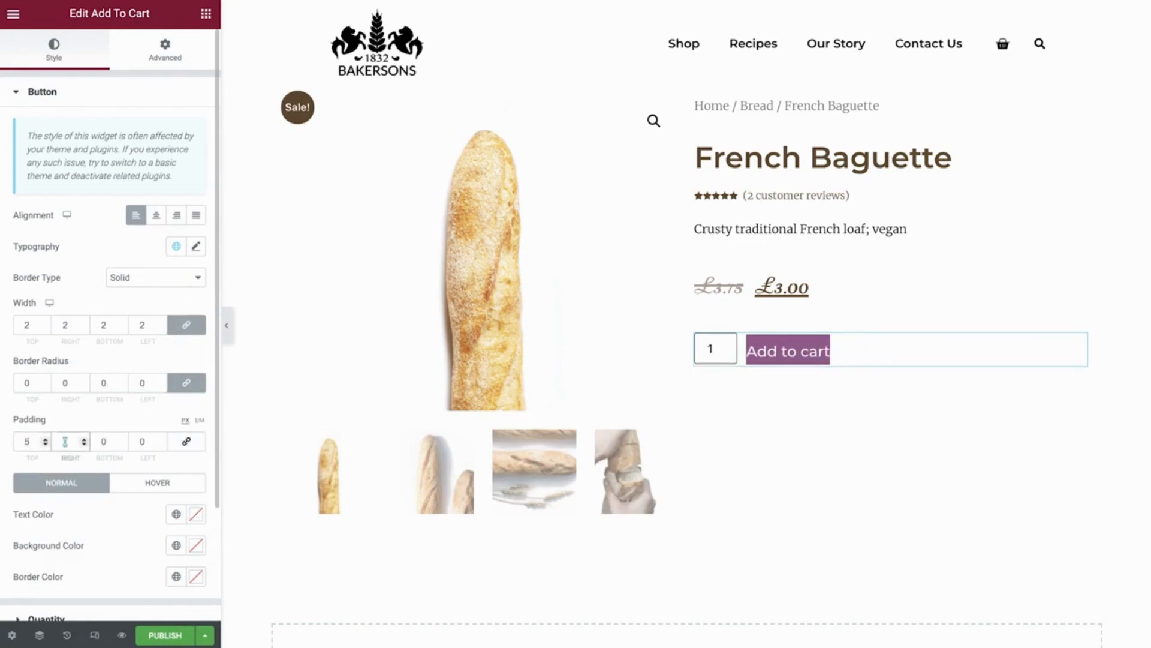
{"action": "type", "text": "30"}
{"action": "key", "text": "Tab"}
{"action": "type", "text": "5"}
{"action": "key", "text": "Tab"}
{"action": "type", "text": "30"}
- Set the button's normal text and border colors to global Secondary and its background to White Background
{"action": "scroll", "coordinate": [159, 408], "scroll_direction": "down", "scroll_amount": 2}
{"action": "left_click", "coordinate": [176, 393]}
{"action": "left_click", "coordinate": [141, 486]}
{"action": "left_click", "coordinate": [176, 424]}
{"action": "left_click", "coordinate": [116, 622]}
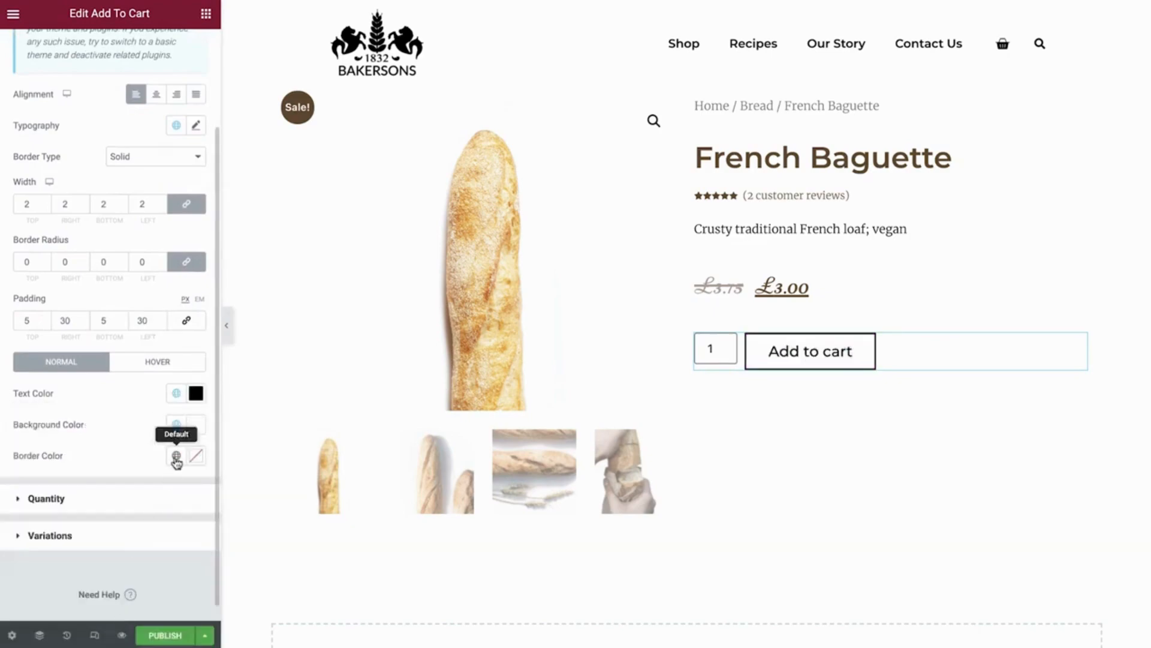
{"action": "left_click", "coordinate": [176, 457]}
{"action": "left_click", "coordinate": [118, 327]}
- Set the button's hover text color to White Background and its hover background and border colors to Secondary
{"action": "left_click", "coordinate": [142, 362]}
{"action": "left_click", "coordinate": [176, 393]}
{"action": "left_click", "coordinate": [120, 591]}
{"action": "left_click", "coordinate": [176, 424]}
{"action": "left_click", "coordinate": [90, 516]}
{"action": "left_click", "coordinate": [176, 456]}
{"action": "left_click", "coordinate": [113, 317]}
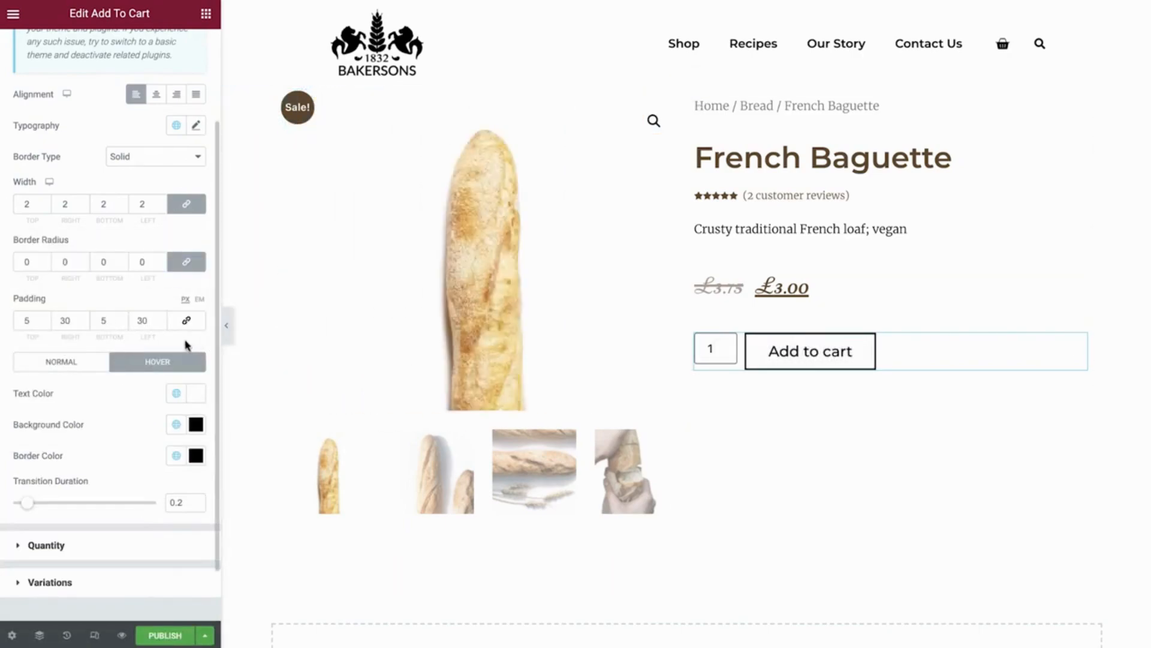
- Set the quantity field's spacing to 10 px and its typography to Niconne at 30 px, starting from a global font
{"action": "left_click", "coordinate": [113, 545]}
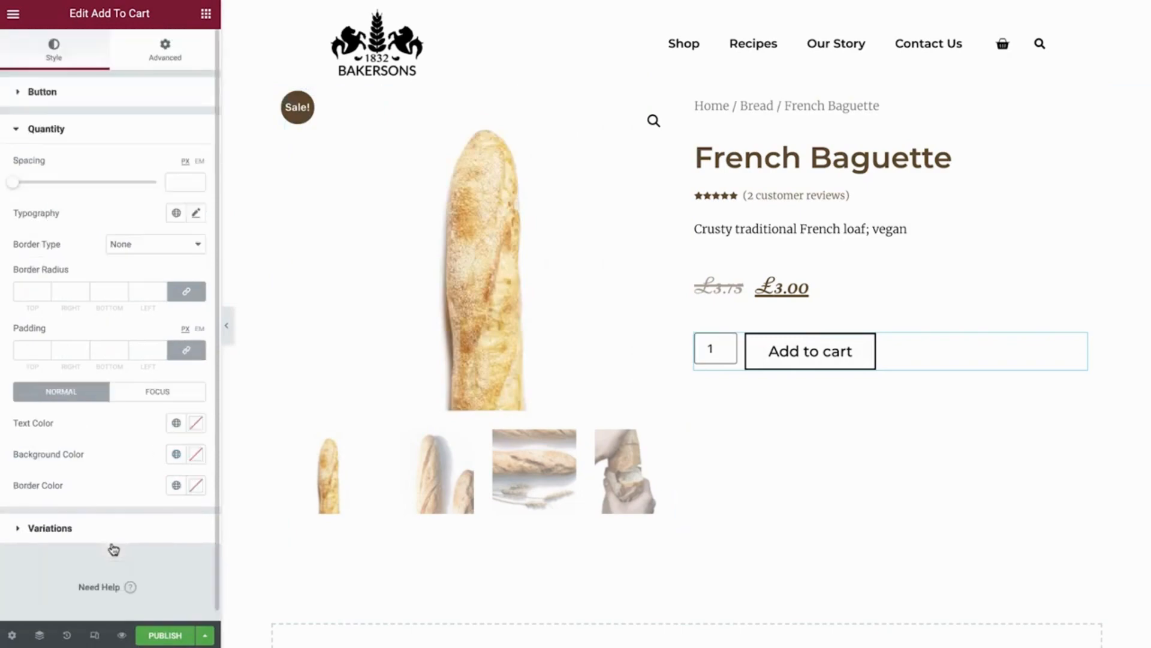
{"action": "left_click", "coordinate": [186, 183]}
{"action": "type", "text": "10"}
{"action": "left_click", "coordinate": [175, 212]}
{"action": "scroll", "coordinate": [150, 281], "scroll_direction": "down", "scroll_amount": 3}
{"action": "left_click", "coordinate": [121, 342]}
{"action": "left_click", "coordinate": [196, 213]}
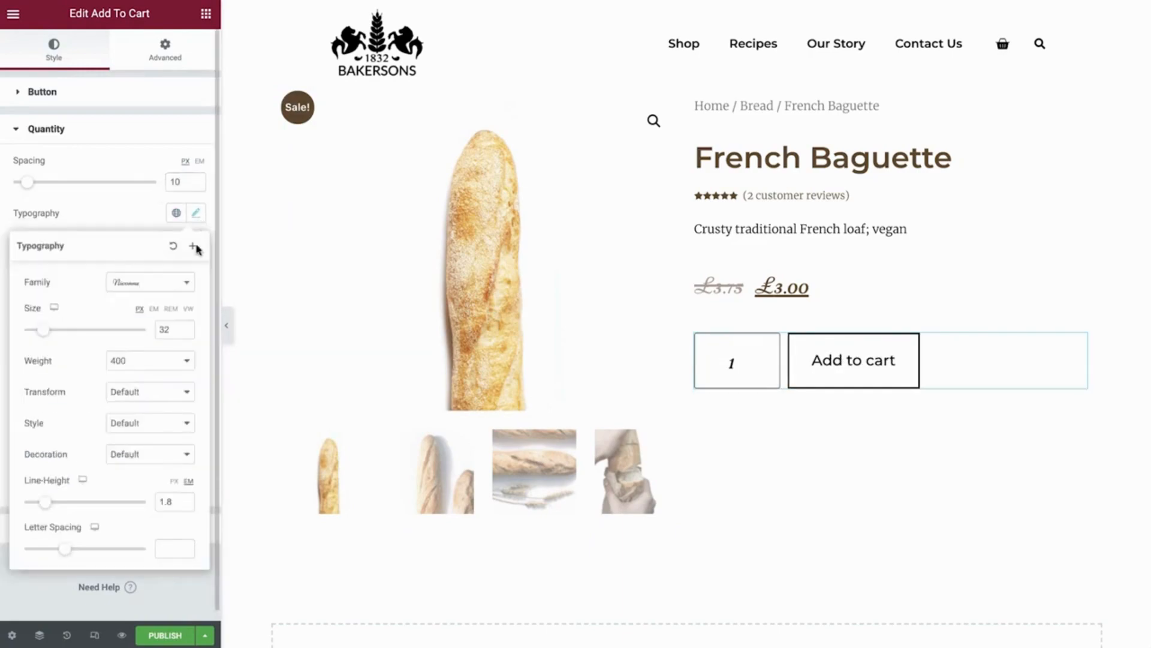
{"action": "double_click", "coordinate": [185, 332]}
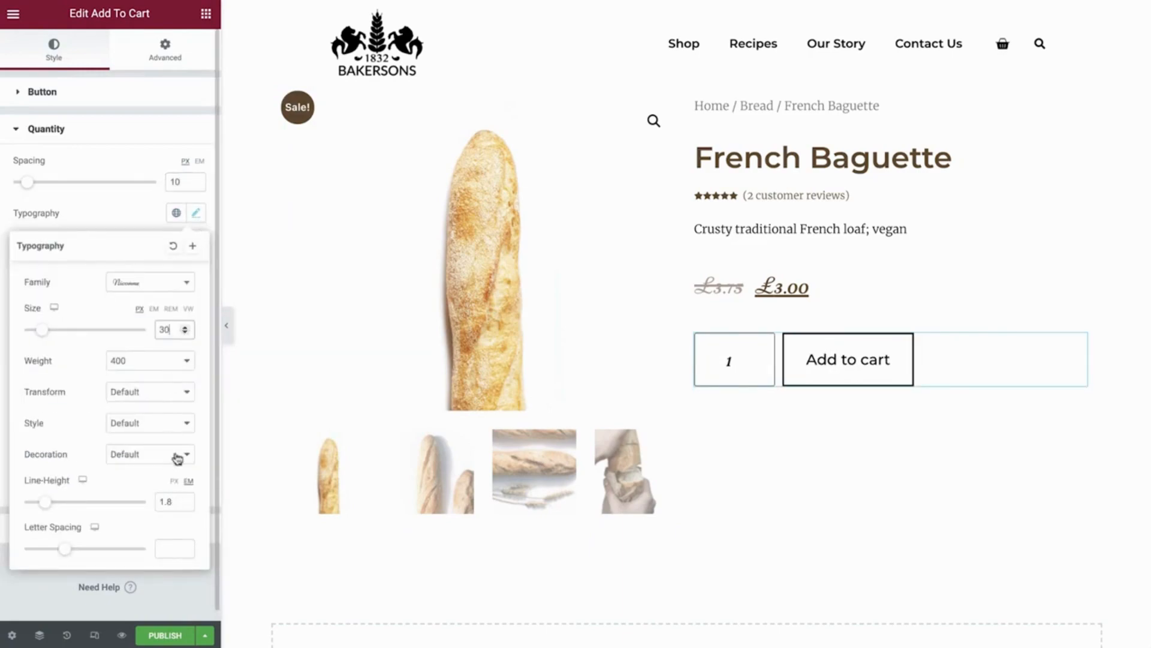
{"action": "left_click", "coordinate": [196, 214]}
- Give the quantity field a solid border of width 2, border radius 0, and padding of 5, 0, 5, 0
{"action": "left_click", "coordinate": [197, 246]}
{"action": "left_click", "coordinate": [180, 259]}
{"action": "double_click", "coordinate": [162, 289]}
{"action": "left_click", "coordinate": [149, 349]}
{"action": "left_click", "coordinate": [32, 408]}
{"action": "type", "text": "0"}
- Set the quantity field's normal text and border colors to global Secondary and its background to White Background
{"action": "left_click", "coordinate": [176, 481]}
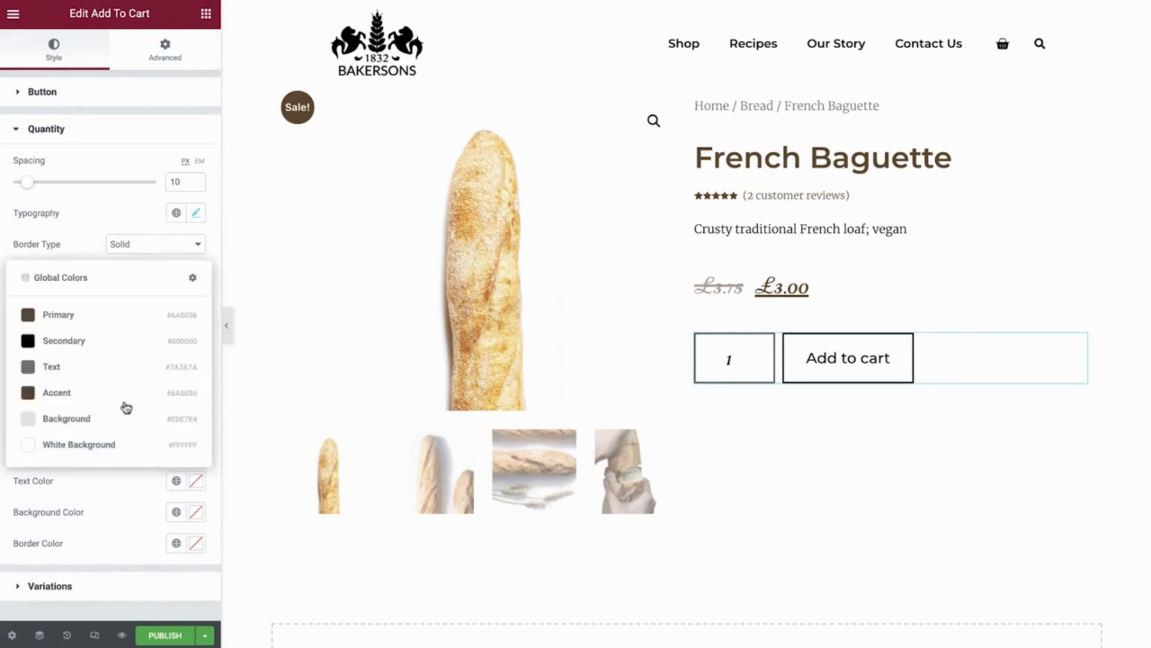
{"action": "left_click", "coordinate": [93, 351]}
{"action": "left_click", "coordinate": [176, 512]}
{"action": "left_click", "coordinate": [161, 476]}
{"action": "left_click", "coordinate": [176, 543]}
{"action": "left_click", "coordinate": [87, 405]}
- Set the quantity field's focus text and border colors to the global Secondary color
{"action": "left_click", "coordinate": [143, 457]}
{"action": "left_click", "coordinate": [176, 480]}
{"action": "left_click", "coordinate": [90, 370]}
{"action": "left_click", "coordinate": [176, 543]}
{"action": "left_click", "coordinate": [95, 403]}
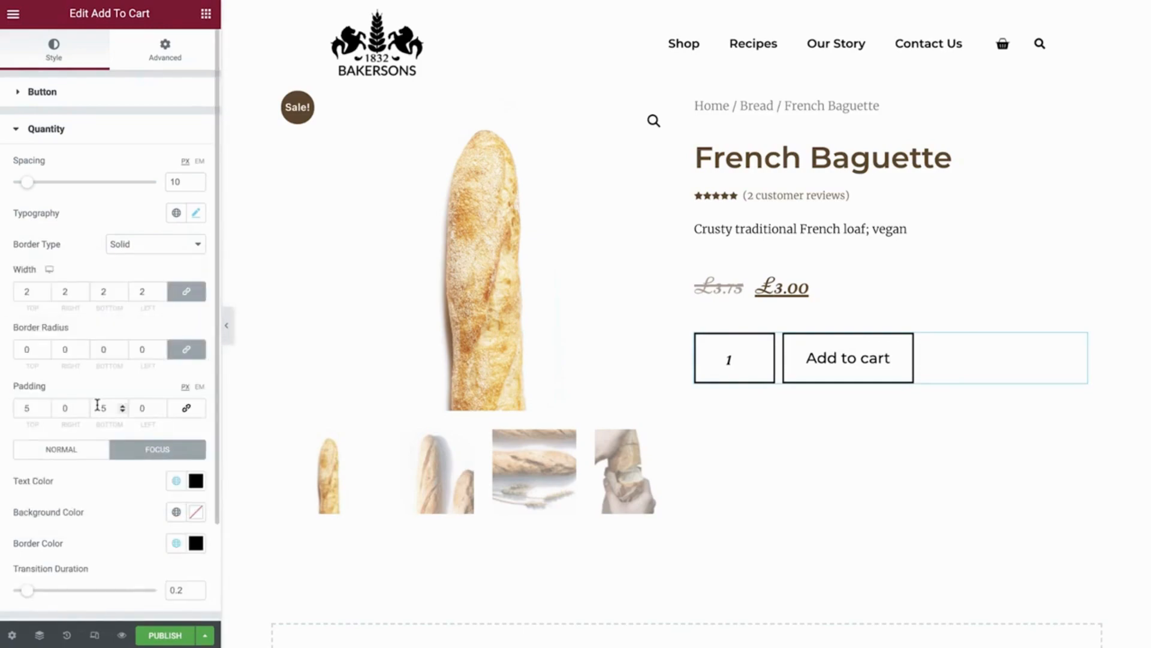
- Examine the Variations style options of the Add To Cart widget
{"action": "left_click", "coordinate": [73, 131]}
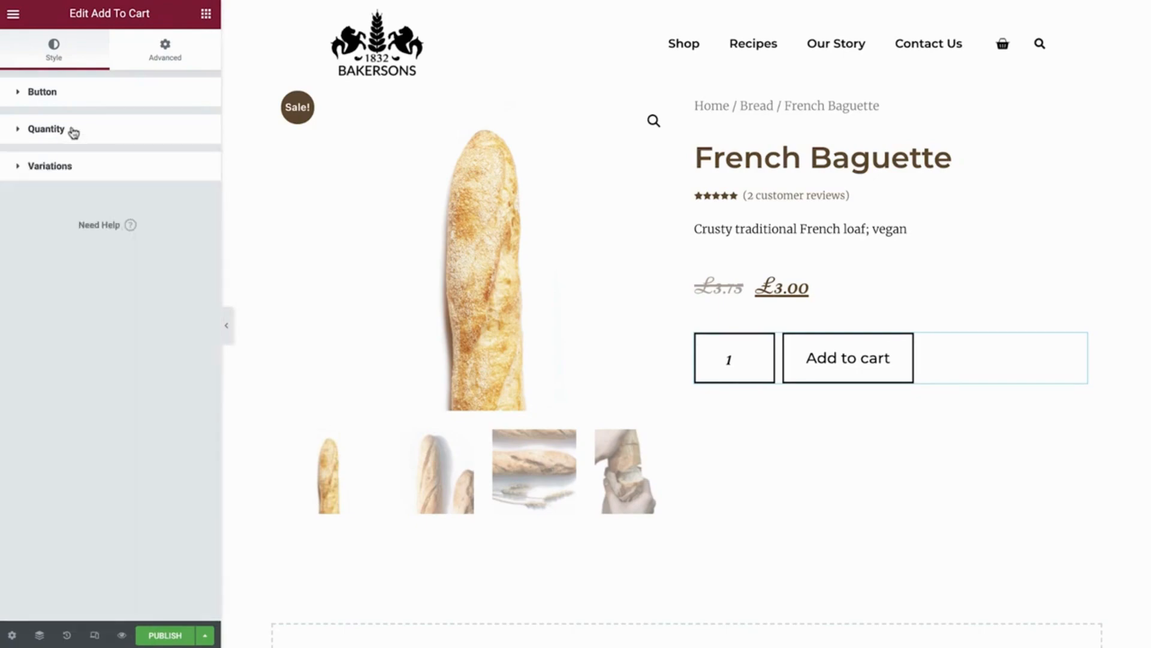
{"action": "left_click", "coordinate": [93, 173]}
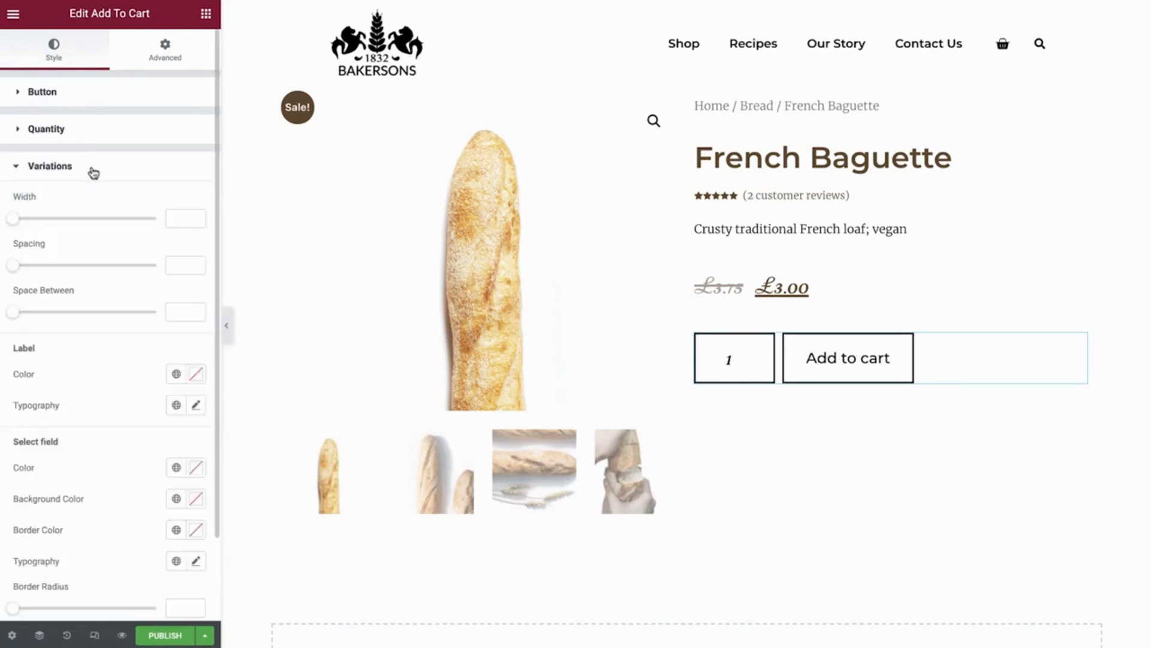
{"action": "scroll", "coordinate": [93, 173], "scroll_direction": "down", "scroll_amount": 3}
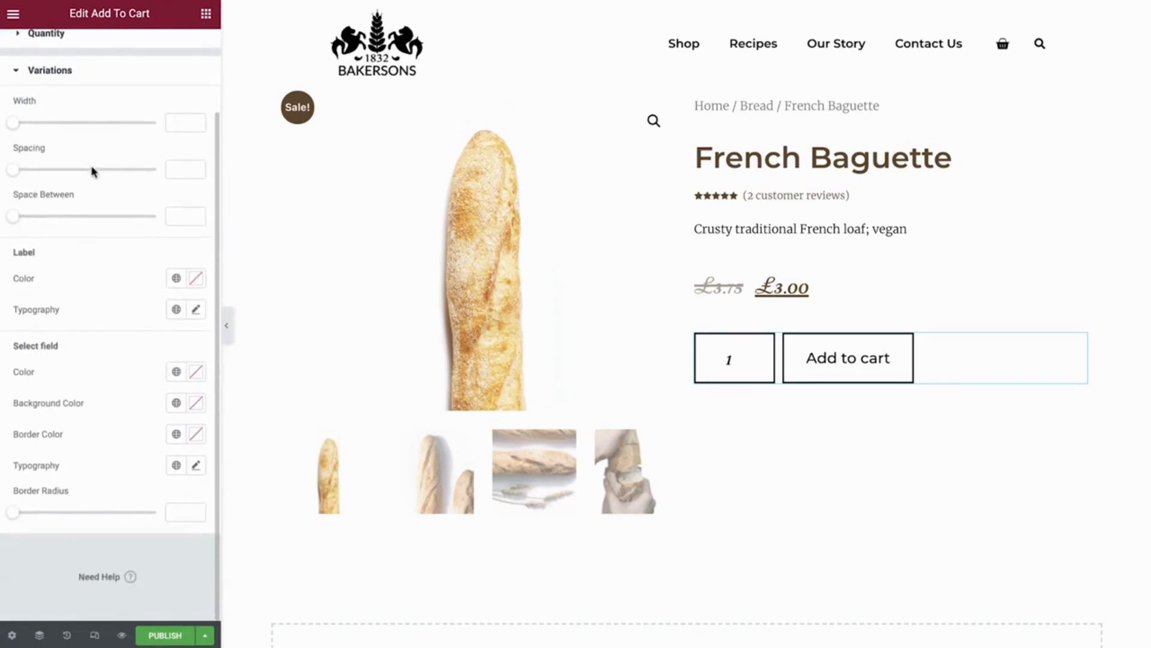
- Change the template's preview product to Gourmet Doughnuts and apply the preview
{"action": "left_click", "coordinate": [11, 635]}
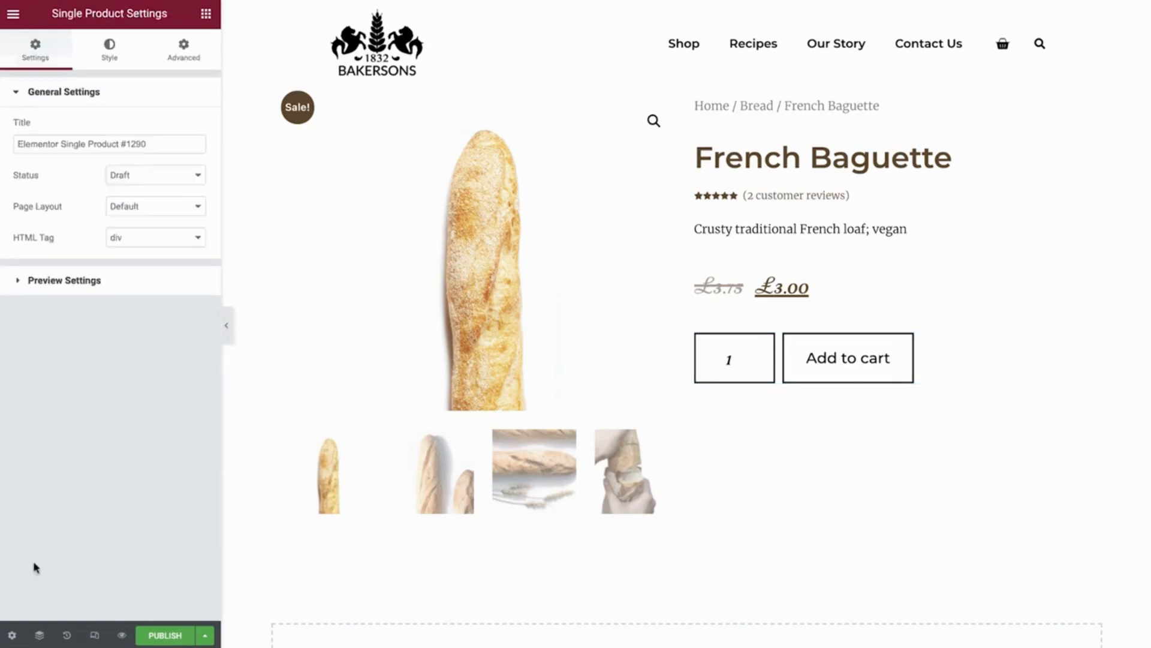
{"action": "left_click", "coordinate": [99, 281]}
{"action": "left_click", "coordinate": [146, 172]}
{"action": "type", "text": "dough"}
{"action": "left_click", "coordinate": [126, 216]}
{"action": "left_click", "coordinate": [145, 206]}
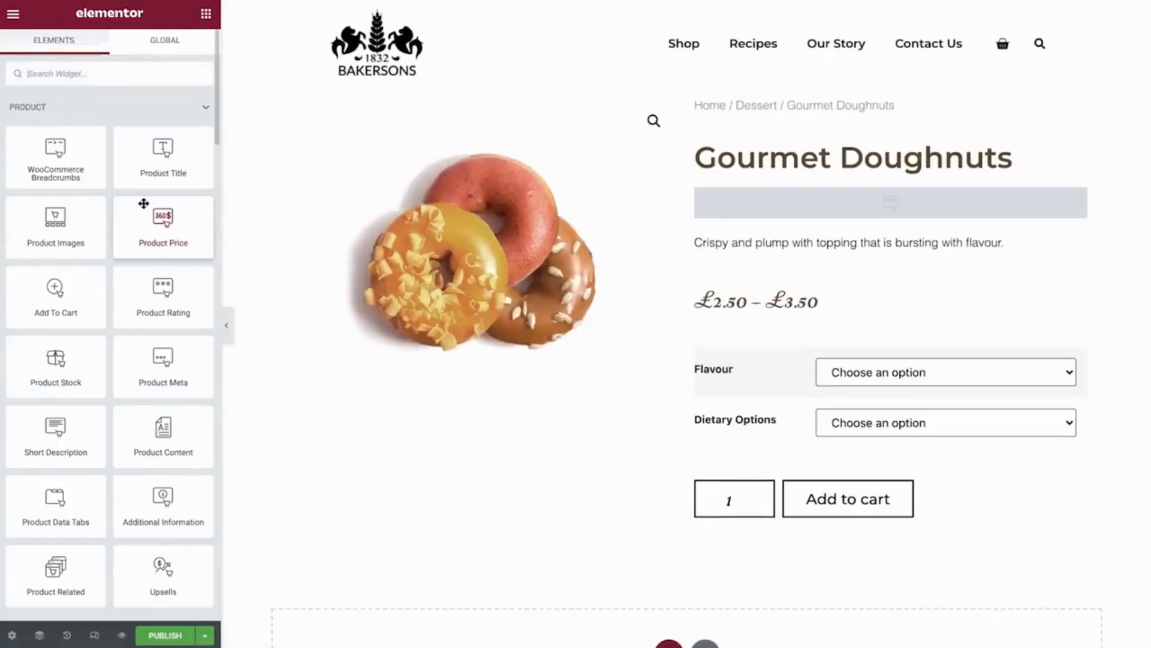
- In the Add To Cart variations styling, set the width to 100, spacing to 0 and space between to 0
{"action": "left_click", "coordinate": [779, 370]}
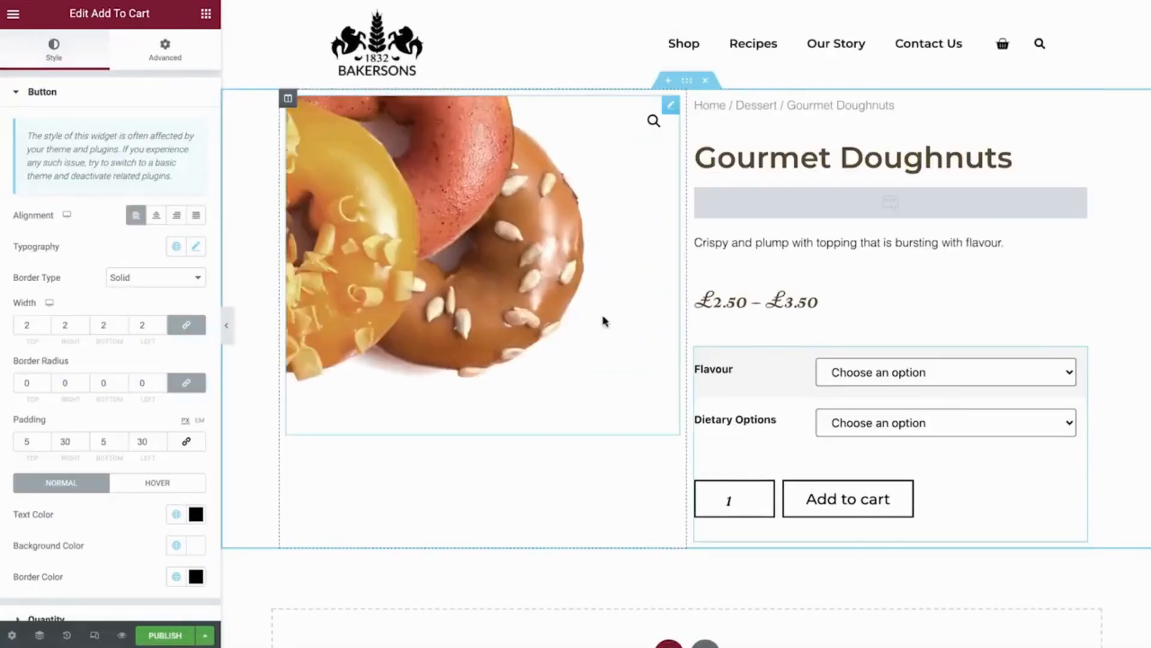
{"action": "left_click", "coordinate": [136, 96]}
{"action": "left_click", "coordinate": [123, 166]}
{"action": "scroll", "coordinate": [122, 167], "scroll_direction": "down", "scroll_amount": 3}
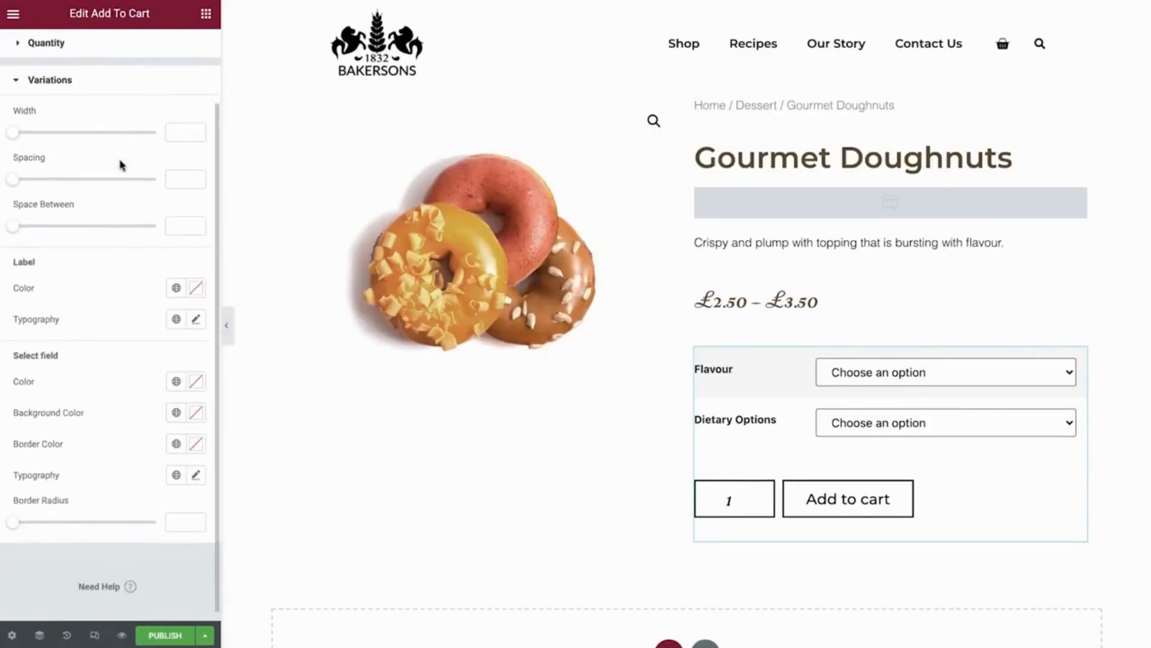
{"action": "left_click_drag", "start_coordinate": [17, 130], "coordinate": [167, 124]}
{"action": "type", "text": "100"}
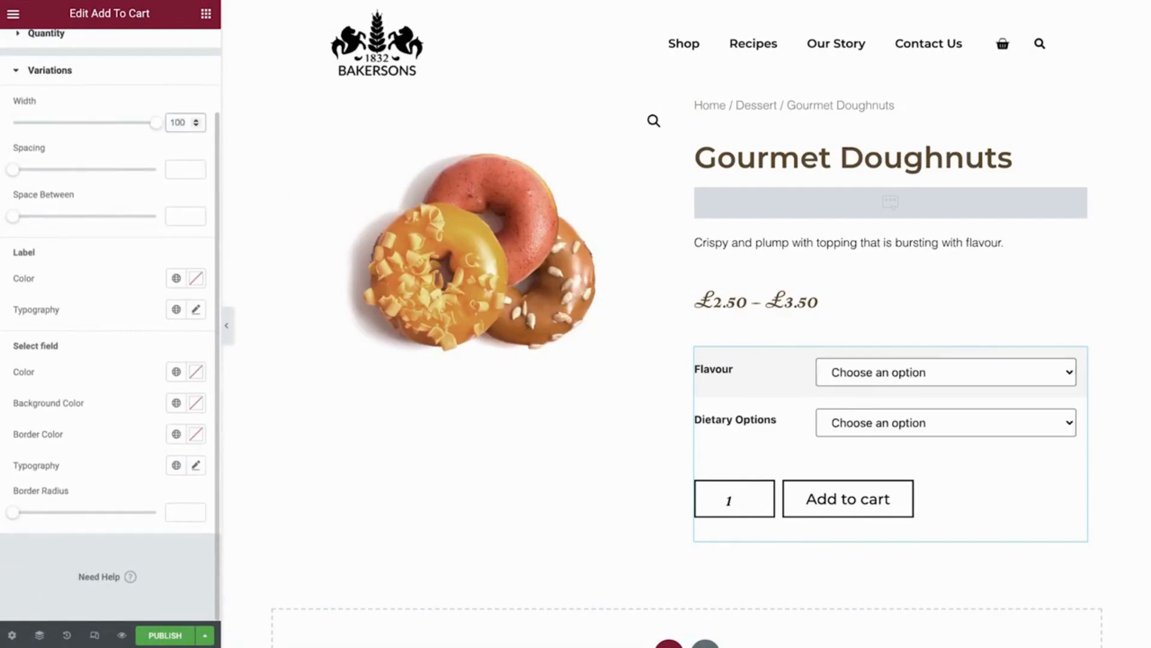
{"action": "left_click", "coordinate": [174, 168]}
{"action": "type", "text": "0"}
{"action": "left_click", "coordinate": [180, 215]}
{"action": "type", "text": "0"}
- Set the variation labels' color to global Secondary and apply a global font to them
{"action": "left_click", "coordinate": [176, 278]}
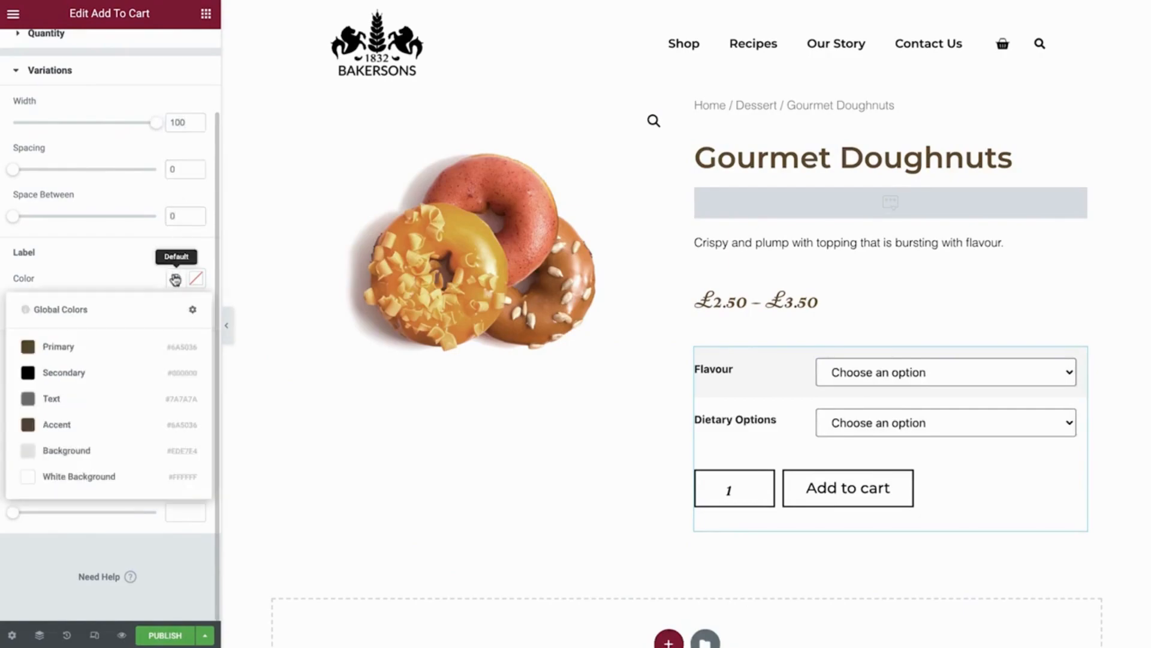
{"action": "left_click", "coordinate": [133, 369]}
{"action": "left_click", "coordinate": [175, 309]}
{"action": "left_click", "coordinate": [133, 374]}
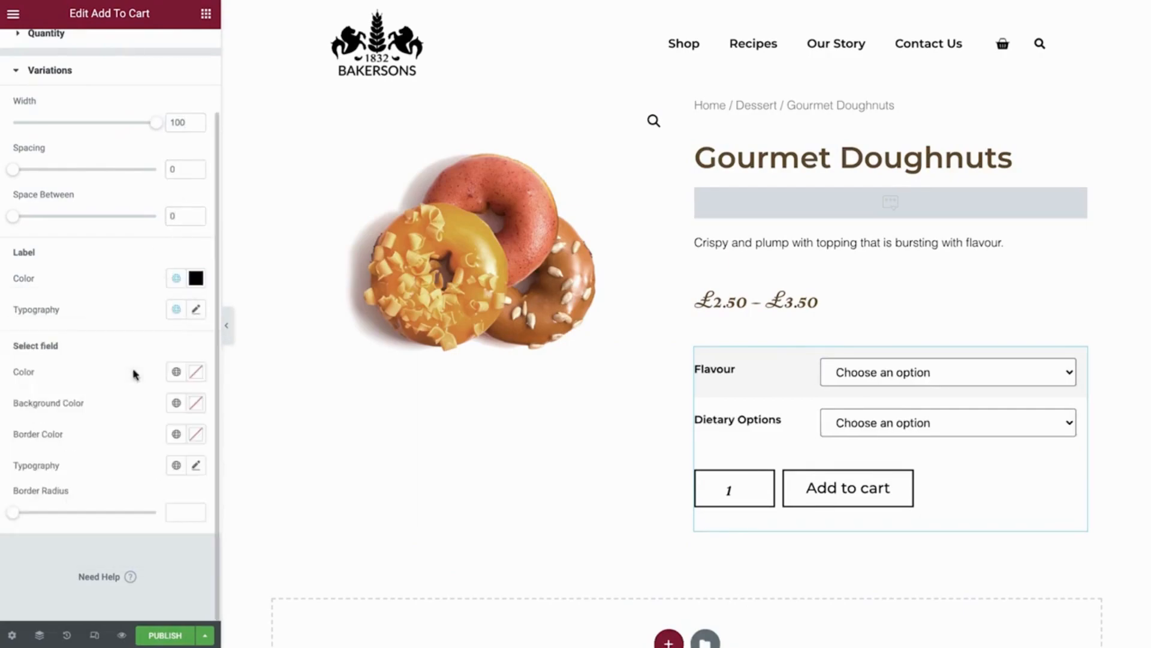
- Set the variation select fields' text and border colors to global Secondary and their background to White Background
{"action": "left_click", "coordinate": [176, 371]}
{"action": "left_click", "coordinate": [130, 469]}
{"action": "left_click", "coordinate": [176, 402]}
{"action": "left_click", "coordinate": [113, 602]}
{"action": "left_click", "coordinate": [176, 434]}
{"action": "left_click", "coordinate": [112, 297]}
- Apply a global font to the variation select fields and set their border radius to 0
{"action": "left_click", "coordinate": [175, 465]}
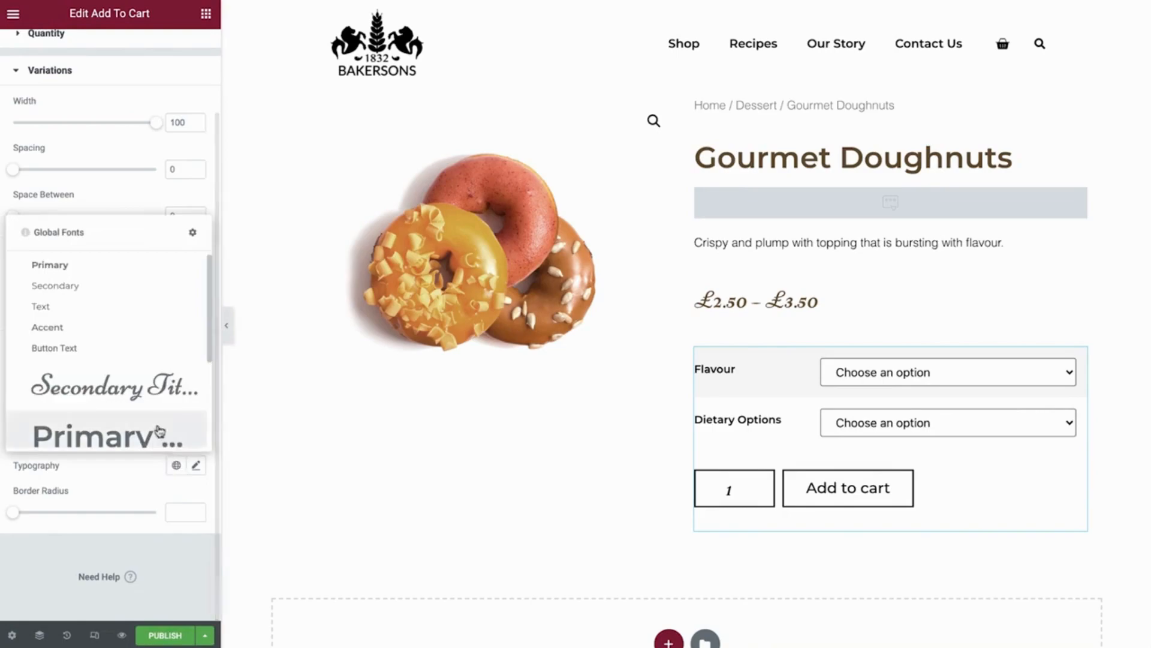
{"action": "left_click", "coordinate": [99, 291]}
{"action": "left_click", "coordinate": [174, 514]}
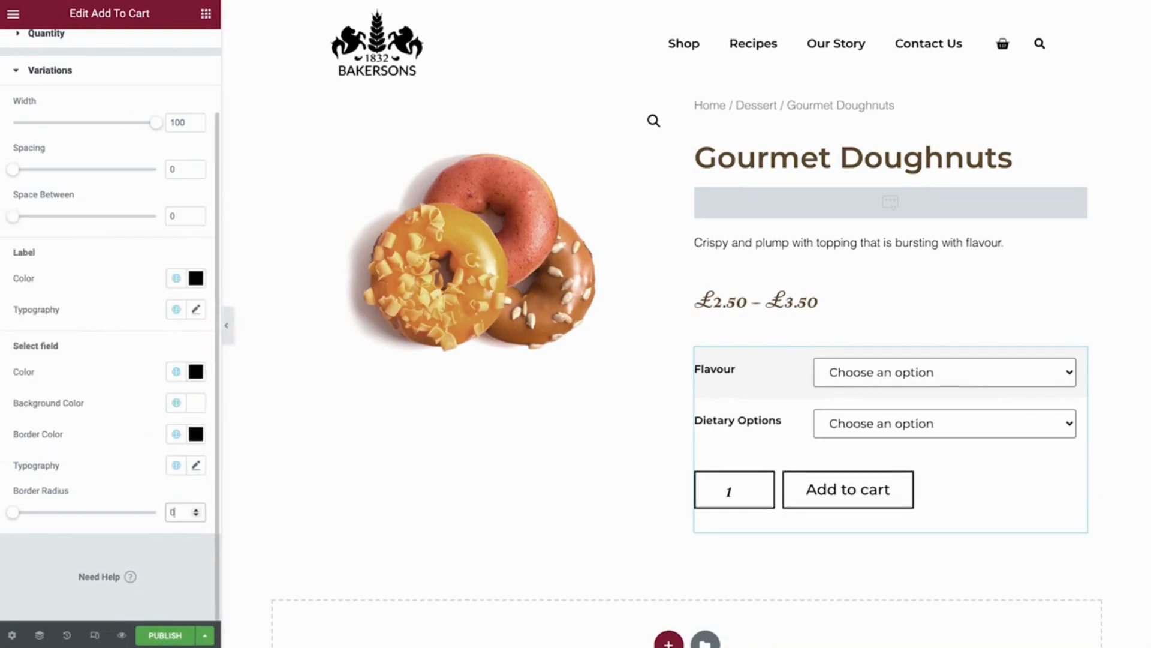
- Give the main product section a classic background using the image section3.jpg from the media library
{"action": "left_click", "coordinate": [687, 84]}
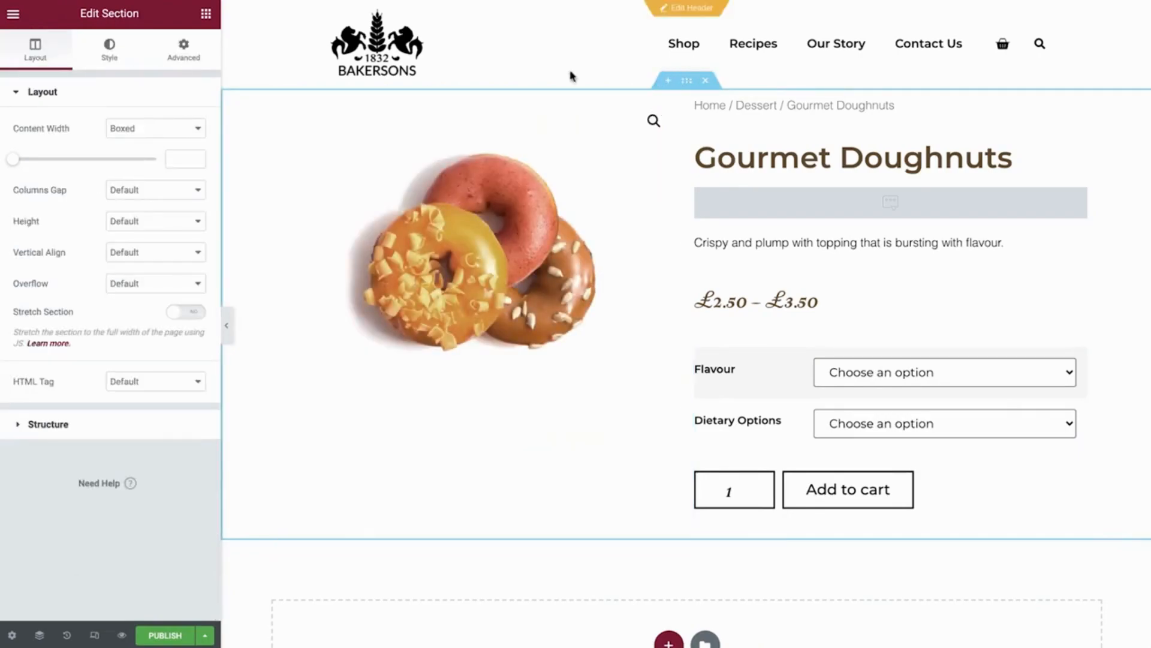
{"action": "left_click", "coordinate": [112, 57]}
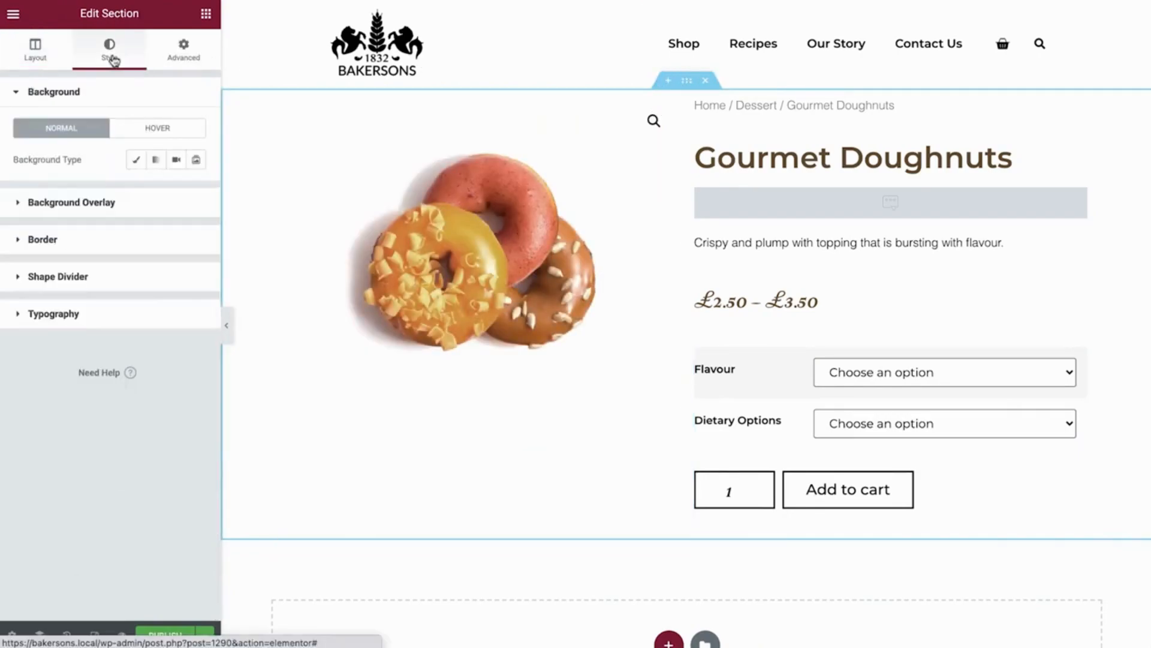
{"action": "left_click", "coordinate": [135, 159]}
{"action": "left_click", "coordinate": [113, 273]}
{"action": "left_click", "coordinate": [410, 523]}
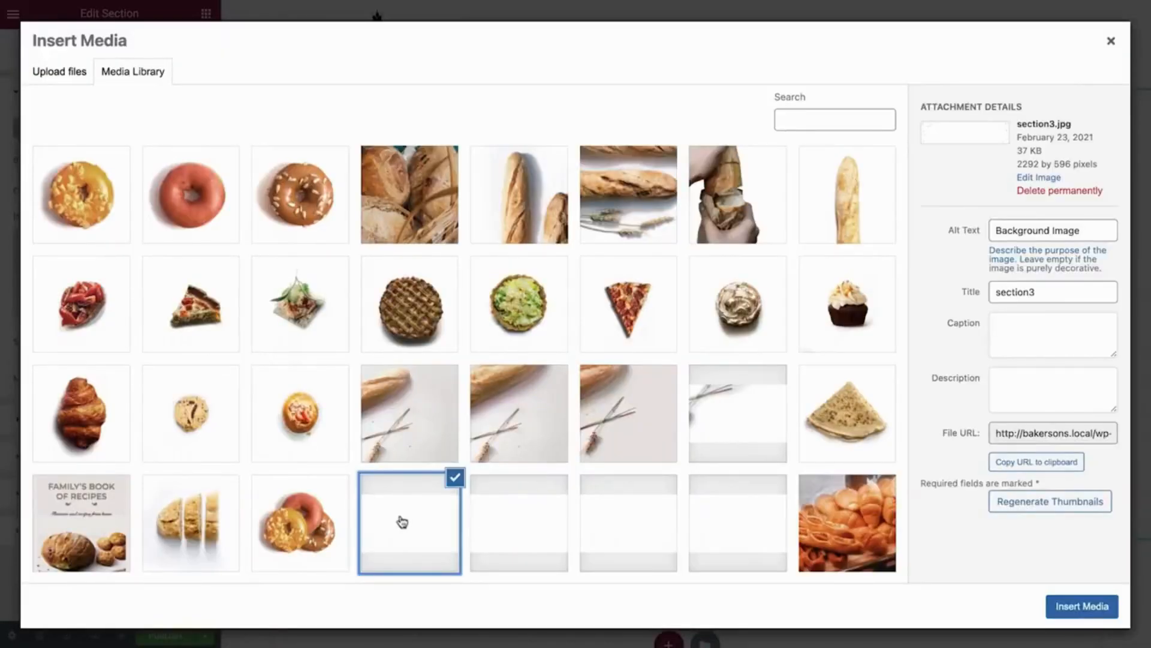
{"action": "left_click", "coordinate": [1083, 606]}
- Set the section's background image to No-repeat and its size to Contain
{"action": "left_click", "coordinate": [180, 395]}
{"action": "left_click", "coordinate": [198, 406]}
{"action": "left_click", "coordinate": [161, 426]}
{"action": "left_click", "coordinate": [161, 456]}
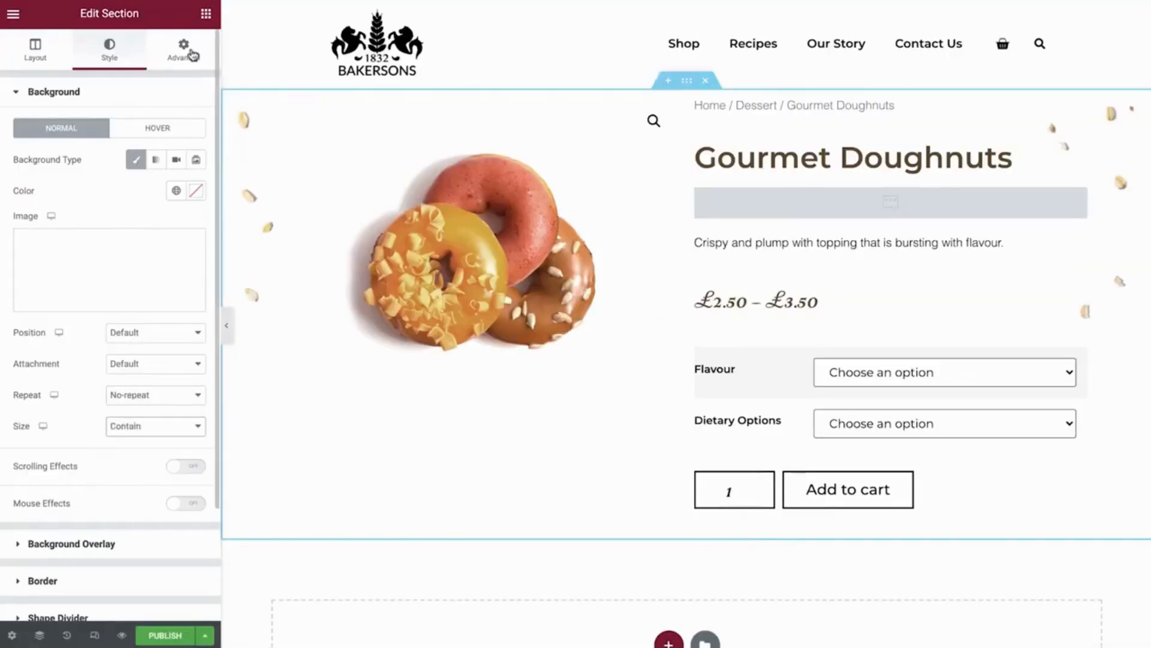
- Set the product section's top and bottom margins to 50 and its unlinked right and left padding to 10
{"action": "left_click", "coordinate": [187, 51]}
{"action": "left_click", "coordinate": [108, 145]}
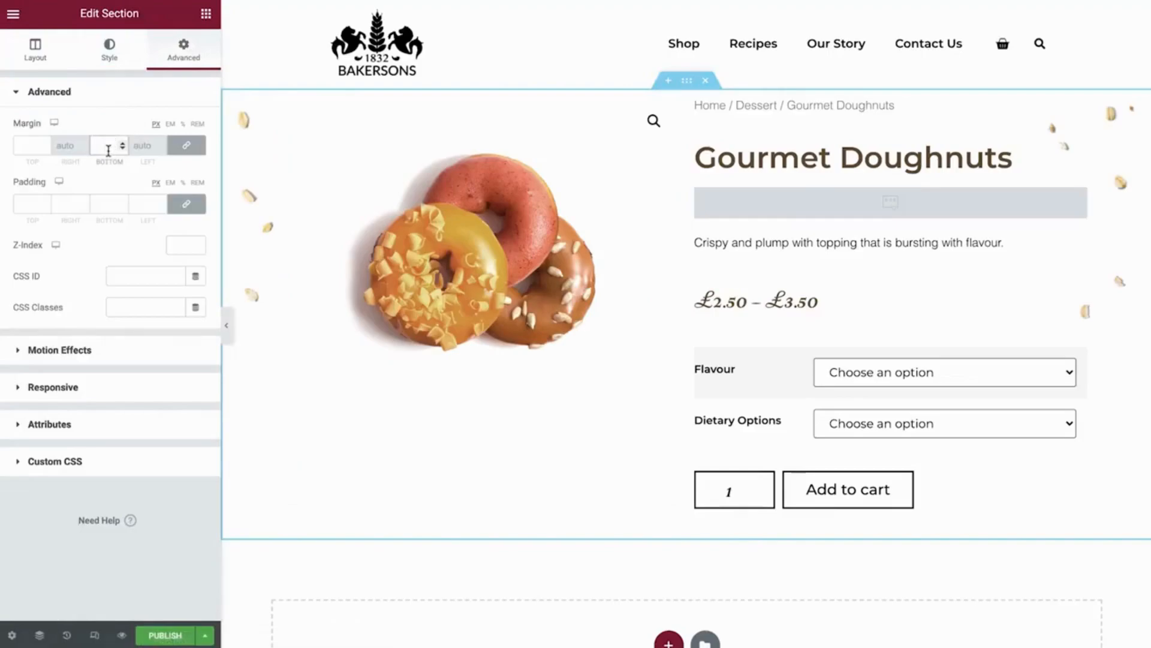
{"action": "type", "text": "50"}
{"action": "left_click", "coordinate": [186, 204]}
{"action": "left_click", "coordinate": [26, 205]}
{"action": "key", "text": "Tab"}
{"action": "type", "text": "10"}
{"action": "key", "text": "Tab"}
{"action": "key", "text": "Tab"}
{"action": "type", "text": "10"}
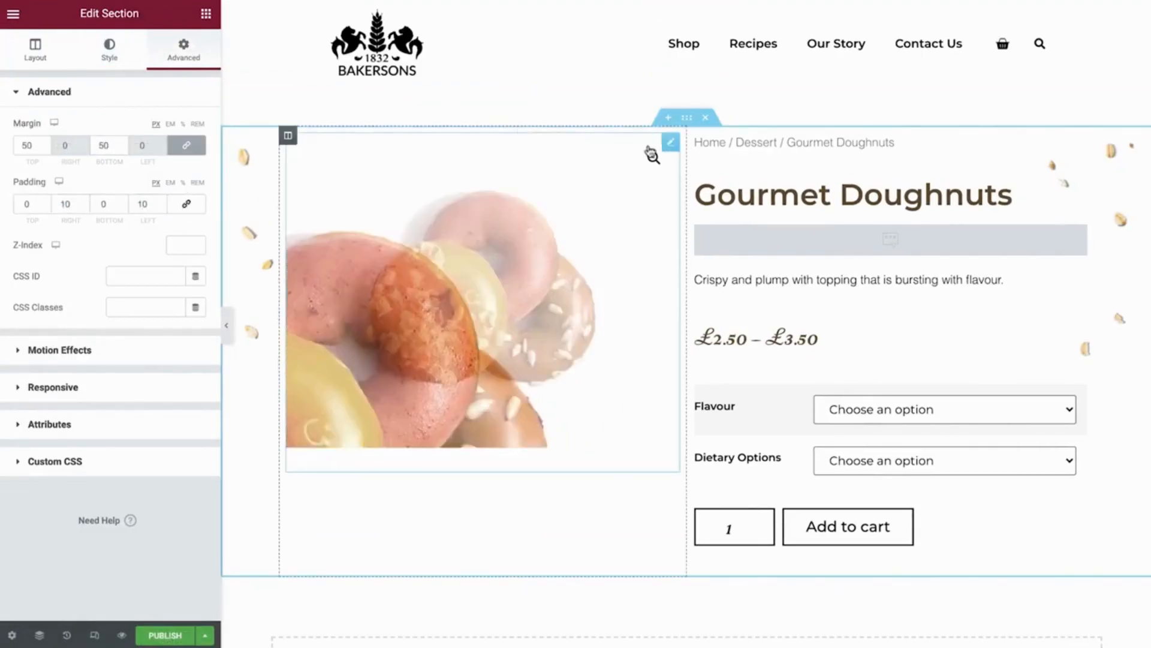
- Set the padding of the product details column to 70 on all sides
{"action": "left_click", "coordinate": [696, 135]}
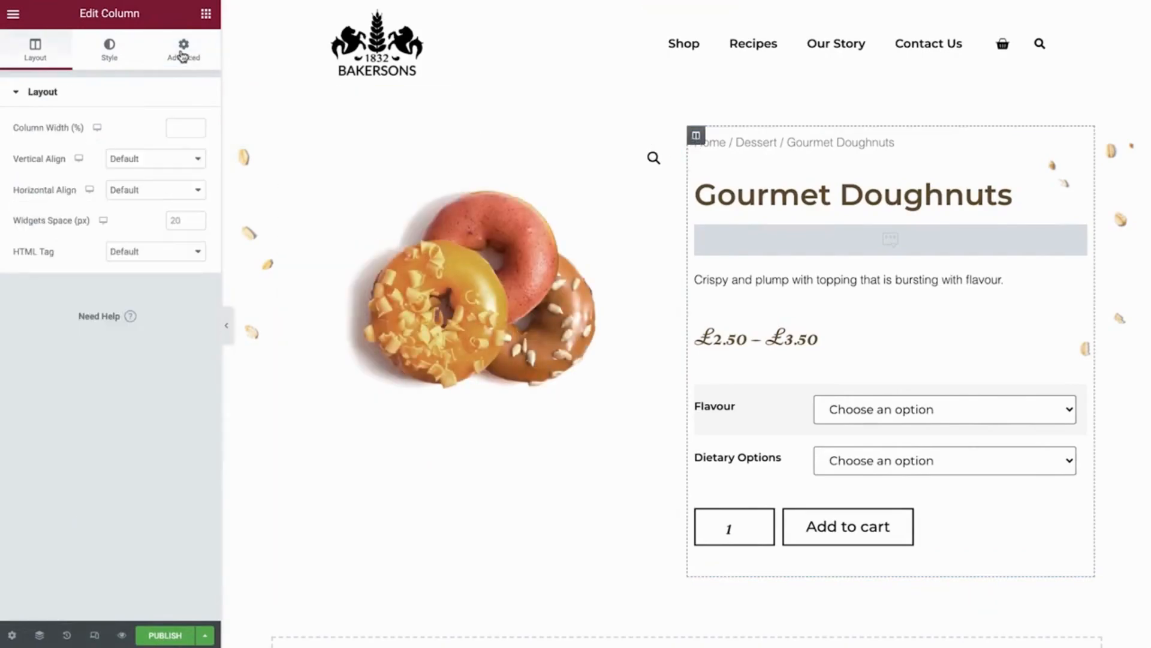
{"action": "left_click", "coordinate": [183, 56]}
{"action": "left_click", "coordinate": [105, 204]}
{"action": "type", "text": "7"}
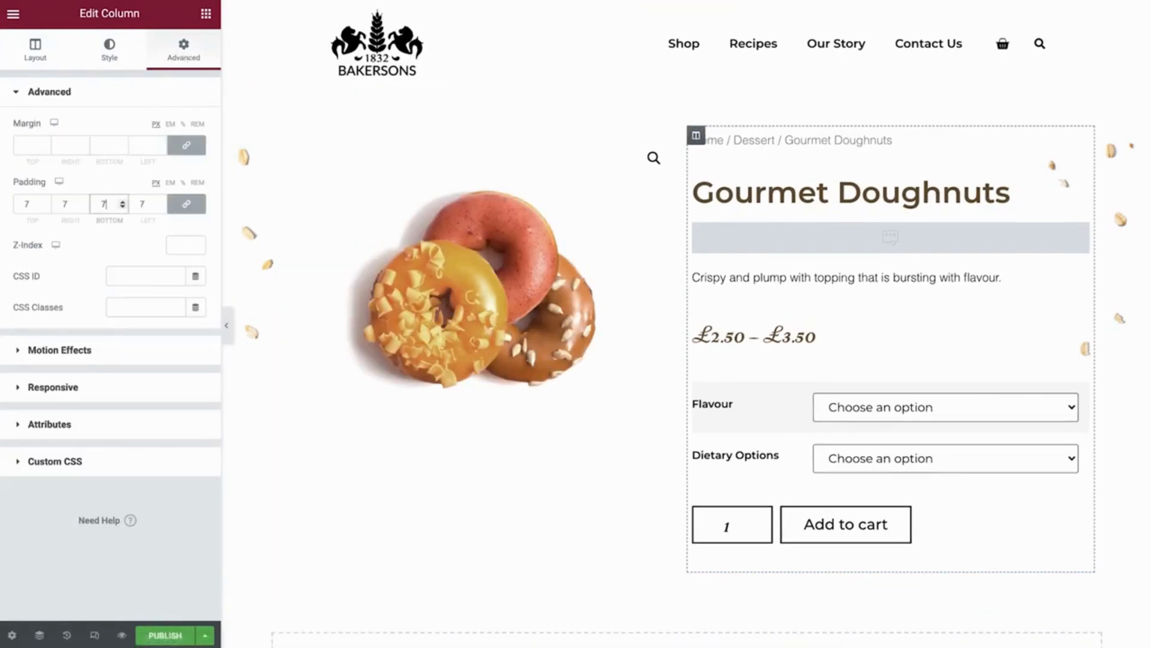
{"action": "type", "text": "0"}
- Switch the template's preview product to French Baguette
{"action": "left_click", "coordinate": [12, 635]}
{"action": "left_click", "coordinate": [117, 280]}
{"action": "left_click", "coordinate": [102, 172]}
{"action": "type", "text": "french"}
{"action": "left_click", "coordinate": [90, 216]}
{"action": "left_click", "coordinate": [134, 205]}
- Preview the French Baguette layout without the editing panel, trying the gallery thumbnails and a quantity of 5
{"action": "key", "text": "super+p"}
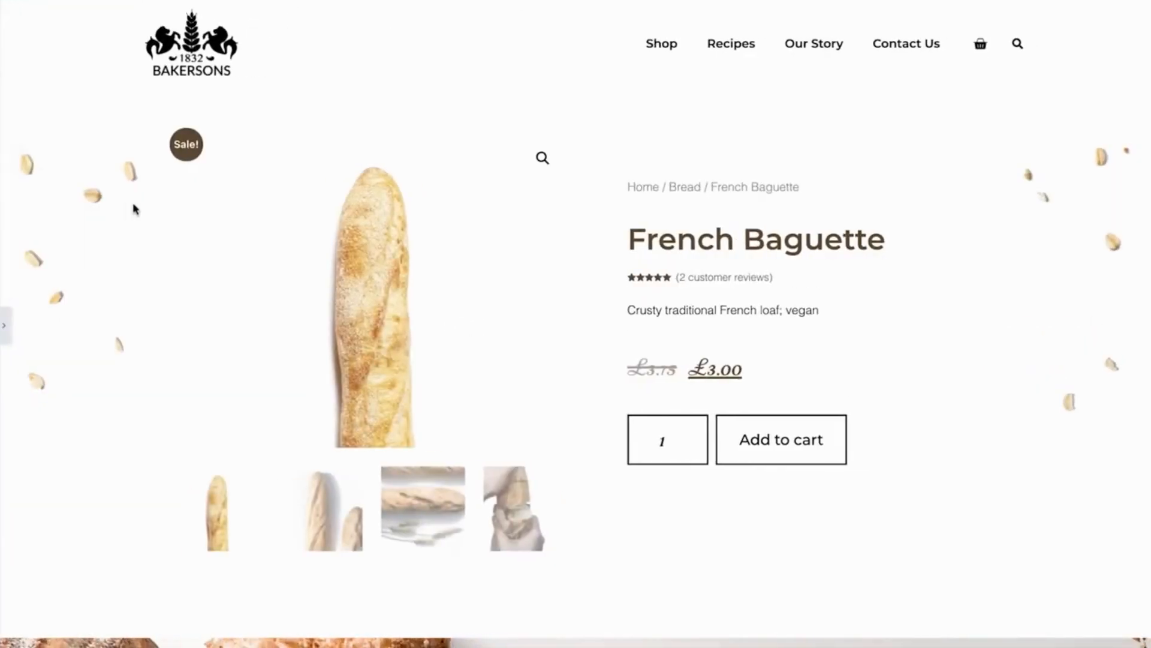
{"action": "left_click", "coordinate": [325, 474]}
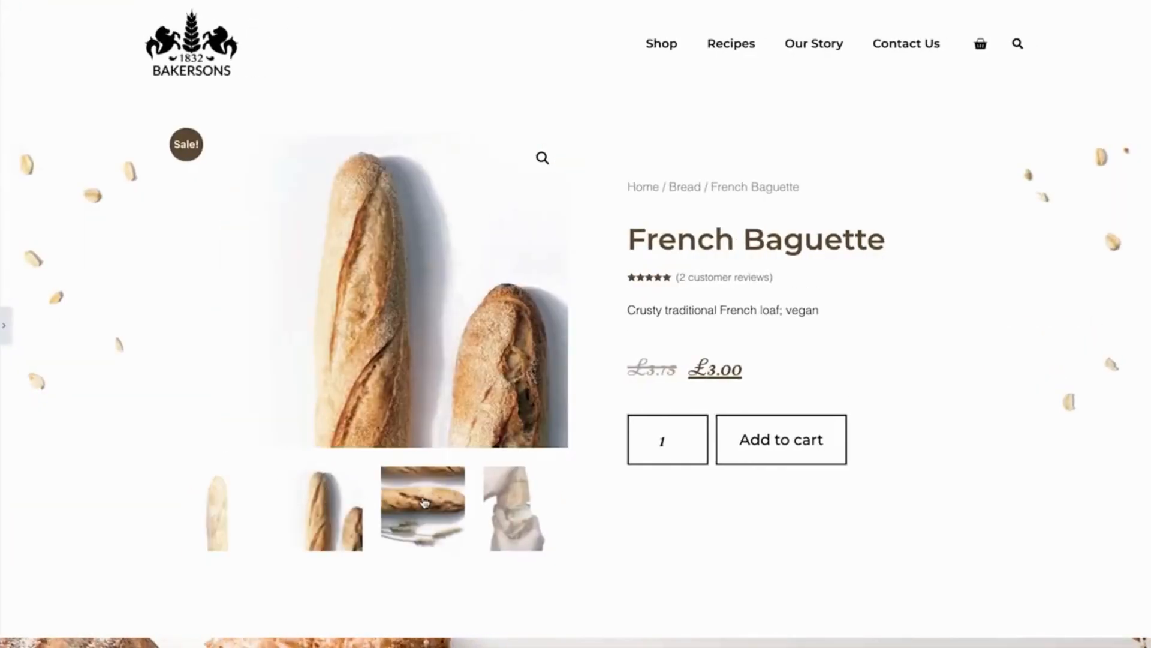
{"action": "left_click", "coordinate": [424, 503]}
{"action": "left_click", "coordinate": [700, 431]}
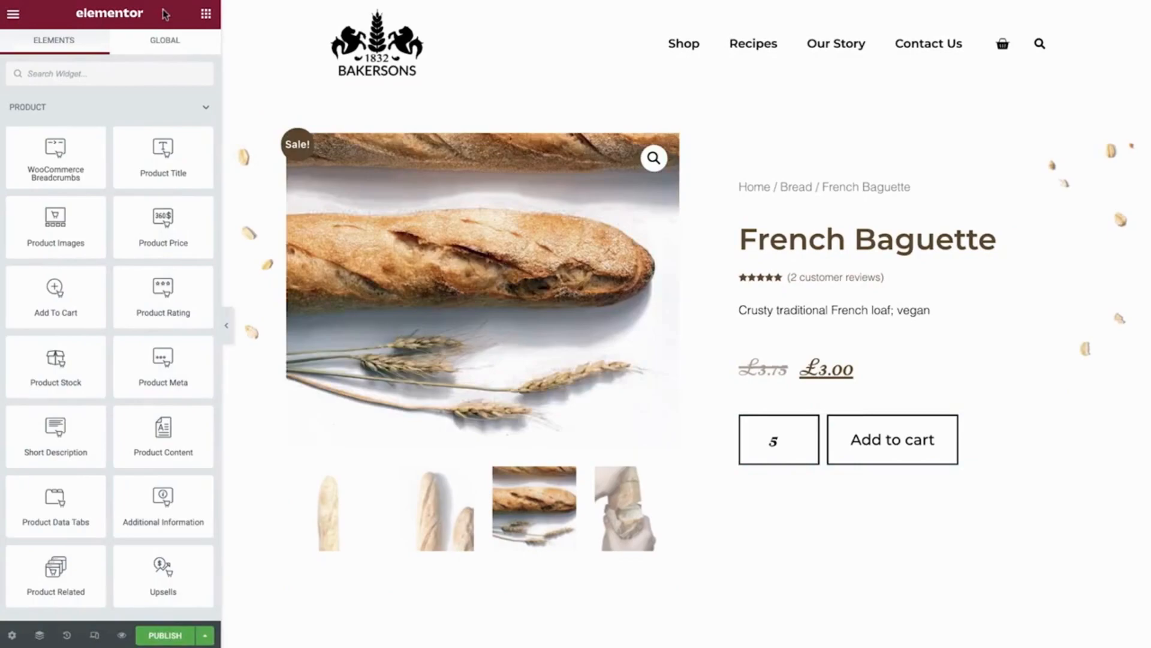
- Add a single-column section below the product section and place a Product Data Tabs widget in it
{"action": "scroll", "coordinate": [234, 98], "scroll_direction": "down", "scroll_amount": 8}
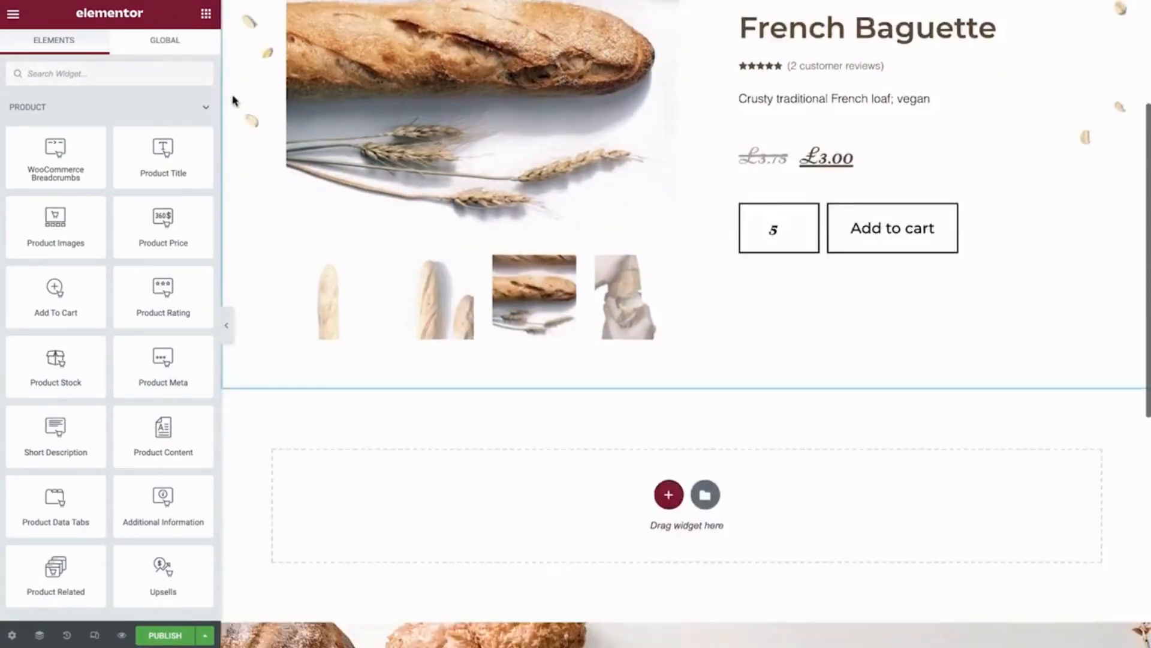
{"action": "left_click", "coordinate": [669, 220]}
{"action": "left_click", "coordinate": [568, 252]}
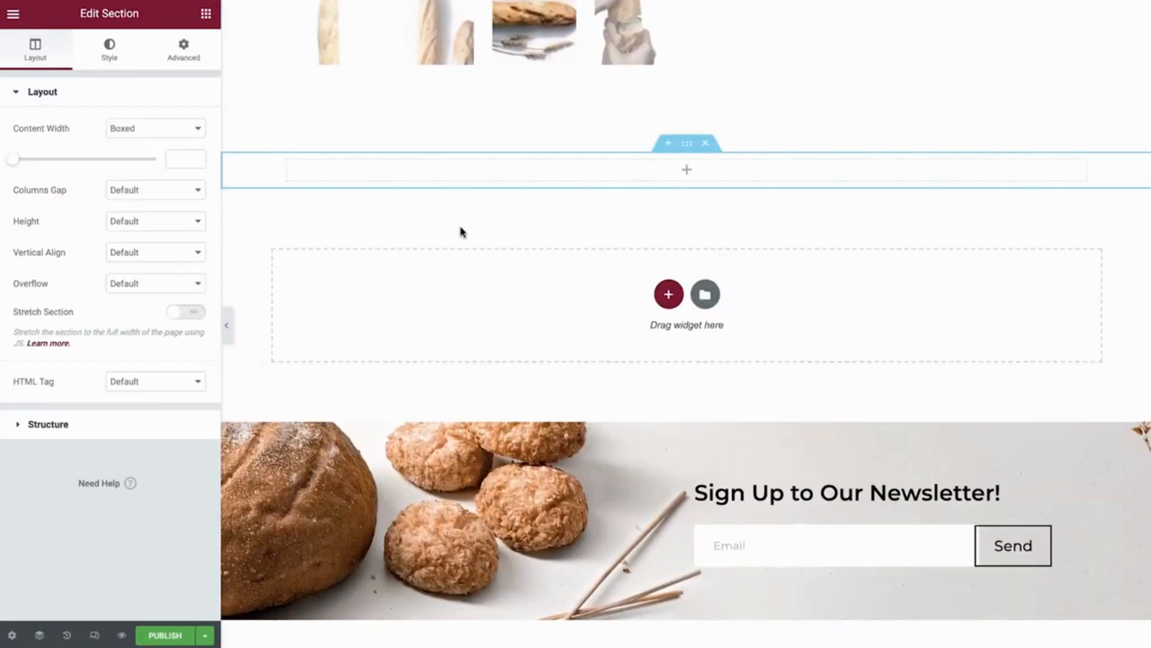
{"action": "left_click", "coordinate": [206, 14]}
{"action": "left_click_drag", "start_coordinate": [55, 504], "coordinate": [468, 176]}
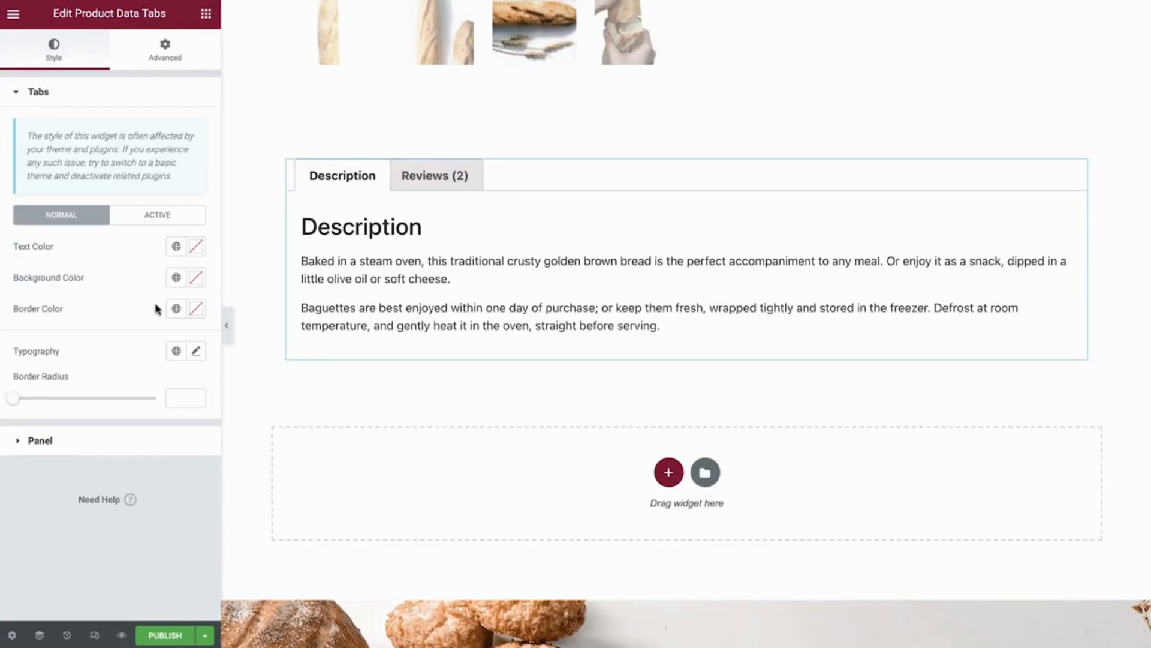
- Set the normal tab labels' typography to Montserrat, size 16 px, weight 500 and line height 1.9 em
{"action": "left_click", "coordinate": [151, 219]}
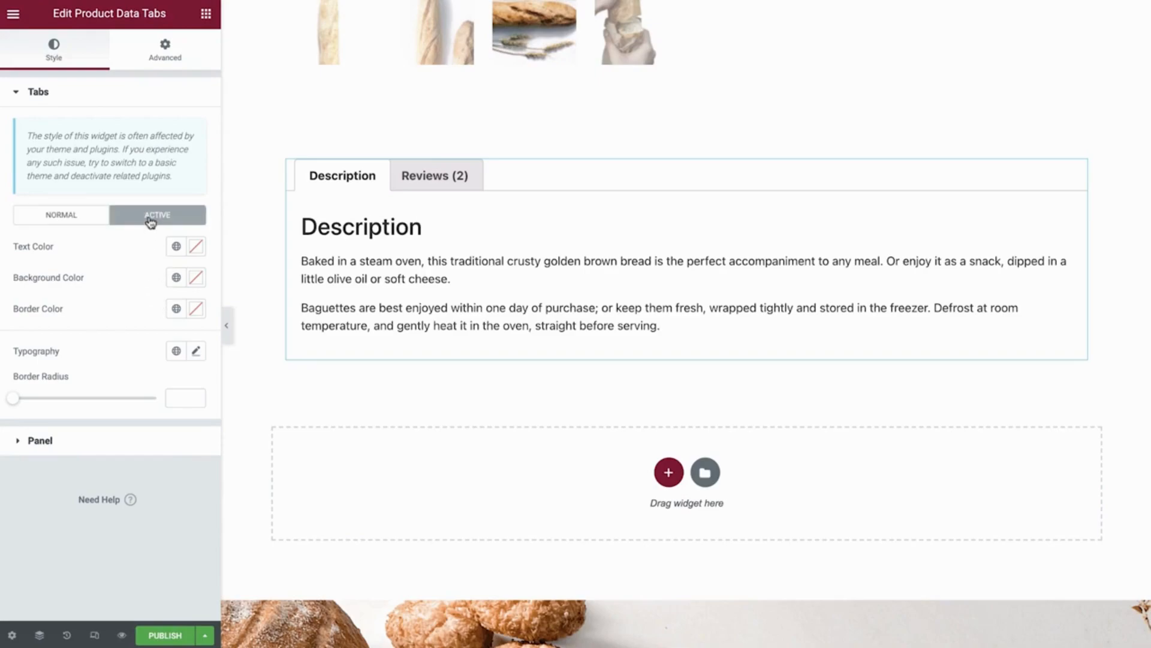
{"action": "left_click", "coordinate": [69, 220]}
{"action": "left_click", "coordinate": [175, 351]}
{"action": "left_click", "coordinate": [141, 462]}
{"action": "left_click", "coordinate": [195, 351]}
{"action": "scroll", "coordinate": [200, 362], "scroll_direction": "down", "scroll_amount": 2}
{"action": "left_click", "coordinate": [163, 379]}
{"action": "type", "text": "16"}
{"action": "left_click", "coordinate": [134, 414]}
{"action": "left_click", "coordinate": [133, 424]}
{"action": "left_click", "coordinate": [167, 553]}
{"action": "type", "text": "1.9"}
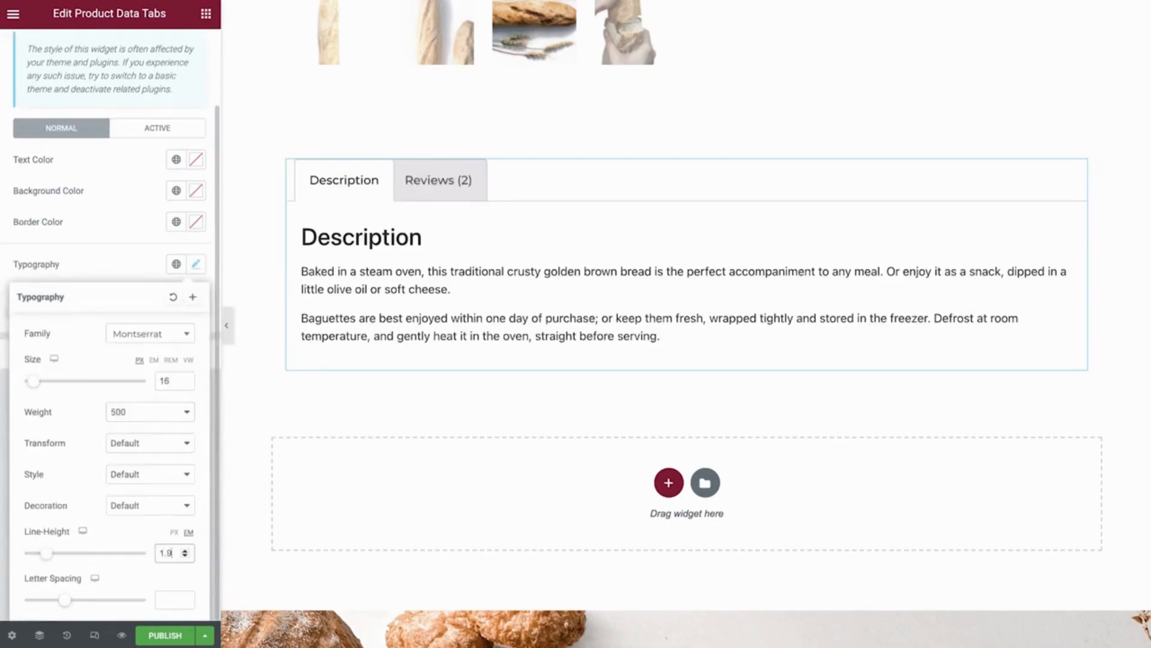
- Set the border radius of the data tabs to 0
{"action": "left_click", "coordinate": [146, 270]}
{"action": "left_click_drag", "start_coordinate": [14, 312], "coordinate": [65, 312]}
{"action": "double_click", "coordinate": [182, 400]}
{"action": "type", "text": "0"}
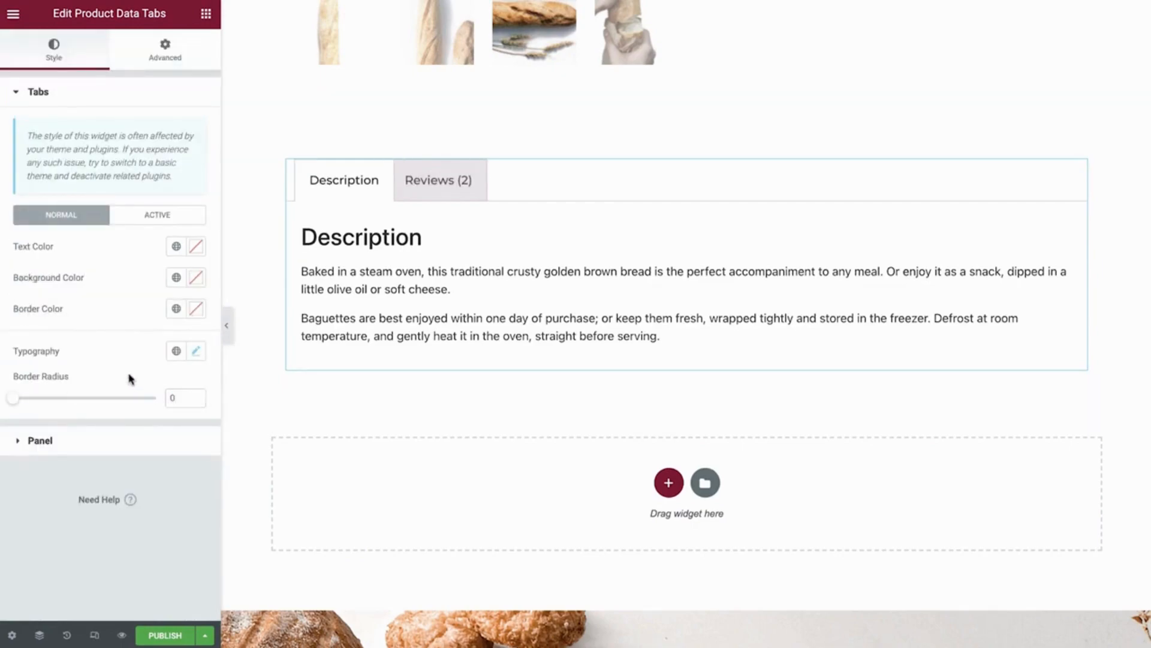
- Set the data tabs panel's text color to global Secondary
{"action": "left_click", "coordinate": [111, 440]}
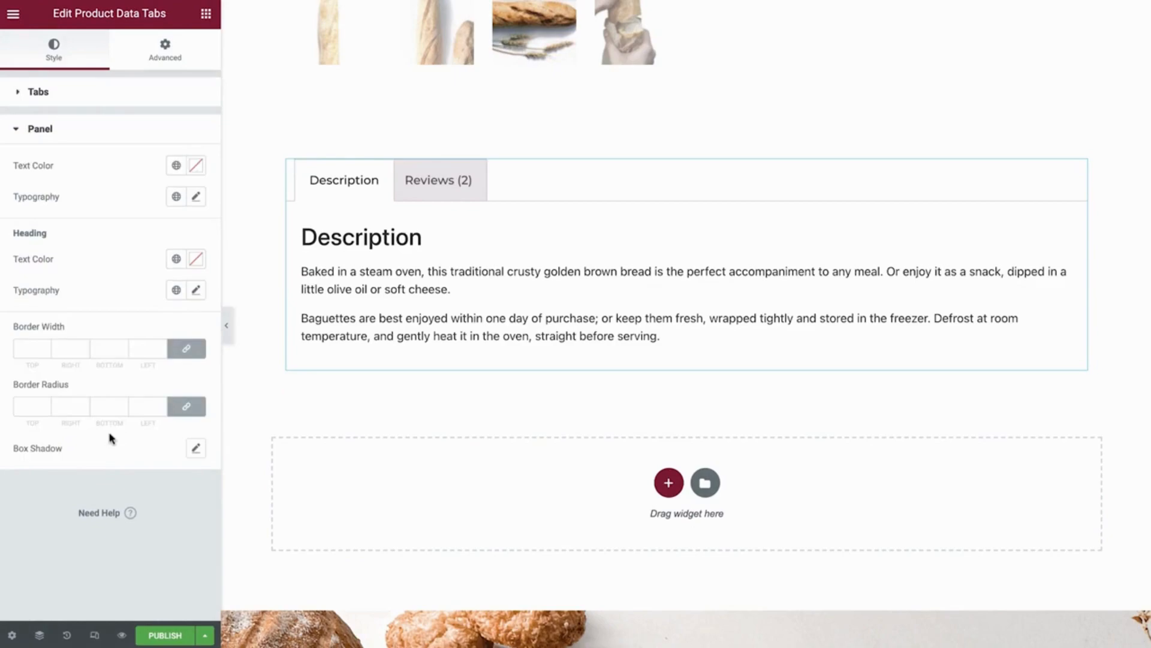
{"action": "left_click", "coordinate": [176, 165]}
{"action": "left_click", "coordinate": [142, 259]}
- Set the panel text's typography to Montserrat, size 16 px, weight 500 and line height 1.9 em
{"action": "left_click", "coordinate": [176, 196]}
{"action": "left_click", "coordinate": [142, 267]}
{"action": "left_click", "coordinate": [196, 202]}
{"action": "left_click", "coordinate": [170, 313]}
{"action": "type", "text": "16"}
{"action": "left_click", "coordinate": [152, 345]}
{"action": "left_click", "coordinate": [154, 361]}
{"action": "left_click", "coordinate": [171, 483]}
{"action": "type", "text": "1.9"}
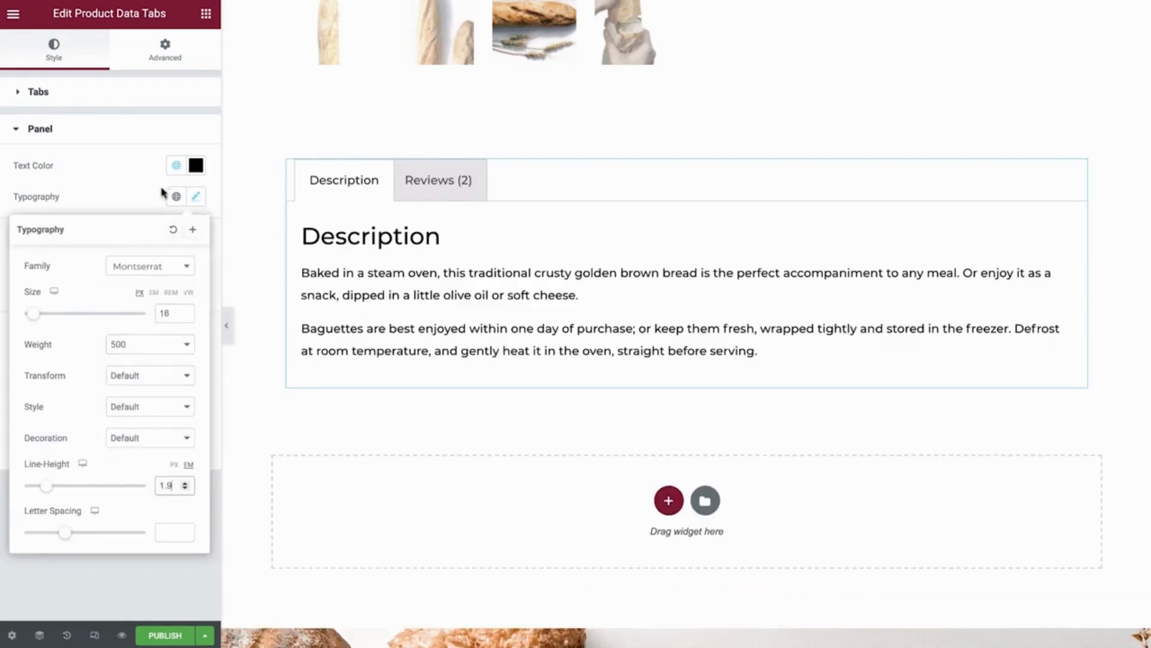
{"action": "left_click", "coordinate": [162, 195]}
- Set the panel heading's text color to global Secondary and apply the global Secondary font to it
{"action": "left_click", "coordinate": [176, 259]}
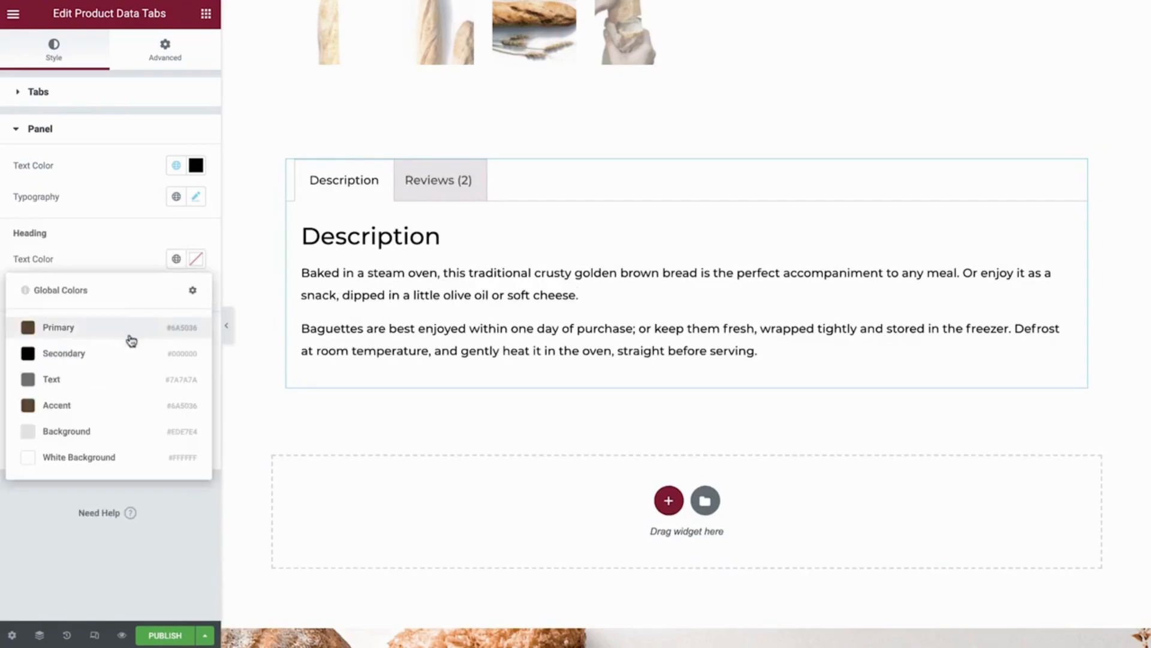
{"action": "left_click", "coordinate": [121, 353]}
{"action": "left_click", "coordinate": [176, 290]}
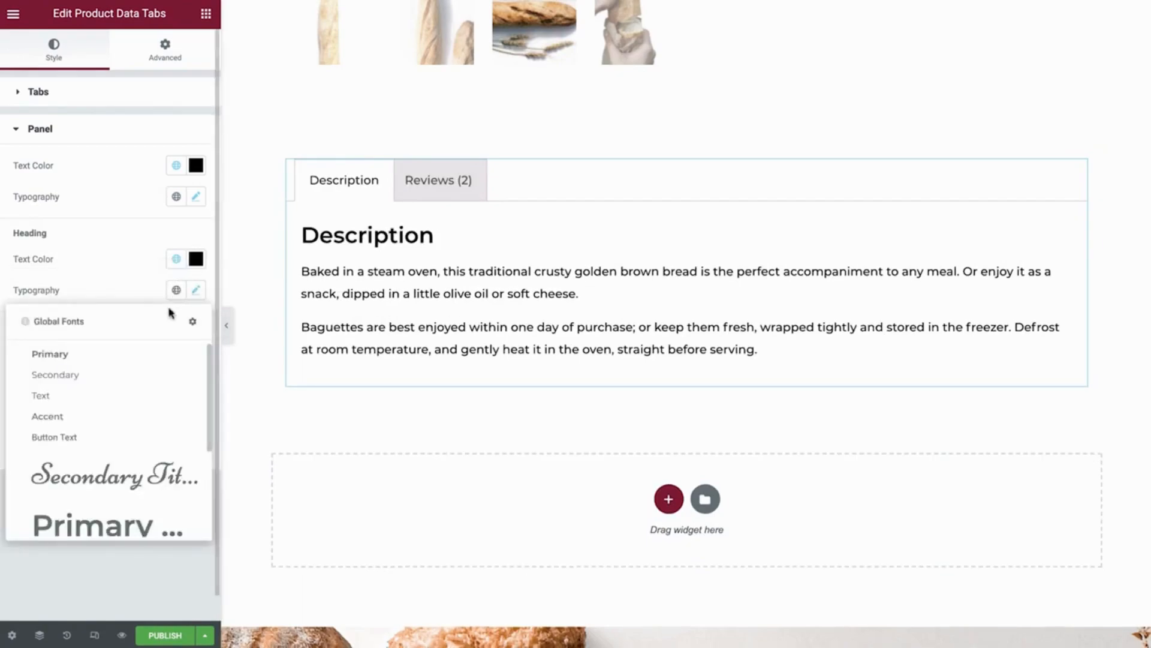
{"action": "left_click", "coordinate": [139, 375]}
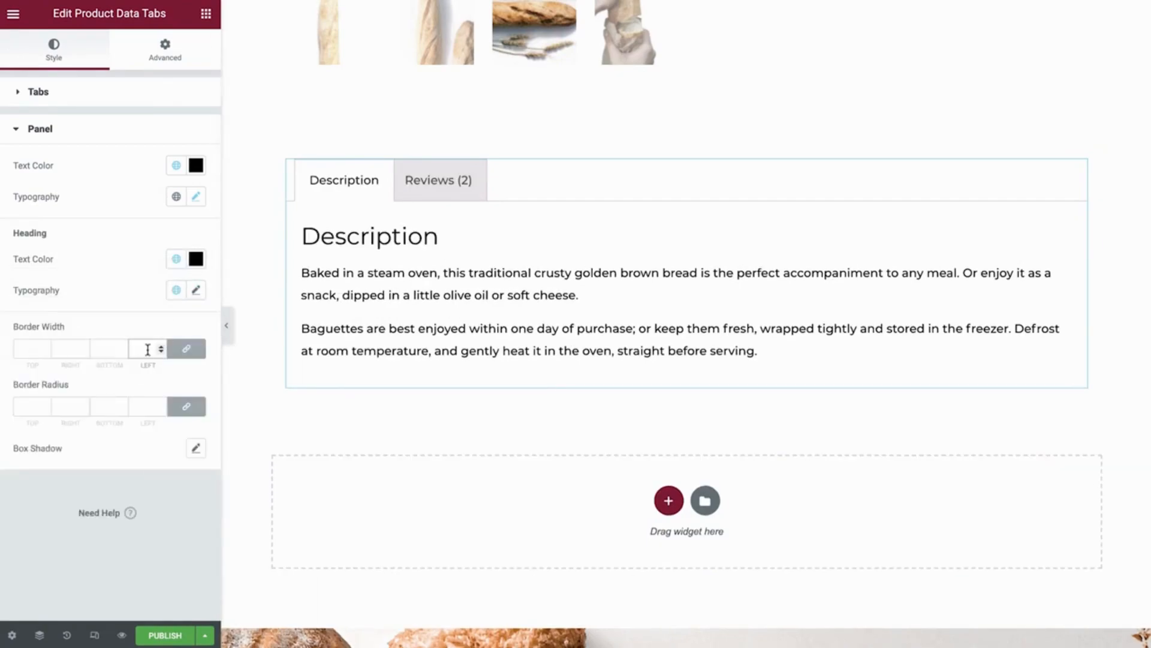
{"action": "left_click", "coordinate": [145, 406]}
{"action": "left_click", "coordinate": [195, 450]}
{"action": "left_click", "coordinate": [179, 453]}
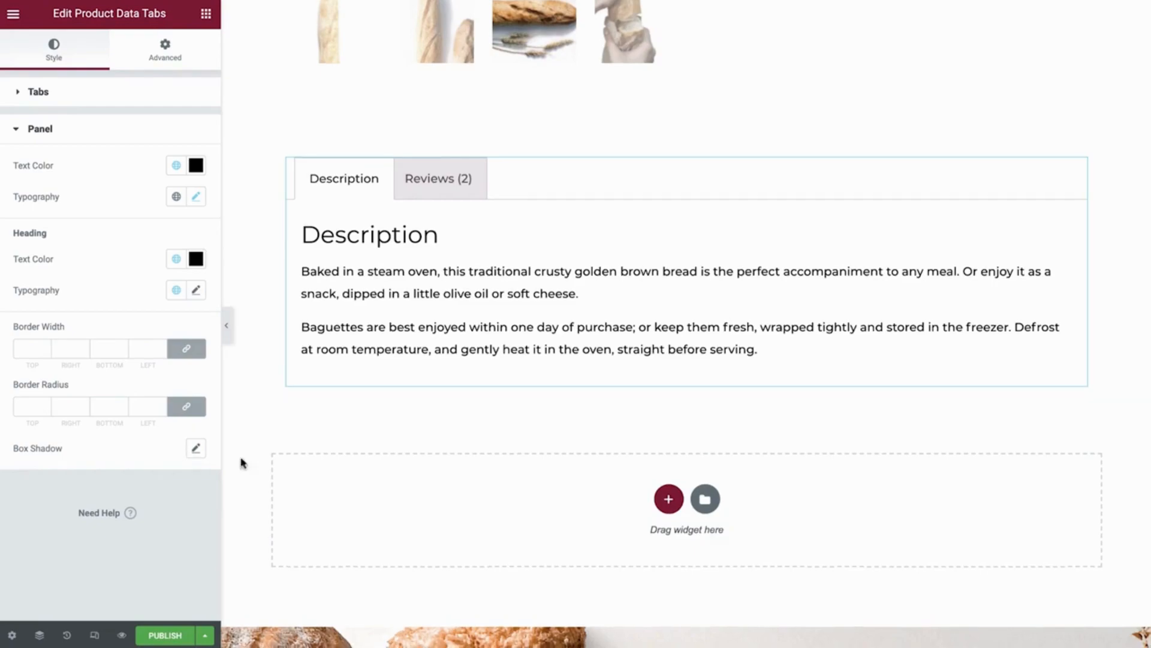
- Add a single-column section below the data tabs with 10% right, bottom and left padding and 0 top padding
{"action": "left_click", "coordinate": [669, 500]}
{"action": "left_click", "coordinate": [486, 535]}
{"action": "left_click", "coordinate": [183, 54]}
{"action": "left_click", "coordinate": [183, 183]}
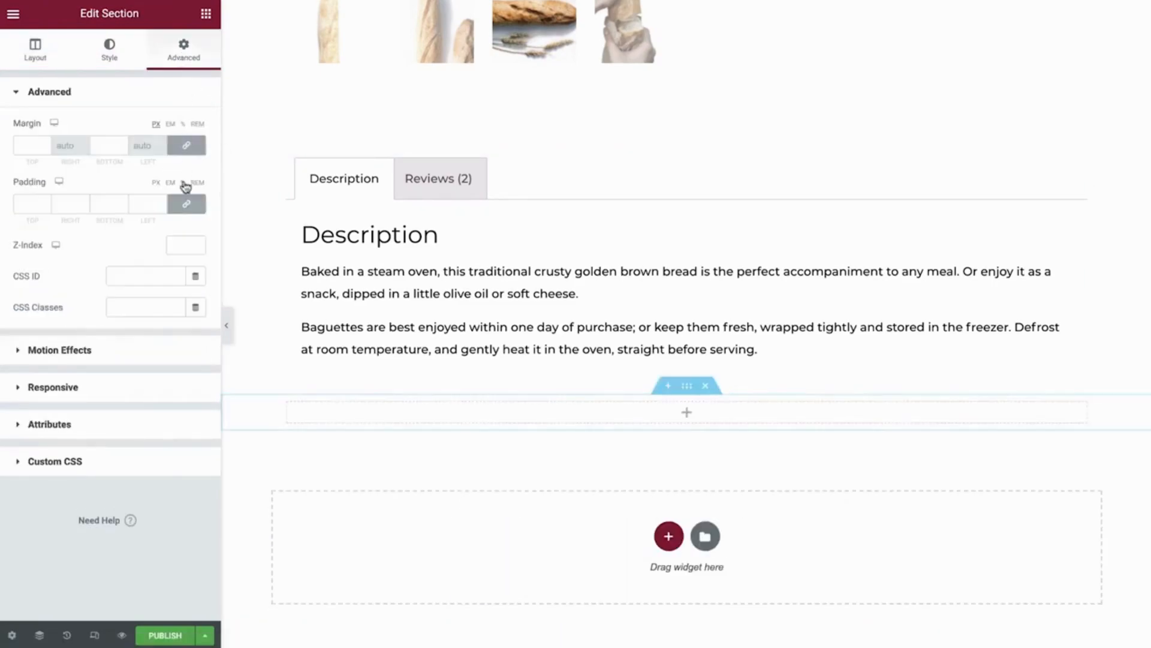
{"action": "left_click", "coordinate": [145, 205]}
{"action": "type", "text": "10"}
{"action": "left_click", "coordinate": [187, 204]}
{"action": "double_click", "coordinate": [27, 204]}
{"action": "type", "text": "0"}
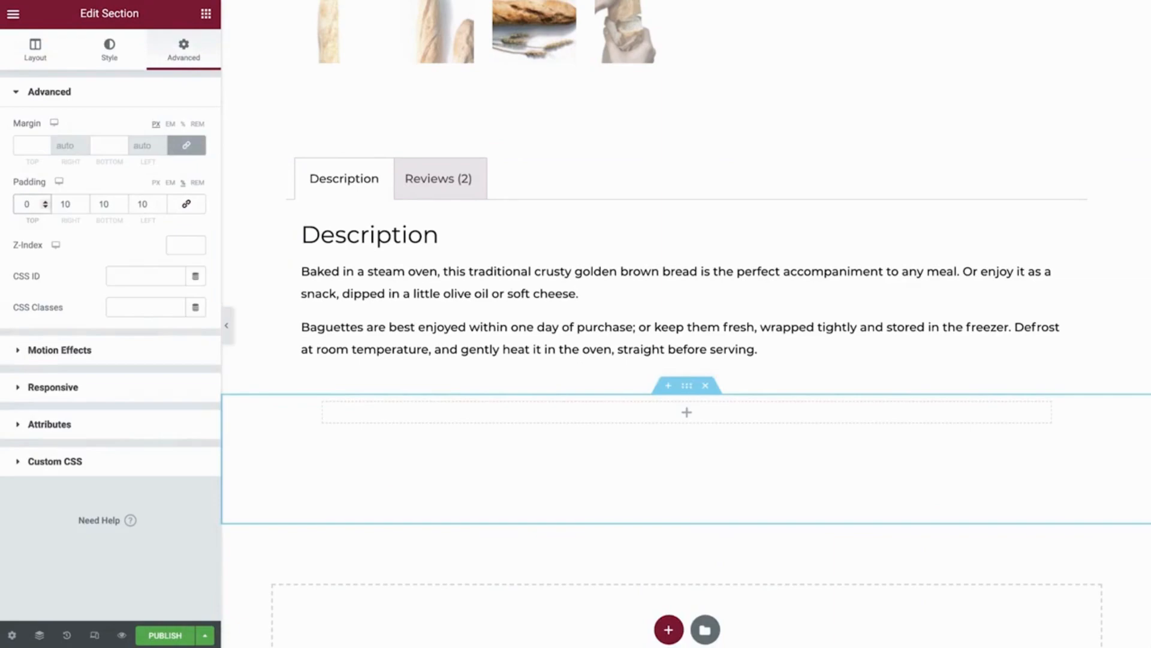
- Place a Product Related widget in the new section below the data tabs
{"action": "left_click", "coordinate": [206, 14]}
{"action": "left_click_drag", "start_coordinate": [55, 570], "coordinate": [331, 436]}
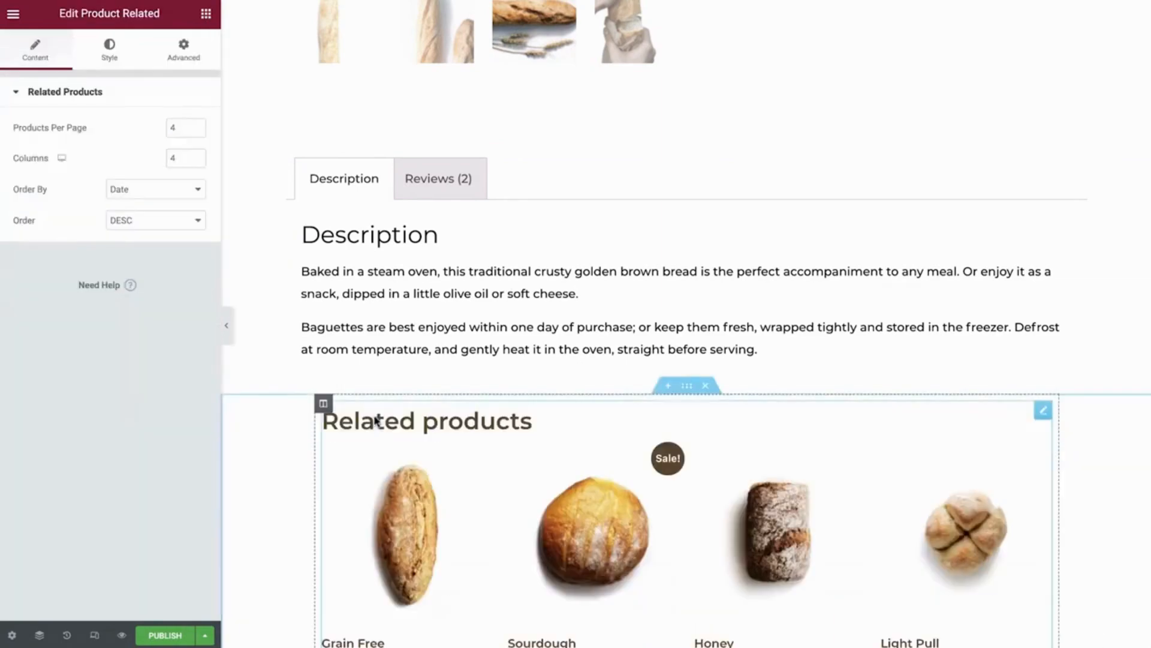
{"action": "scroll", "coordinate": [260, 504], "scroll_direction": "down", "scroll_amount": 5}
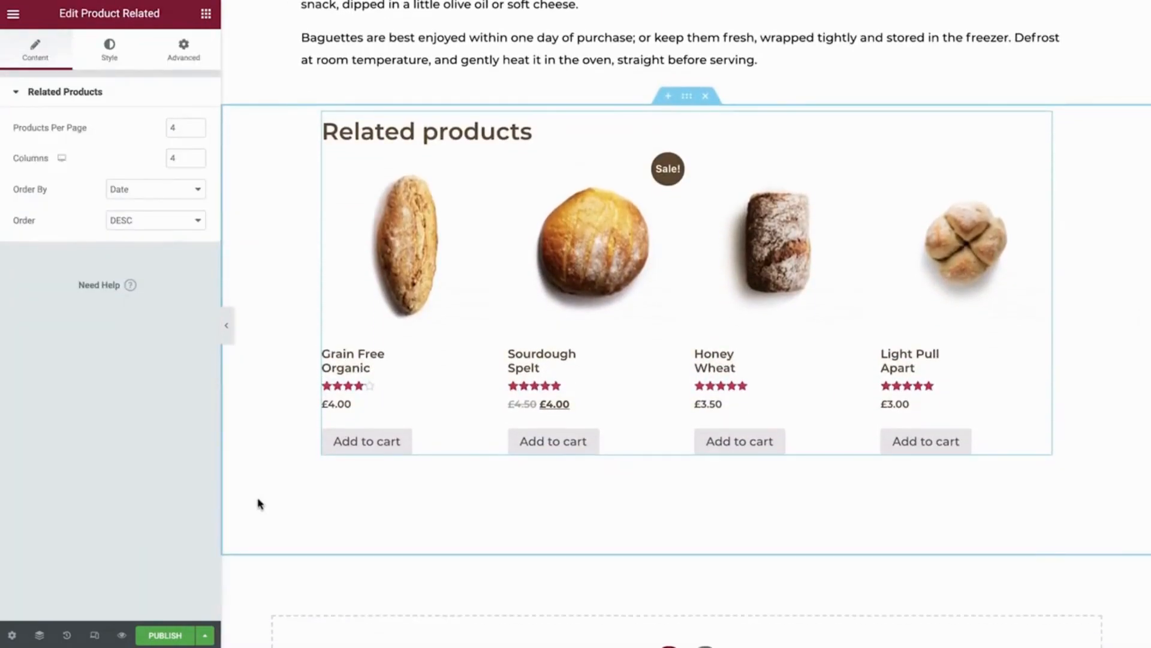
- Try showing the related products with three per page and in three columns
{"action": "left_click", "coordinate": [196, 132]}
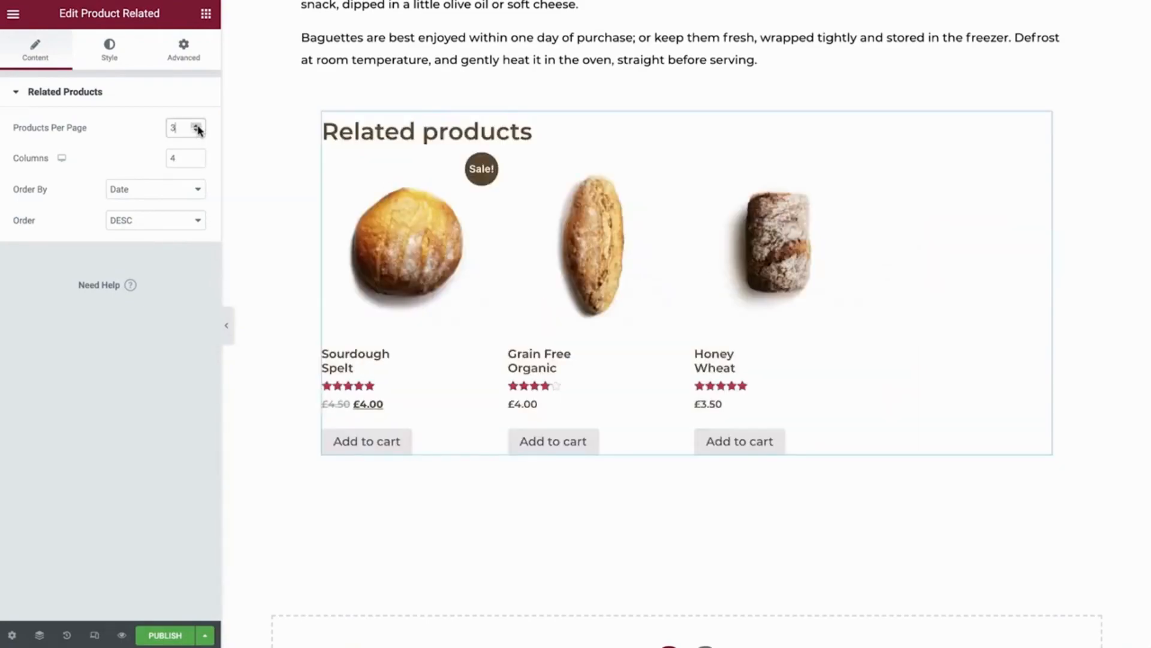
{"action": "left_click", "coordinate": [197, 125]}
{"action": "left_click", "coordinate": [195, 161]}
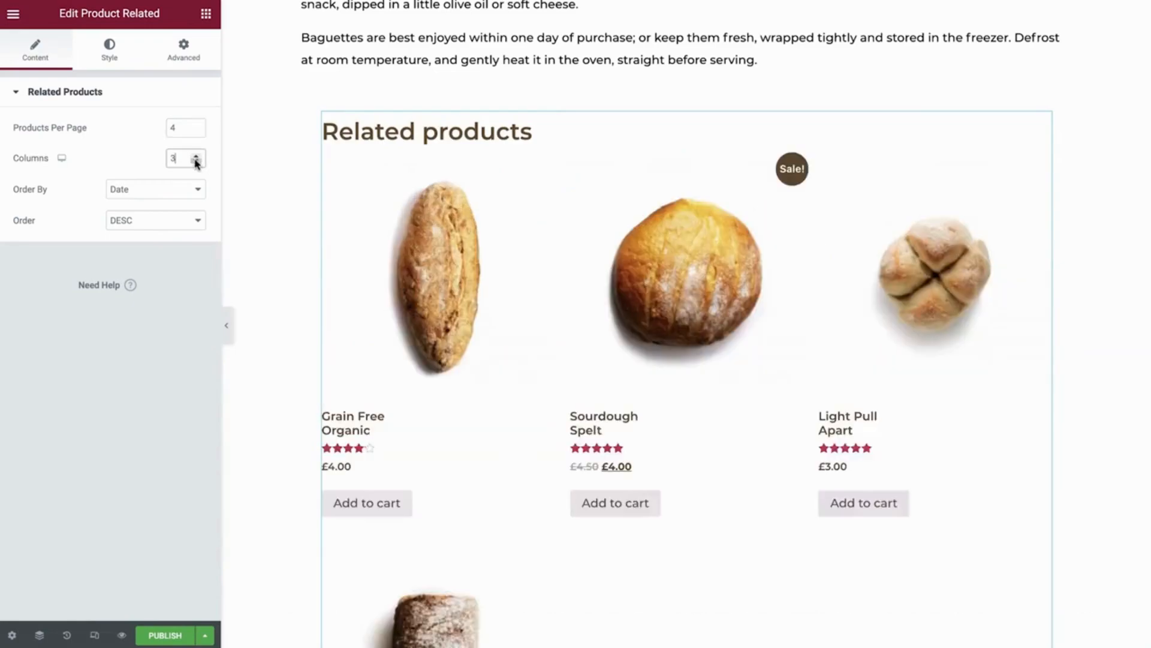
{"action": "left_click", "coordinate": [194, 190]}
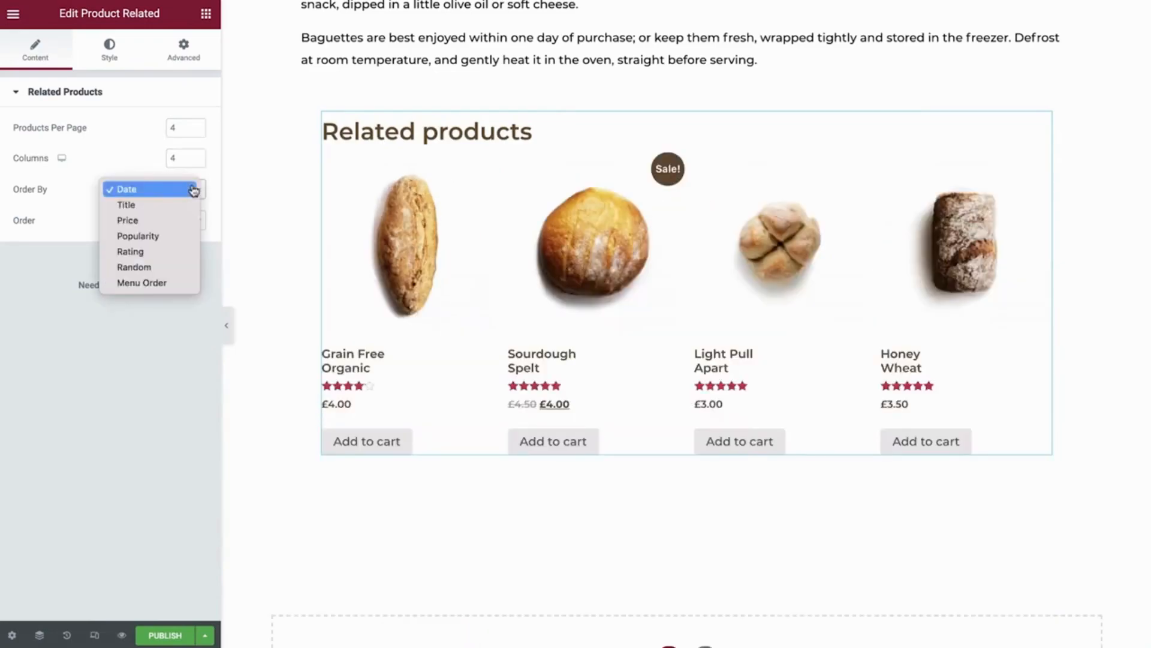
{"action": "left_click", "coordinate": [194, 189]}
{"action": "left_click", "coordinate": [195, 222]}
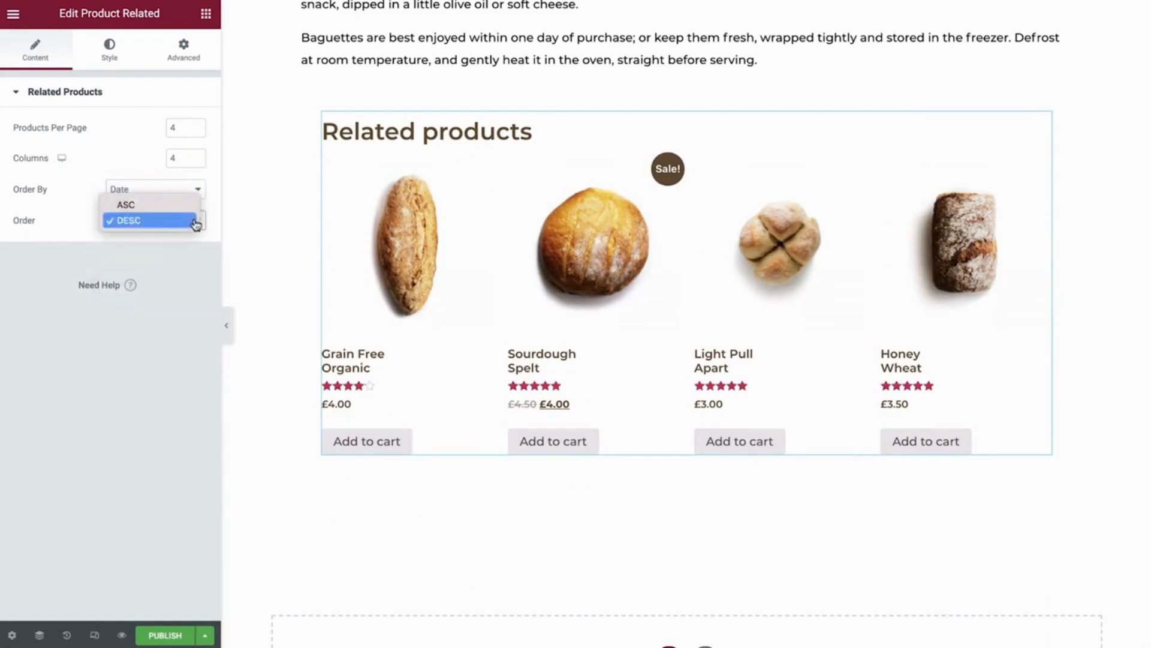
{"action": "left_click", "coordinate": [195, 221]}
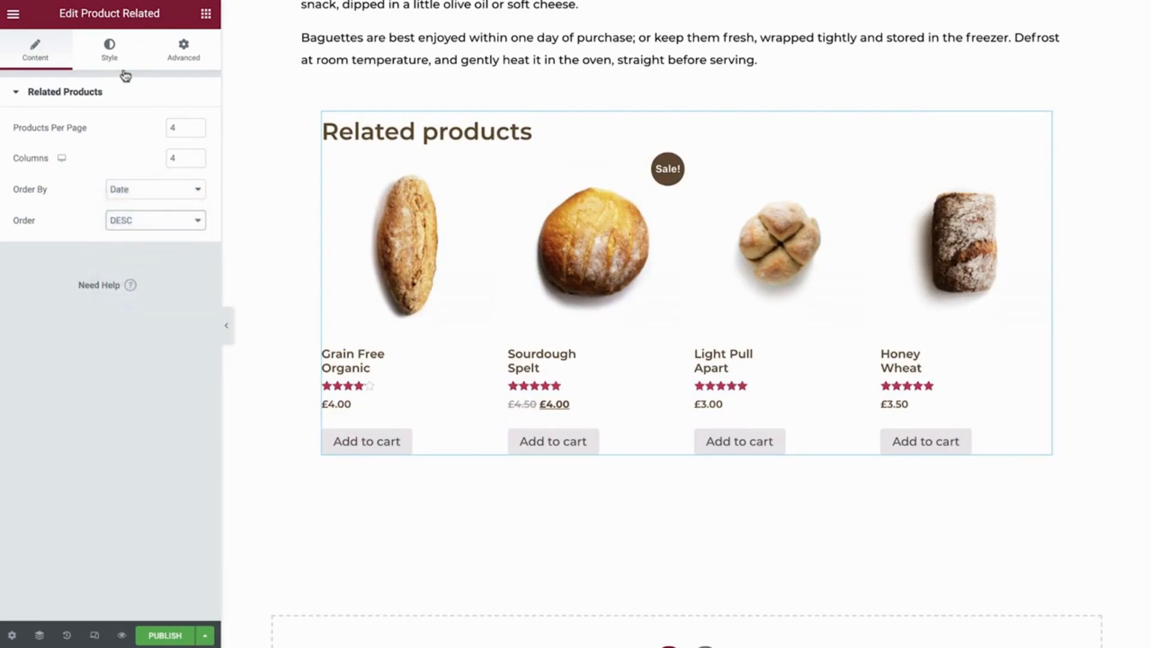
- Style the related products with a columns gap of 20, a rows gap of 40 and center alignment
{"action": "left_click", "coordinate": [114, 58]}
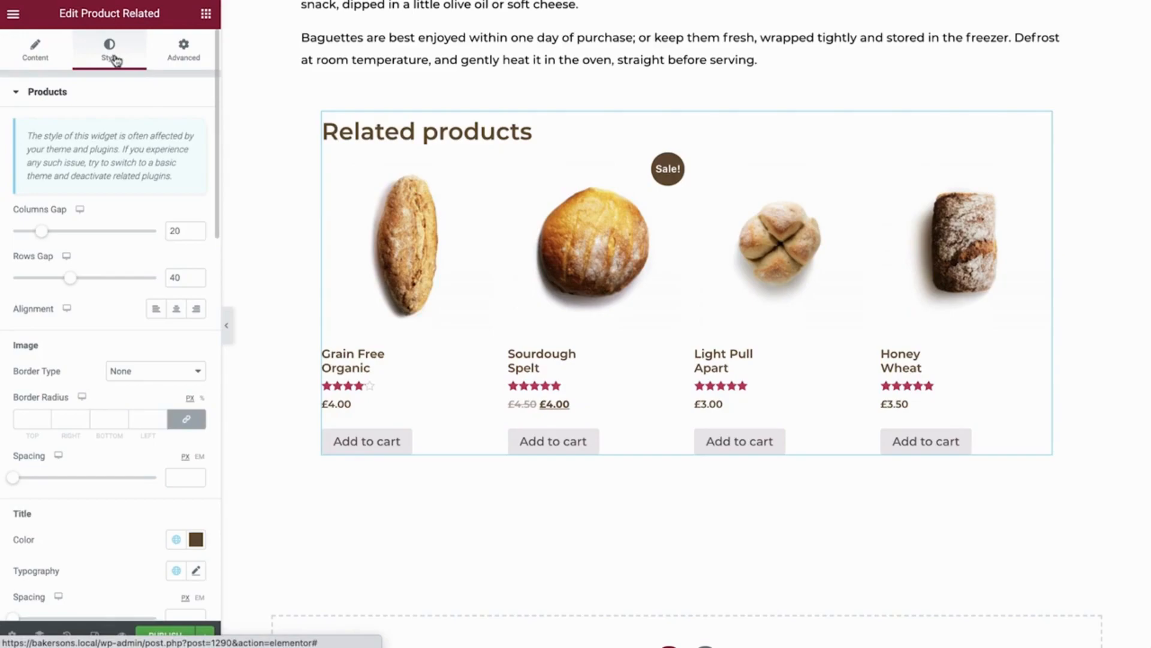
{"action": "left_click_drag", "start_coordinate": [42, 231], "coordinate": [164, 239]}
{"action": "type", "text": "20"}
{"action": "left_click", "coordinate": [72, 280]}
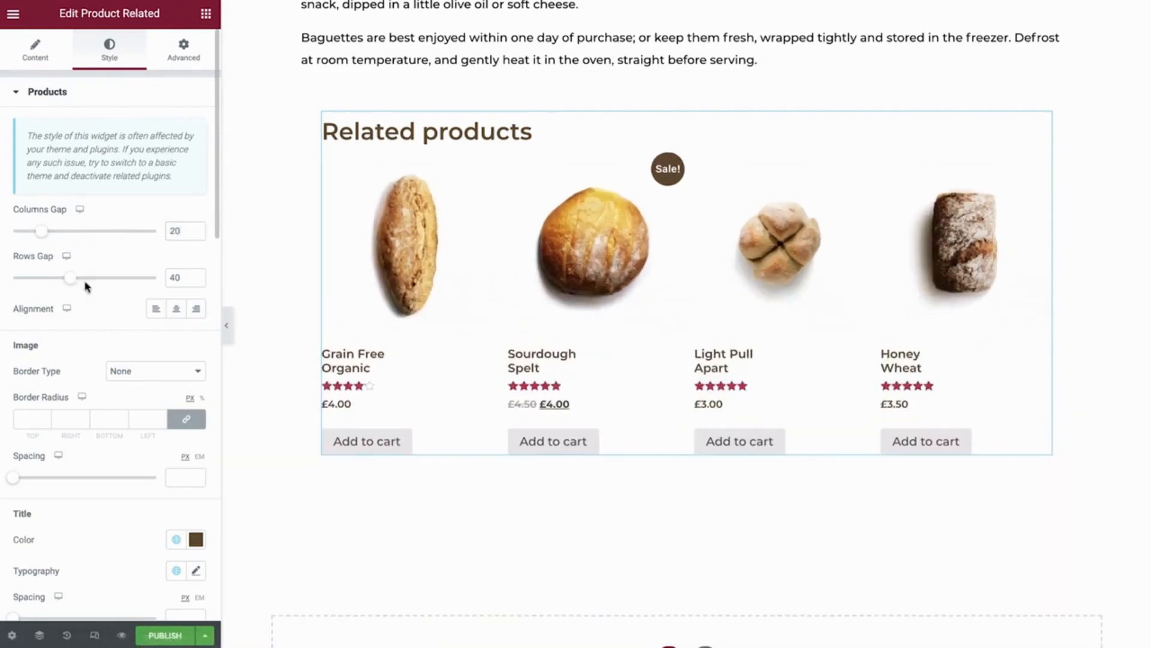
{"action": "left_click", "coordinate": [177, 310]}
{"action": "left_click", "coordinate": [197, 310]}
{"action": "left_click", "coordinate": [179, 311]}
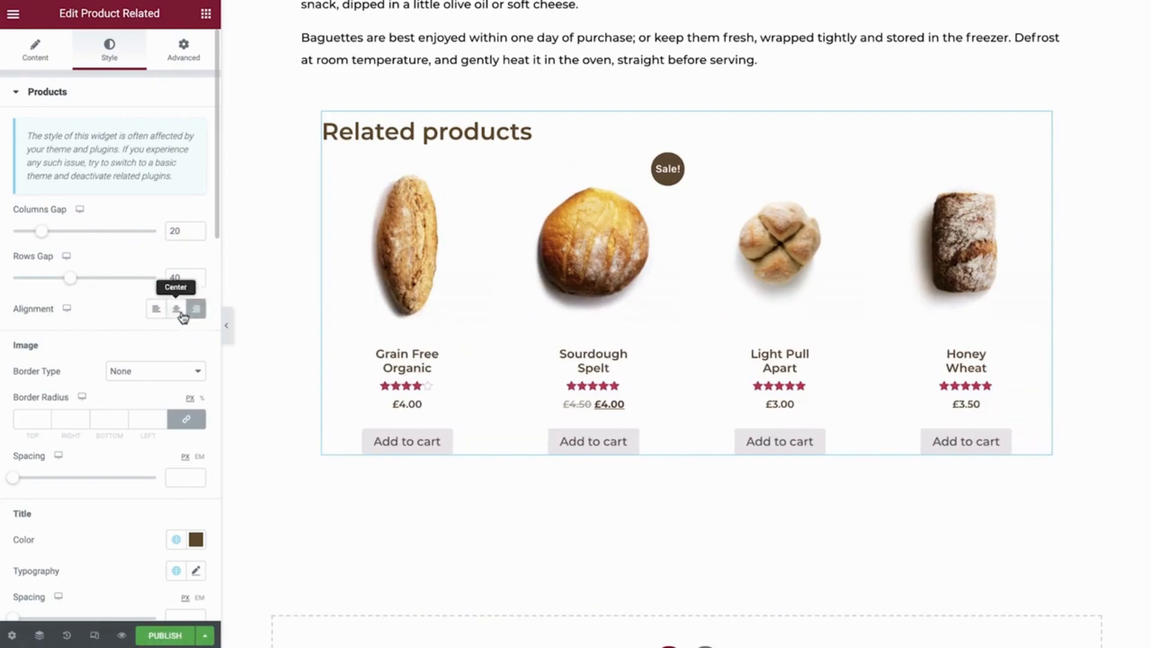
- Try a solid border type on the related product images
{"action": "left_click", "coordinate": [156, 371]}
{"action": "left_click", "coordinate": [150, 387]}
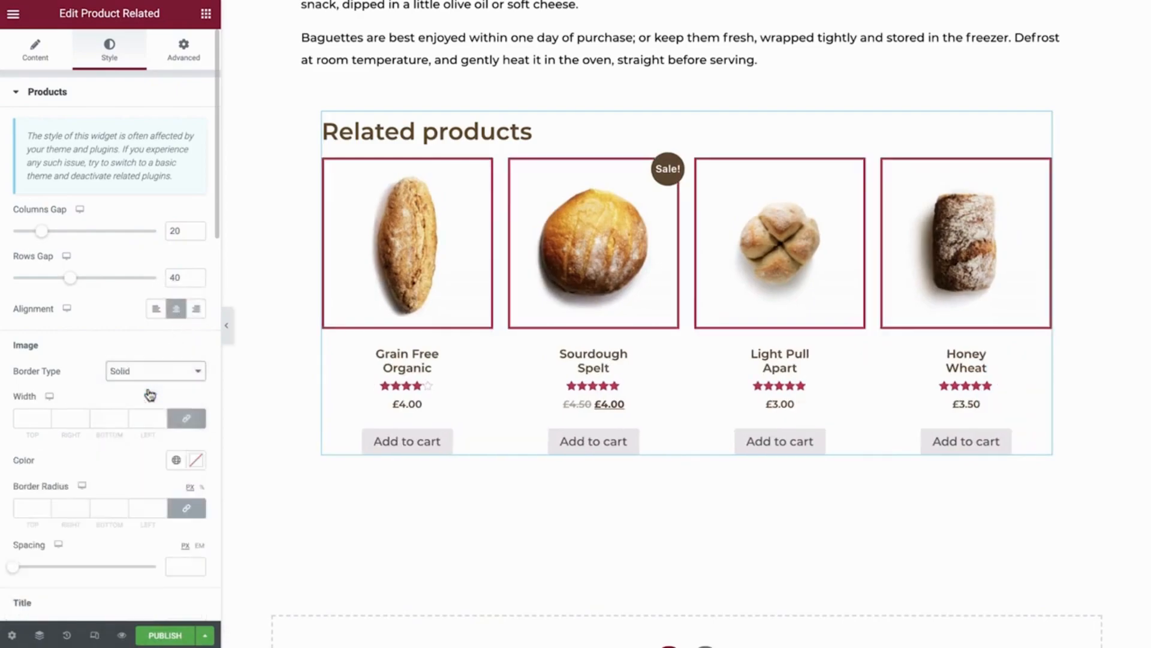
{"action": "left_click", "coordinate": [148, 370]}
{"action": "left_click", "coordinate": [147, 355]}
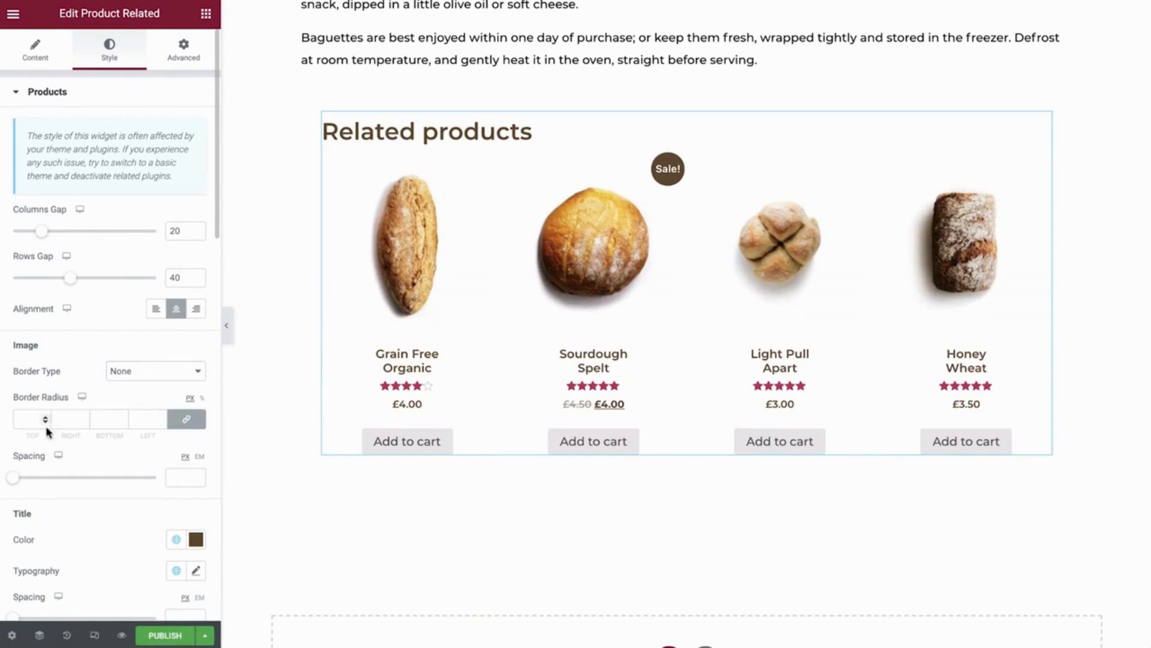
- Set the image spacing of the related products to 0
{"action": "left_click_drag", "start_coordinate": [12, 477], "coordinate": [42, 478]}
{"action": "double_click", "coordinate": [171, 478]}
{"action": "type", "text": "0"}
{"action": "left_click", "coordinate": [105, 532]}
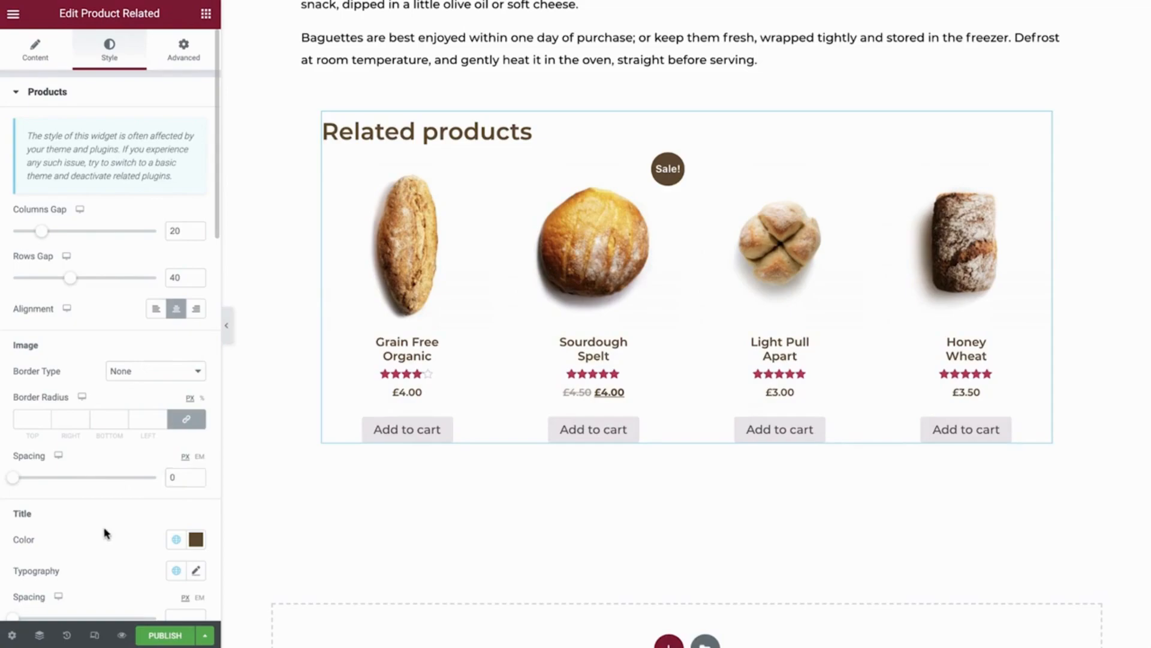
- Style the related product titles with the Secondary global color, a font size of 25 and 0 spacing
{"action": "scroll", "coordinate": [105, 533], "scroll_direction": "down", "scroll_amount": 5}
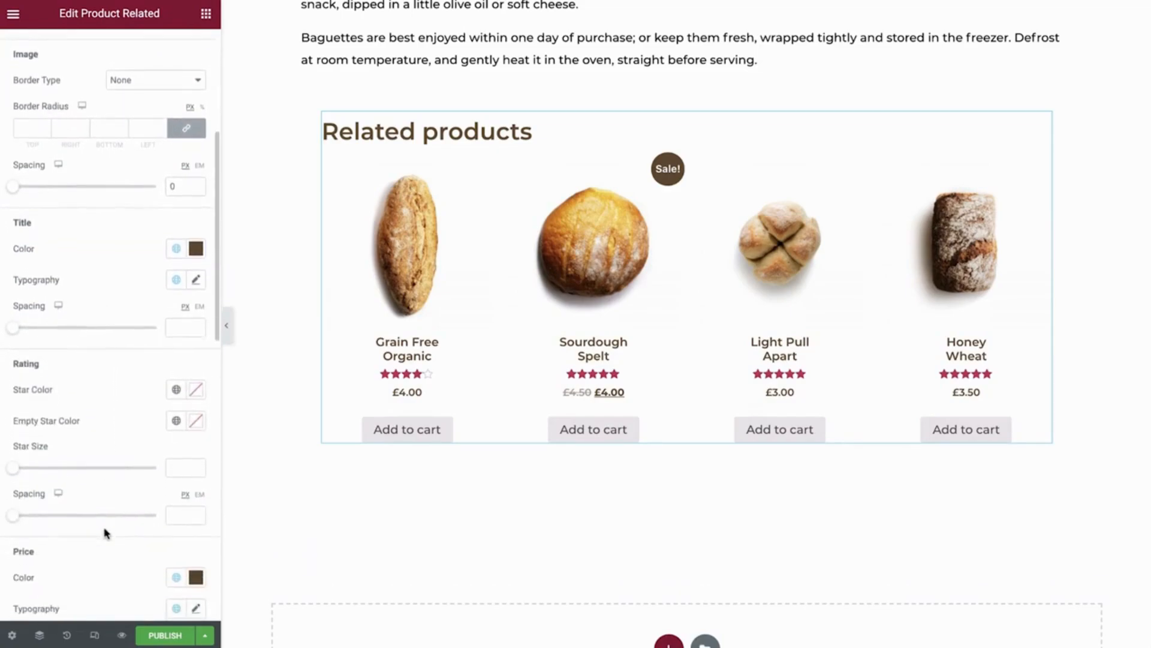
{"action": "left_click", "coordinate": [176, 242]}
{"action": "left_click", "coordinate": [112, 340]}
{"action": "left_click", "coordinate": [195, 273]}
{"action": "left_click", "coordinate": [171, 390]}
{"action": "type", "text": "25"}
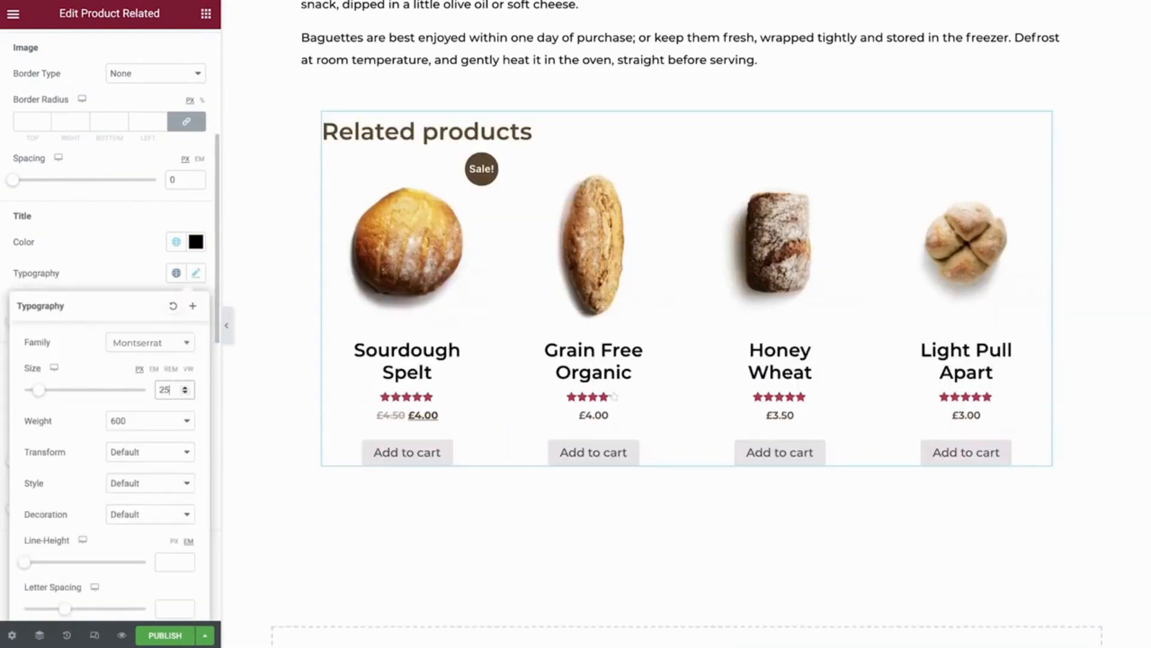
{"action": "left_click", "coordinate": [101, 290]}
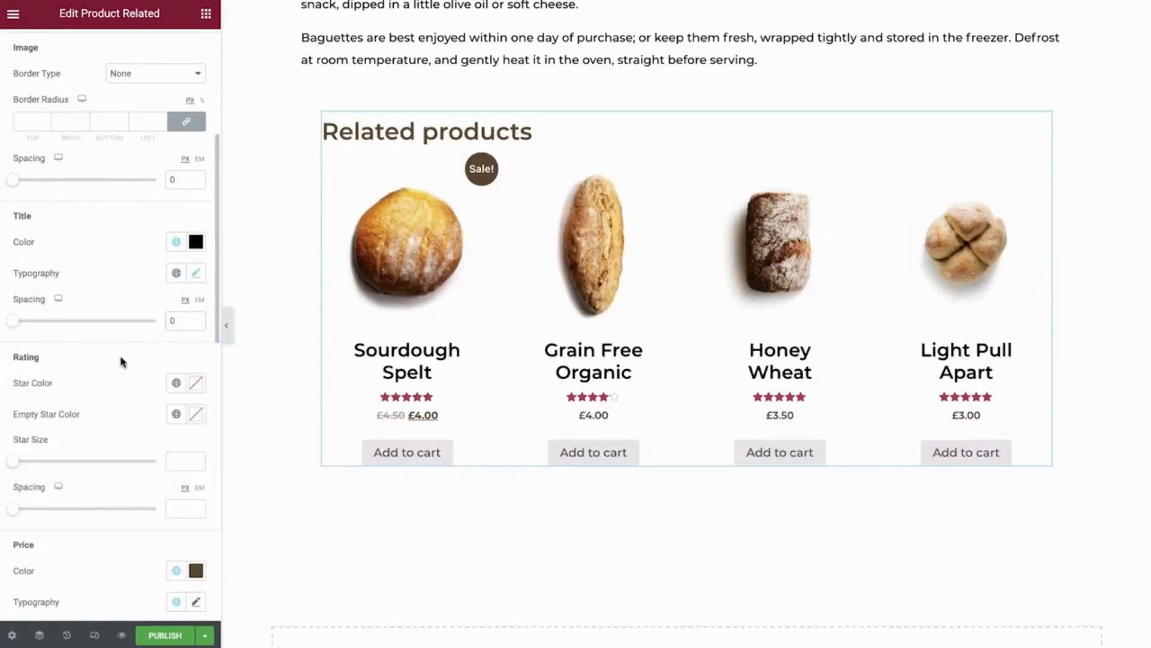
- Style the related products' rating with Primary star color, a star size of 0.7 and 0 spacing
{"action": "scroll", "coordinate": [121, 362], "scroll_direction": "down", "scroll_amount": 3}
{"action": "scroll", "coordinate": [121, 361], "scroll_direction": "down", "scroll_amount": 1}
{"action": "left_click", "coordinate": [177, 170]}
{"action": "left_click", "coordinate": [129, 237]}
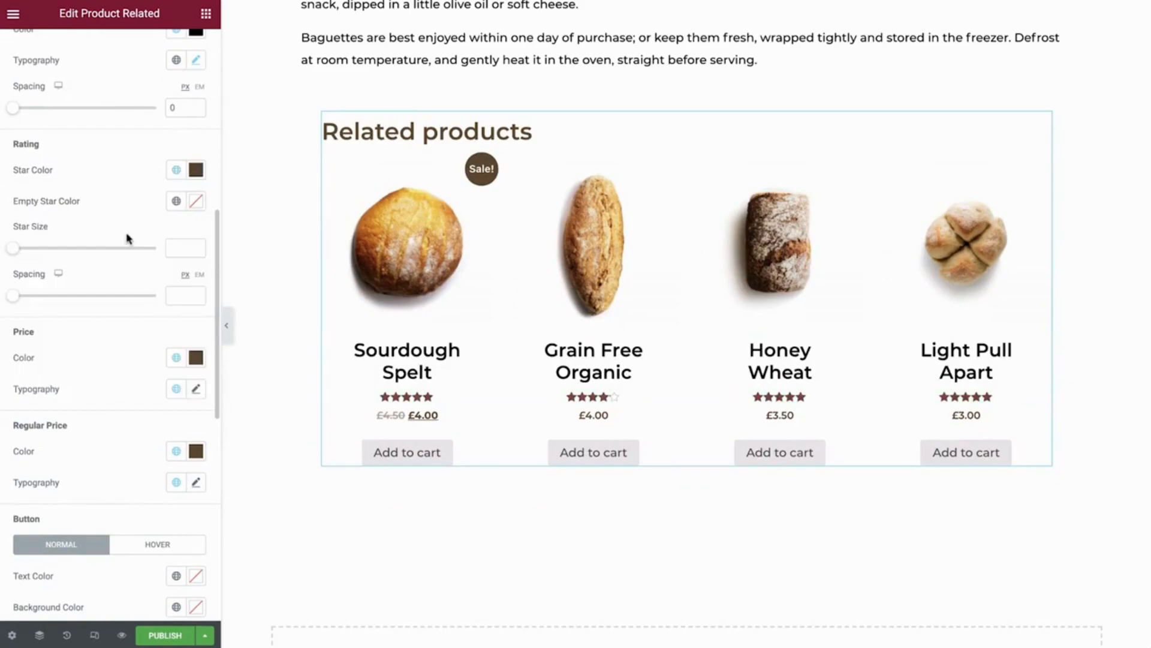
{"action": "left_click", "coordinate": [196, 245]}
{"action": "left_click", "coordinate": [173, 295]}
{"action": "type", "text": "0"}
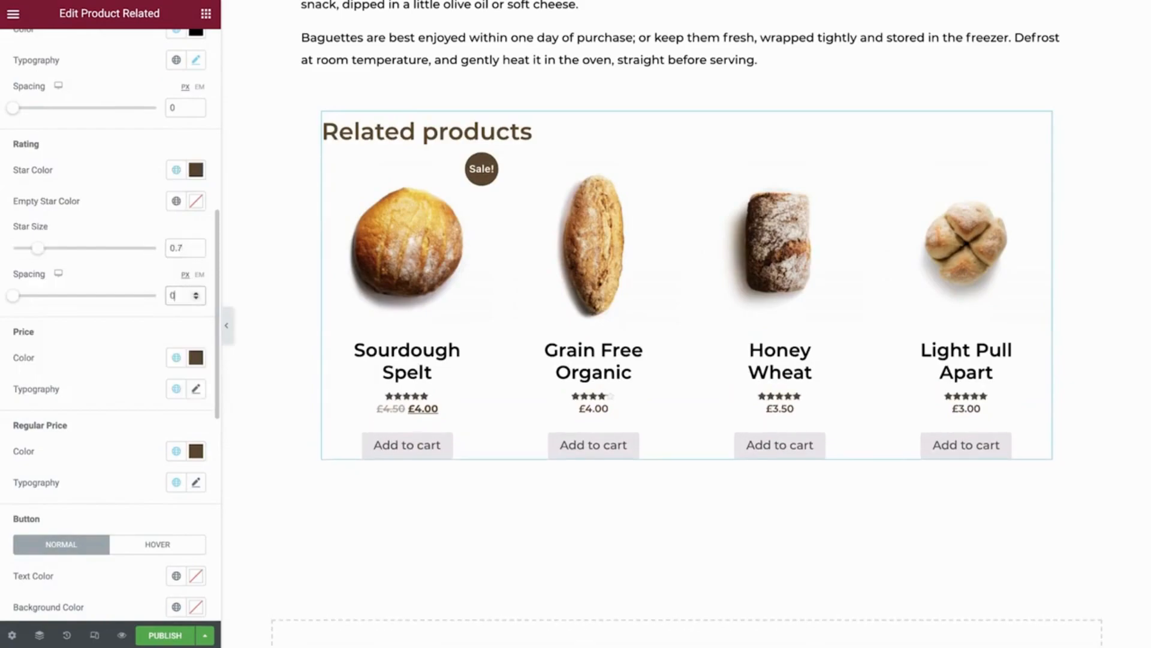
- Apply the script-style global font to the related products' price
{"action": "scroll", "coordinate": [125, 343], "scroll_direction": "down", "scroll_amount": 2}
{"action": "left_click", "coordinate": [177, 226]}
{"action": "left_click", "coordinate": [177, 225]}
{"action": "left_click", "coordinate": [176, 254]}
{"action": "scroll", "coordinate": [117, 383], "scroll_direction": "down", "scroll_amount": 2}
{"action": "left_click", "coordinate": [81, 427]}
- Set the regular price to the Primary global color and the script-style global font
{"action": "left_click", "coordinate": [175, 316]}
{"action": "left_click", "coordinate": [138, 381]}
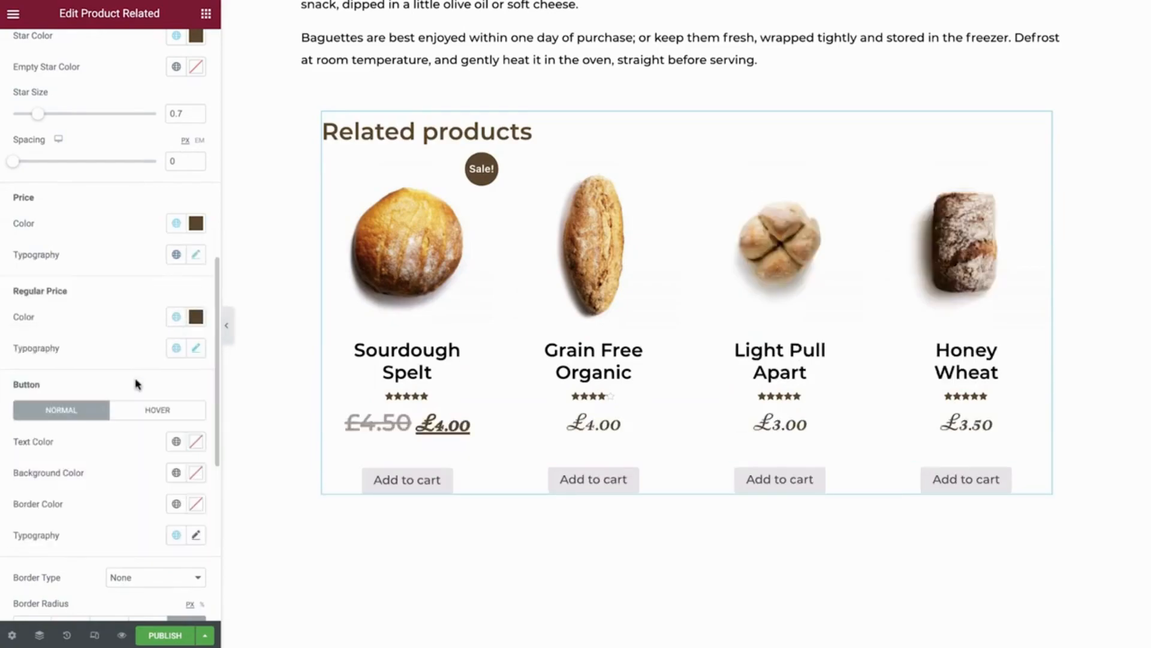
{"action": "left_click", "coordinate": [176, 347]}
{"action": "scroll", "coordinate": [132, 450], "scroll_direction": "down", "scroll_amount": 2}
{"action": "left_click", "coordinate": [90, 504]}
- Give the Add to cart buttons Secondary text color, a fully transparent background and Secondary border color in the normal state
{"action": "scroll", "coordinate": [100, 472], "scroll_direction": "down", "scroll_amount": 2}
{"action": "scroll", "coordinate": [100, 472], "scroll_direction": "down", "scroll_amount": 3}
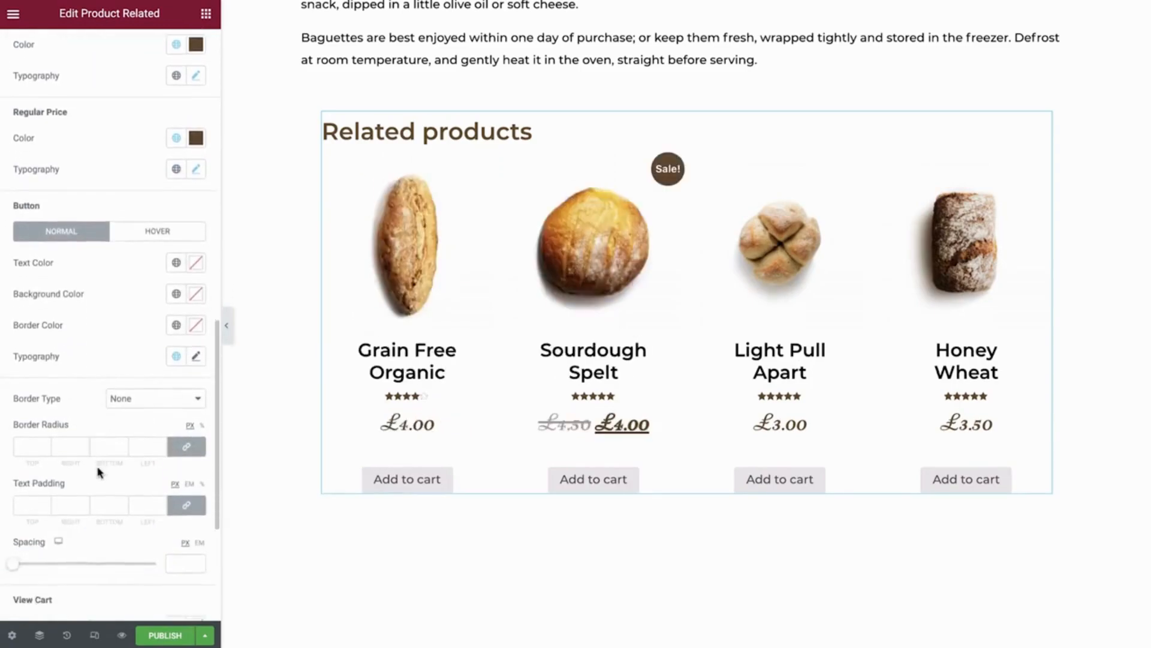
{"action": "left_click", "coordinate": [176, 237]}
{"action": "left_click", "coordinate": [133, 329]}
{"action": "left_click", "coordinate": [196, 268]}
{"action": "left_click_drag", "start_coordinate": [193, 474], "coordinate": [13, 473]}
{"action": "left_click", "coordinate": [132, 268]}
{"action": "left_click", "coordinate": [176, 299]}
{"action": "left_click", "coordinate": [126, 394]}
- Customize the Add to cart button typography with a font size of 20 and a line height of 1.8
{"action": "left_click", "coordinate": [175, 331]}
{"action": "left_click", "coordinate": [108, 477]}
{"action": "left_click", "coordinate": [196, 331]}
{"action": "left_click", "coordinate": [165, 446]}
{"action": "type", "text": "20"}
{"action": "left_click", "coordinate": [150, 478]}
{"action": "left_click", "coordinate": [142, 411]}
{"action": "scroll", "coordinate": [89, 509], "scroll_direction": "down", "scroll_amount": 2}
{"action": "left_click", "coordinate": [167, 533]}
{"action": "type", "text": "1.8"}
{"action": "left_click", "coordinate": [139, 242]}
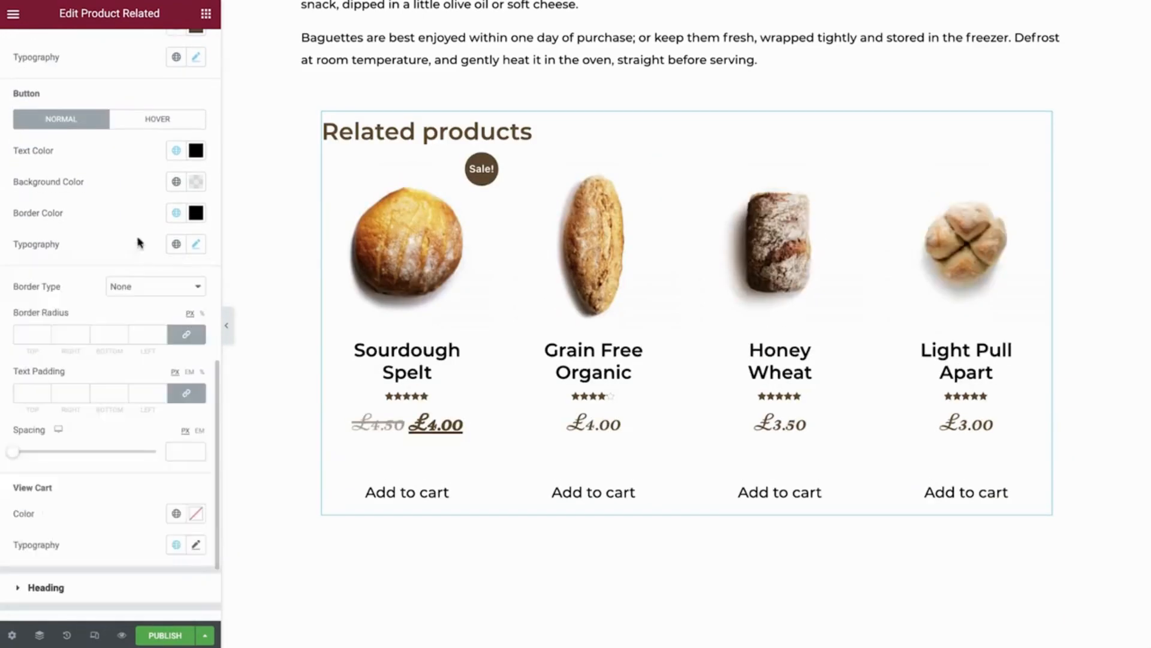
- Set the button's hover state to White Background text color and Secondary background color
{"action": "left_click", "coordinate": [157, 119]}
{"action": "left_click", "coordinate": [176, 151]}
{"action": "left_click", "coordinate": [90, 346]}
{"action": "left_click", "coordinate": [176, 182]}
{"action": "left_click", "coordinate": [110, 277]}
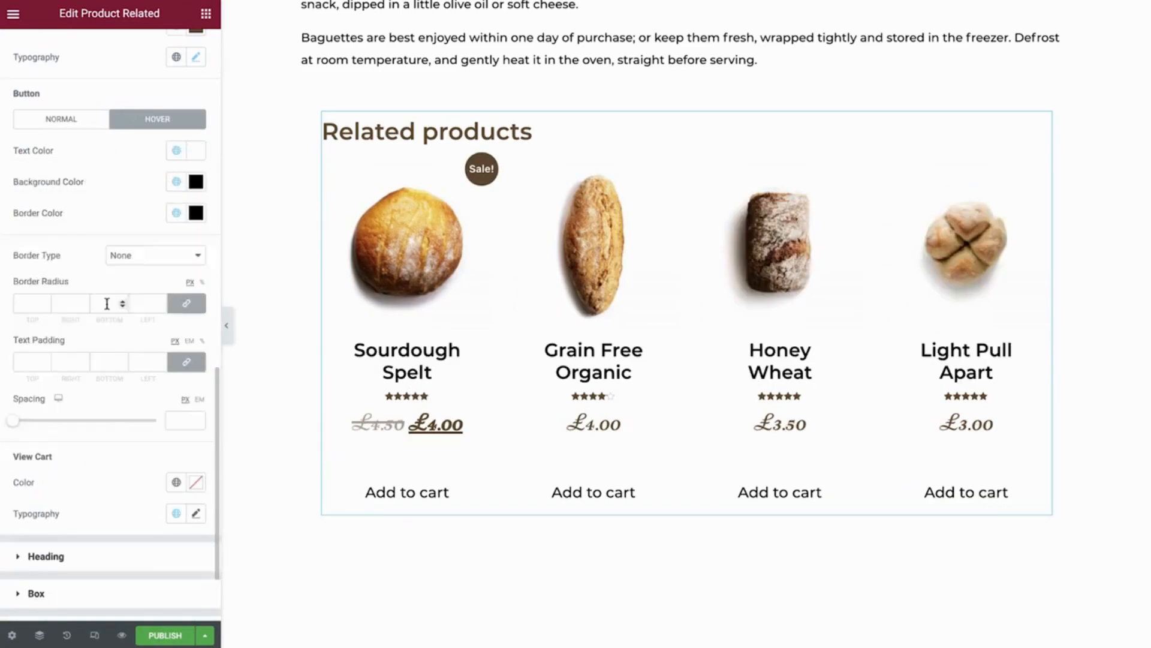
- Give the Add to cart buttons a solid border of width 2 with a border radius of 0
{"action": "left_click", "coordinate": [155, 255]}
{"action": "left_click", "coordinate": [144, 276]}
{"action": "left_click", "coordinate": [147, 302]}
{"action": "type", "text": "2"}
{"action": "left_click", "coordinate": [144, 361]}
{"action": "type", "text": "0"}
- Set the button text padding to 5 top and bottom and 30 right and left, with a spacing of 25
{"action": "left_click", "coordinate": [186, 420]}
{"action": "left_click_drag", "start_coordinate": [37, 420], "coordinate": [23, 421]}
{"action": "type", "text": "5"}
{"action": "key", "text": "Tab"}
{"action": "type", "text": "30"}
{"action": "key", "text": "Tab"}
{"action": "type", "text": "5\t30"}
{"action": "left_click_drag", "start_coordinate": [13, 478], "coordinate": [48, 478]}
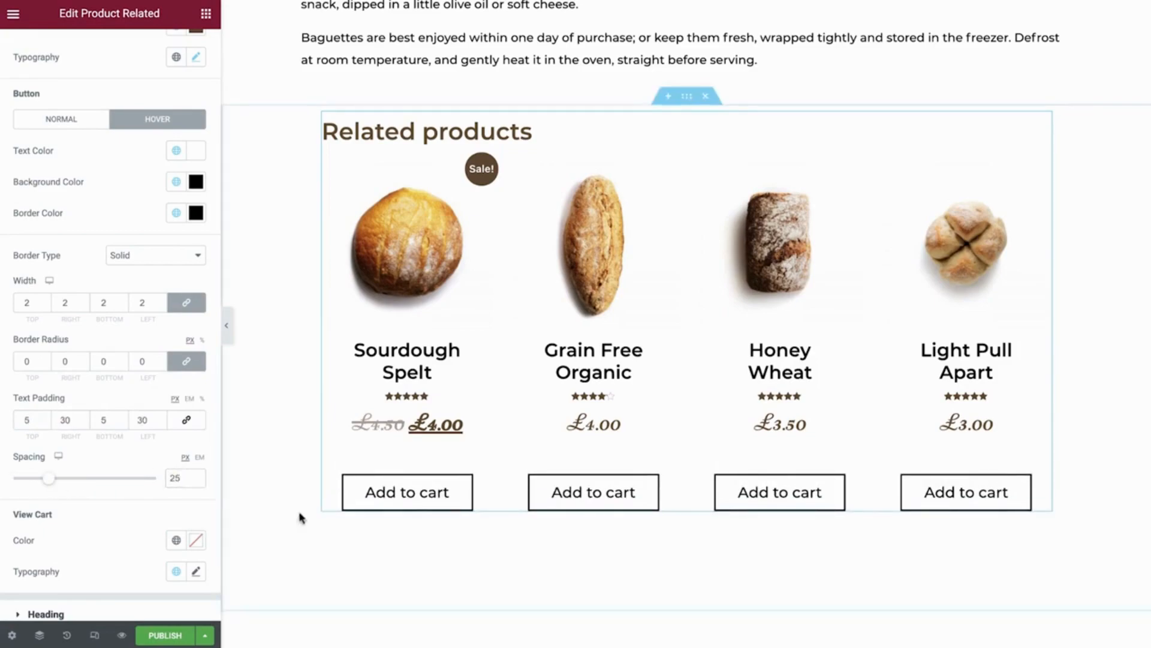
- Add the first related product to the cart and color its View cart link with the Primary global color
{"action": "left_click", "coordinate": [362, 506]}
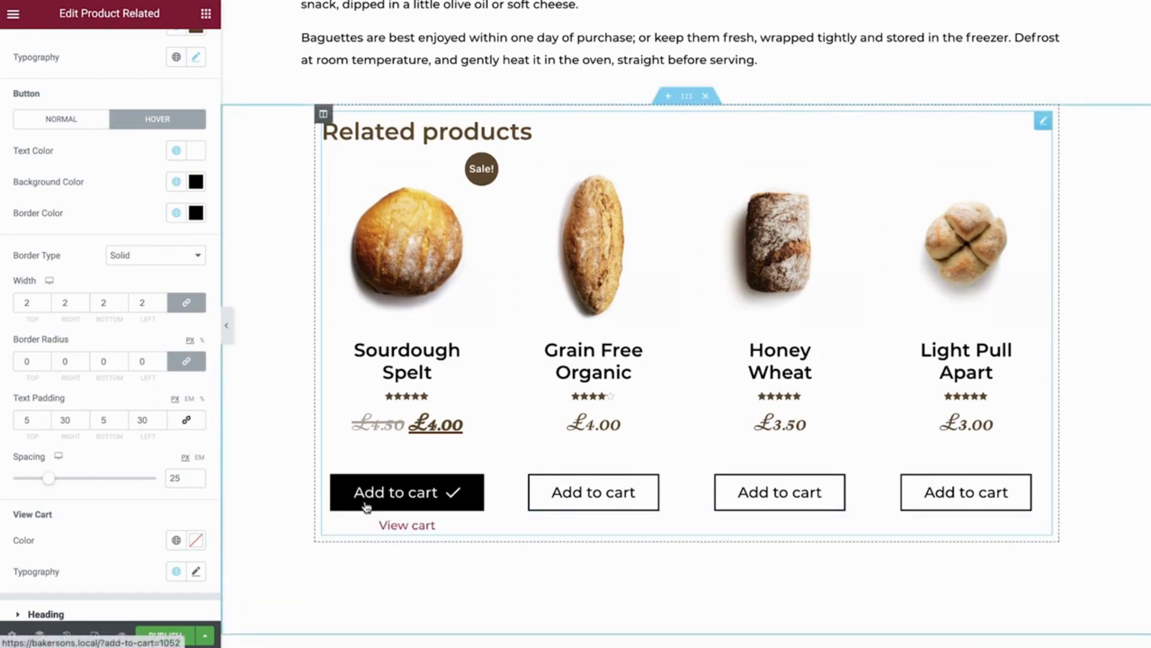
{"action": "left_click", "coordinate": [175, 540]}
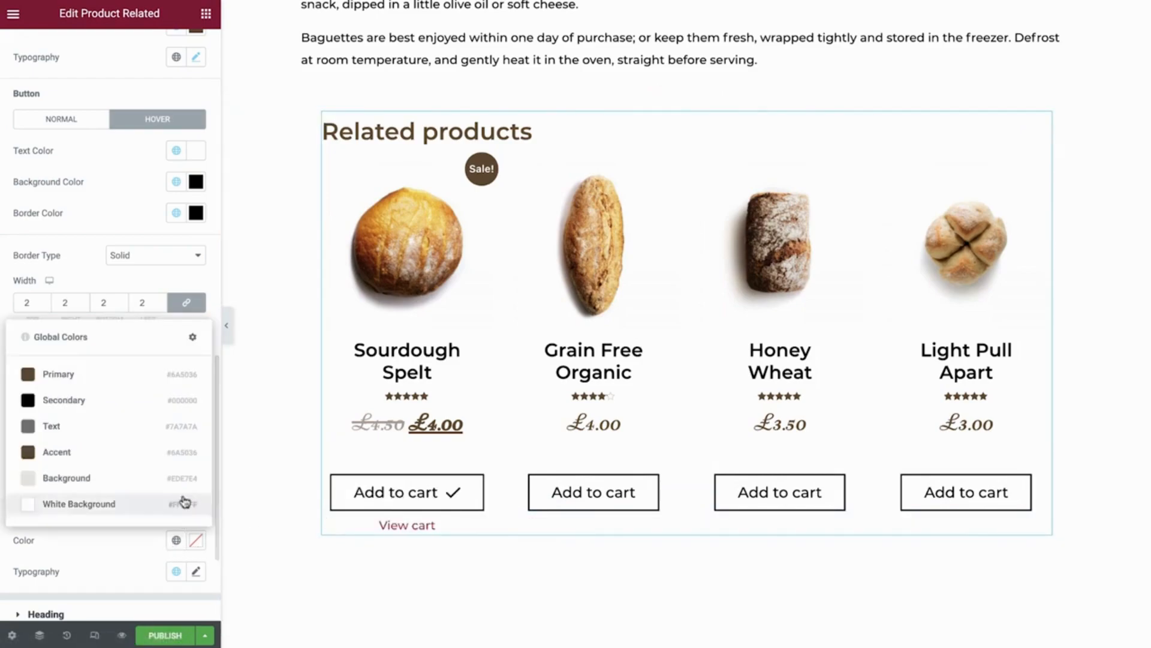
{"action": "left_click", "coordinate": [133, 375]}
- Style the Related products heading with the script-style global font, center alignment and a spacing of 30
{"action": "left_click", "coordinate": [129, 303]}
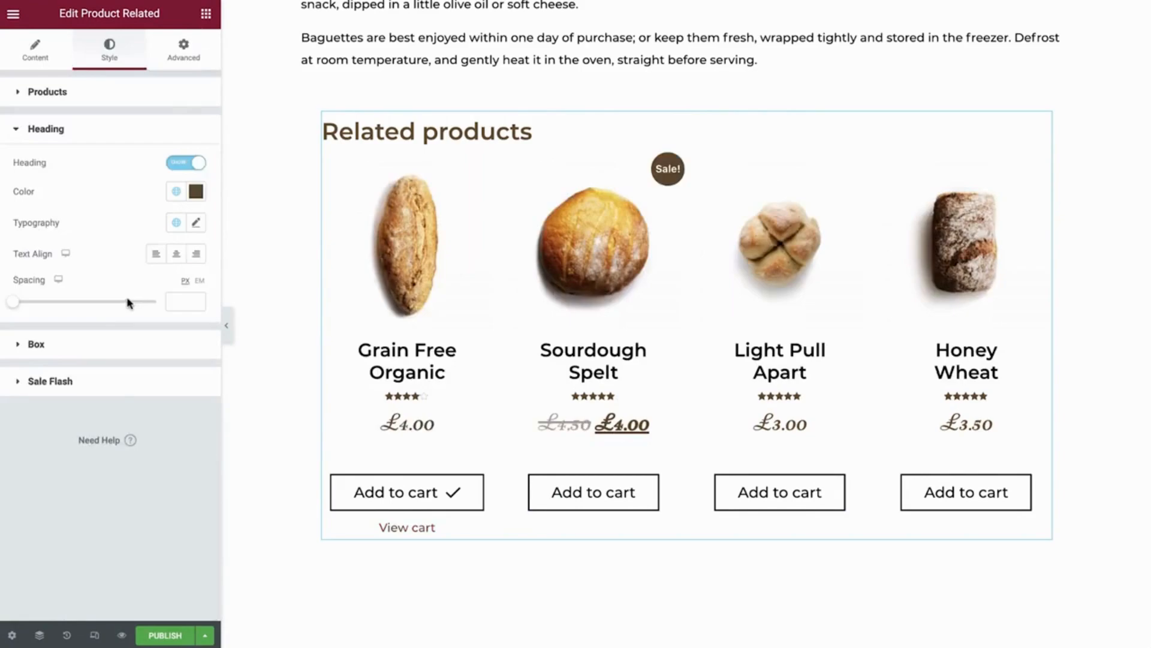
{"action": "left_click", "coordinate": [180, 168]}
{"action": "left_click", "coordinate": [181, 167]}
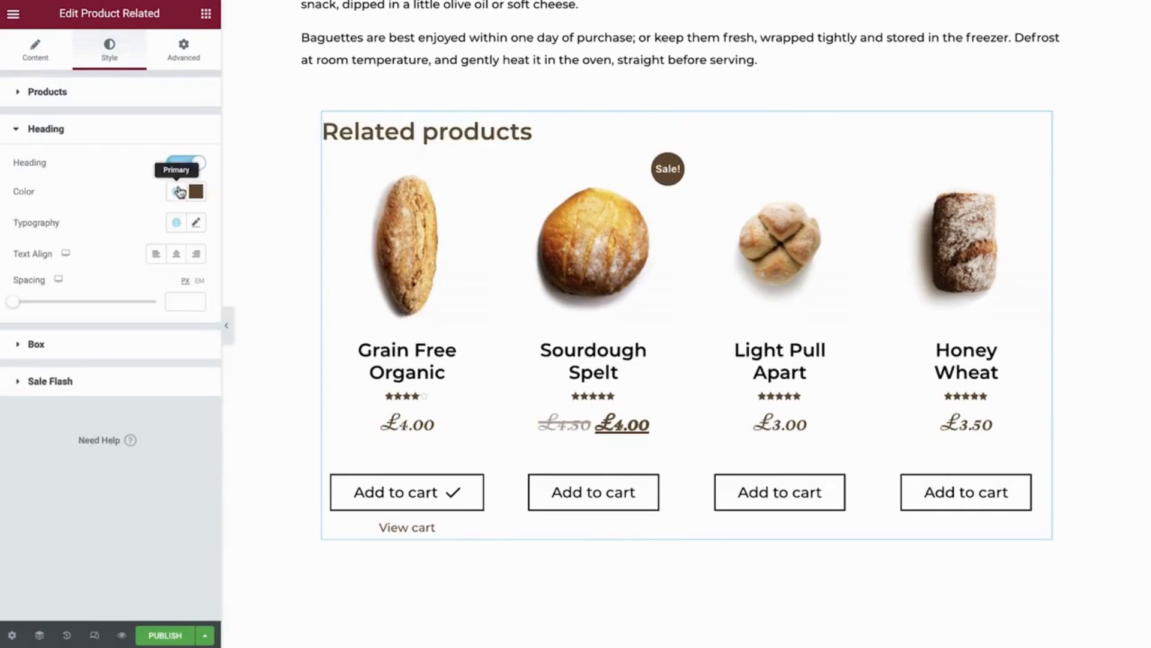
{"action": "left_click", "coordinate": [178, 191]}
{"action": "left_click", "coordinate": [178, 191]}
{"action": "left_click", "coordinate": [175, 223]}
{"action": "left_click", "coordinate": [106, 409]}
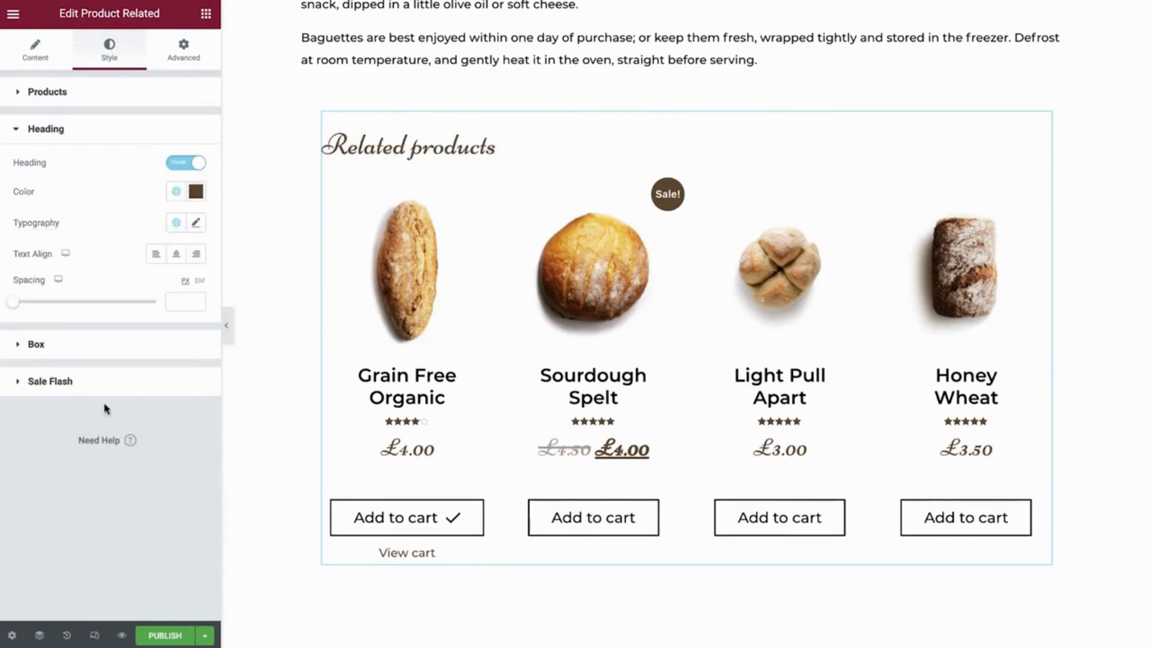
{"action": "left_click", "coordinate": [177, 254]}
{"action": "left_click", "coordinate": [183, 301]}
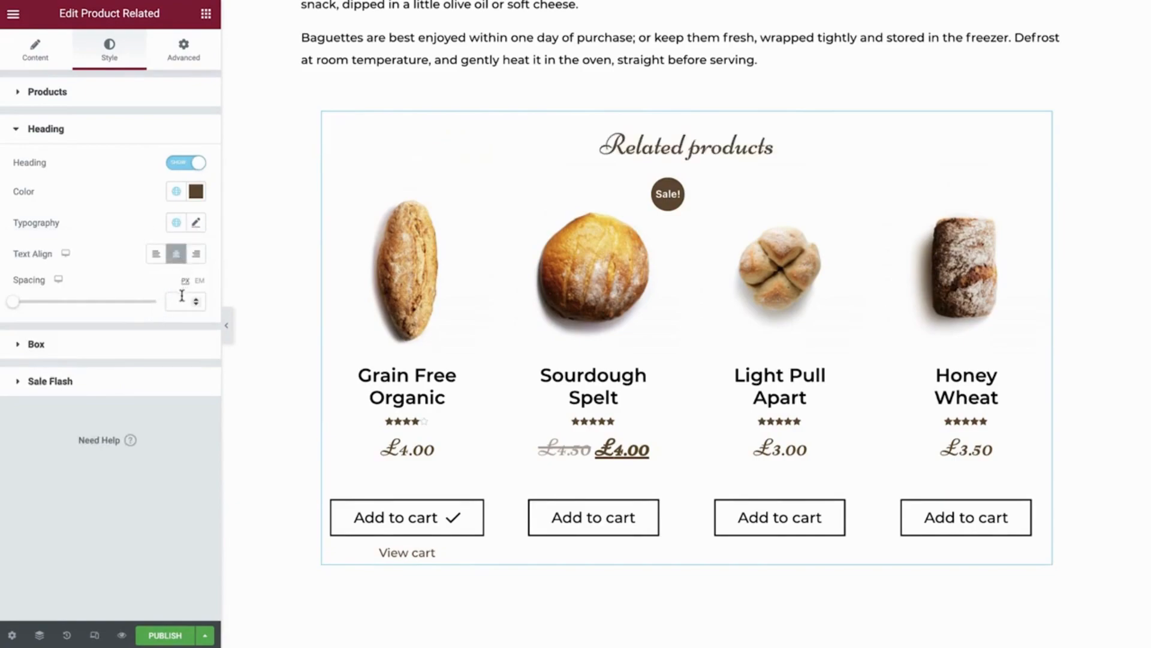
{"action": "type", "text": "30"}
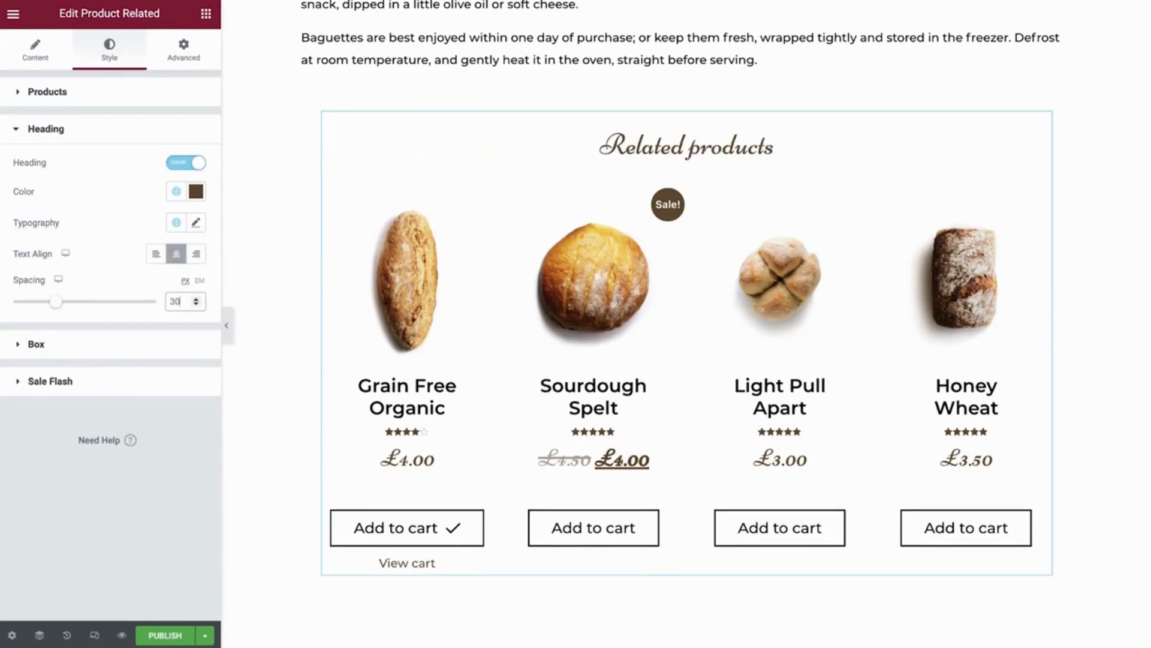
- Give the related product boxes a border width of 2 and a border radius of 0
{"action": "left_click", "coordinate": [129, 350]}
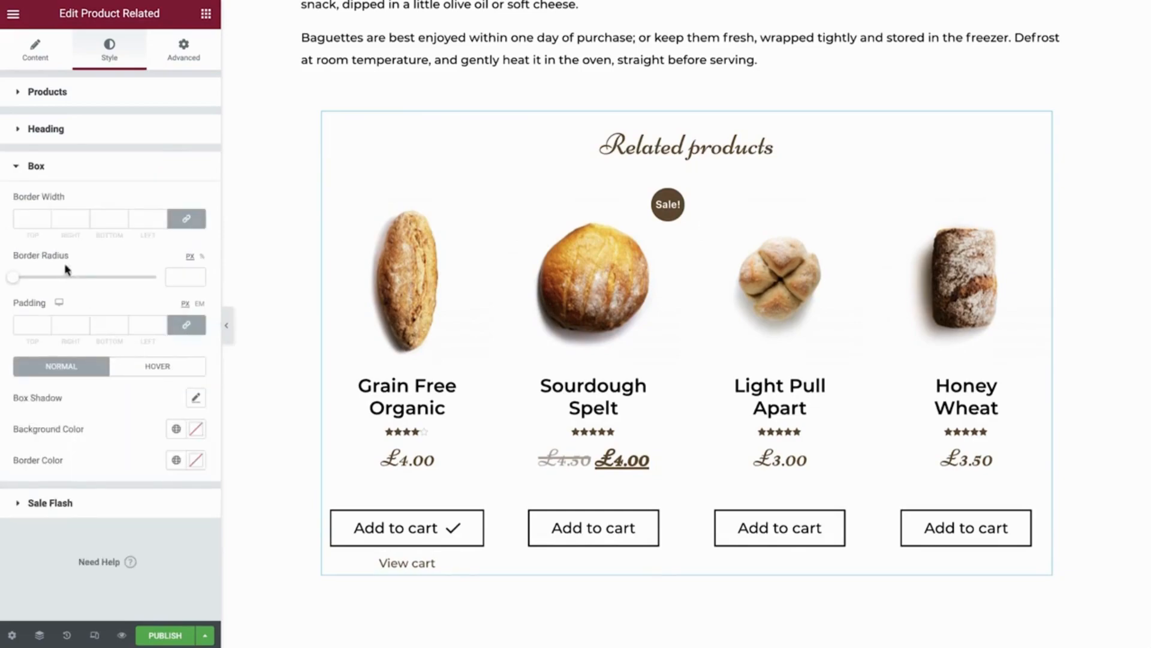
{"action": "left_click", "coordinate": [31, 219]}
{"action": "type", "text": "2"}
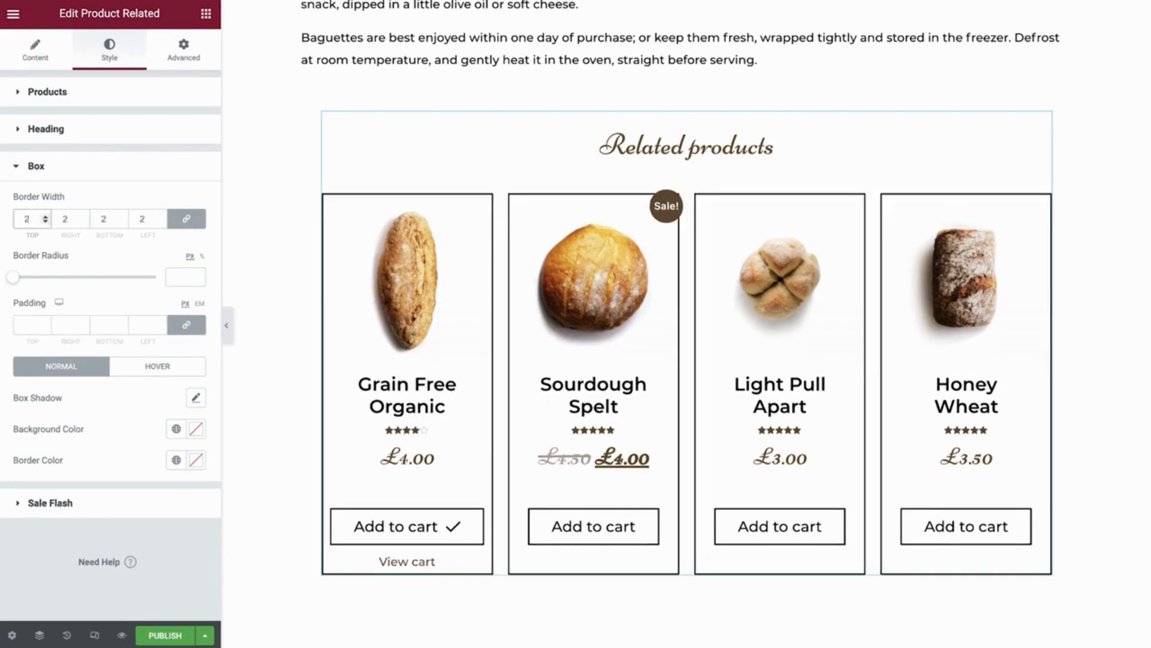
{"action": "left_click", "coordinate": [180, 277]}
{"action": "type", "text": "5"}
{"action": "key", "text": "BackSpace"}
{"action": "type", "text": "0"}
- Clear the product boxes' border width and set their padding to 0 on all sides
{"action": "left_click", "coordinate": [144, 219]}
{"action": "key", "text": "BackSpace"}
{"action": "left_click", "coordinate": [29, 324]}
{"action": "type", "text": "0"}
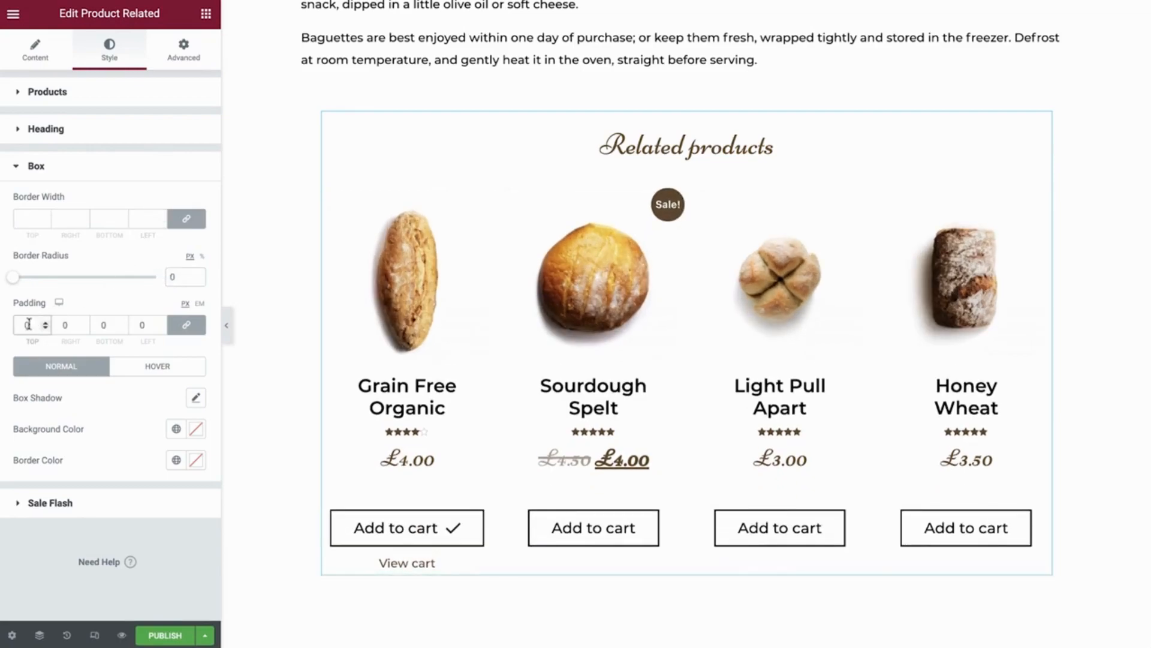
{"action": "left_click", "coordinate": [196, 397]}
{"action": "left_click", "coordinate": [180, 400]}
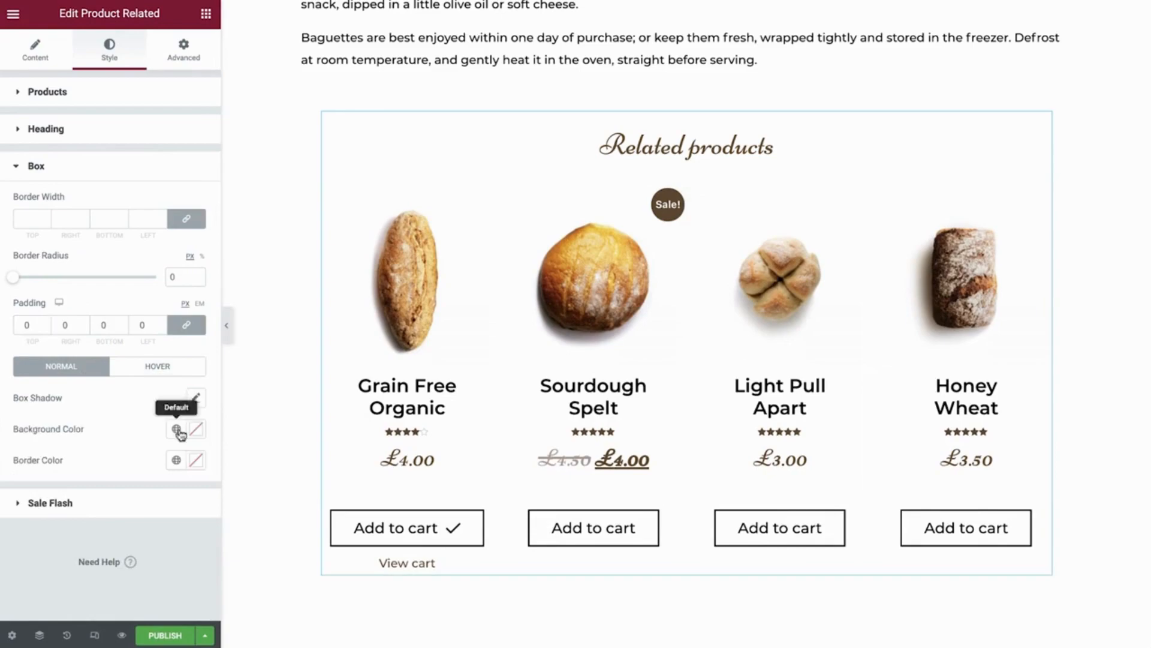
{"action": "left_click", "coordinate": [162, 367]}
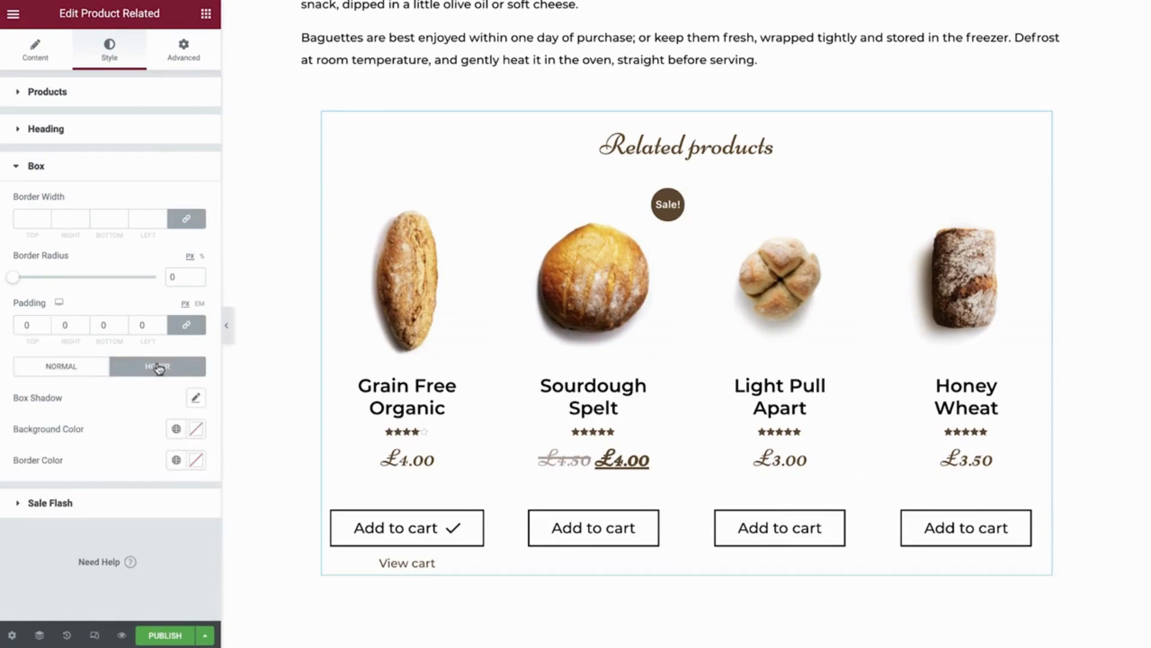
{"action": "left_click", "coordinate": [61, 367]}
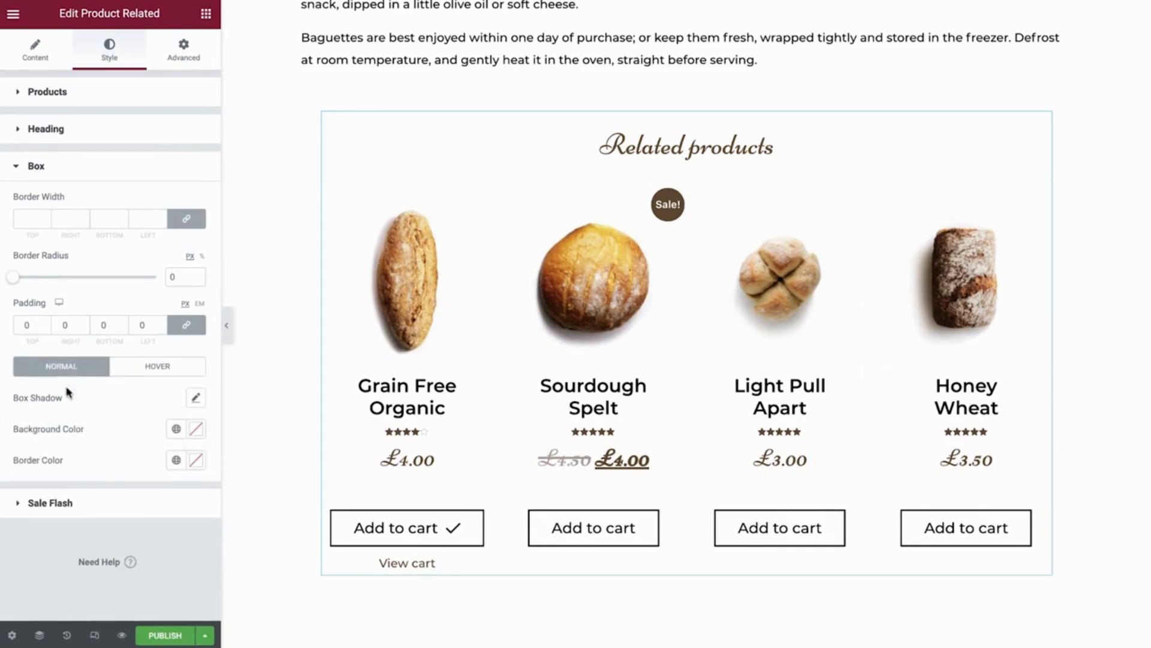
- Try hiding the sale flash on the related products
{"action": "left_click", "coordinate": [110, 503]}
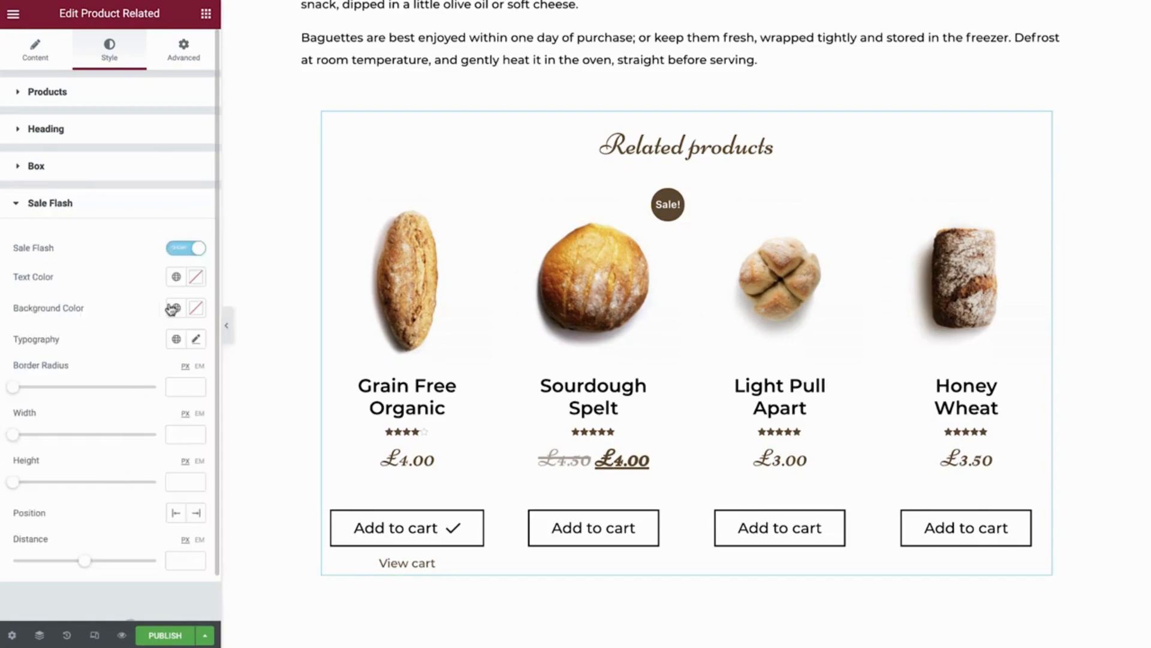
{"action": "left_click", "coordinate": [187, 248]}
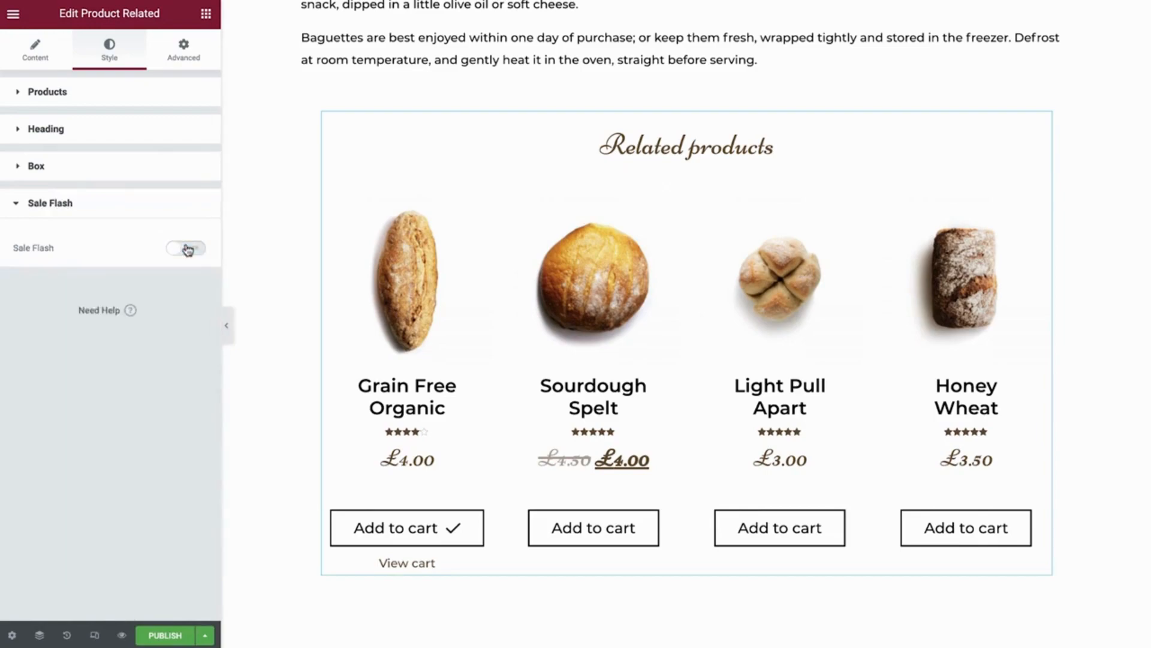
{"action": "left_click", "coordinate": [188, 249]}
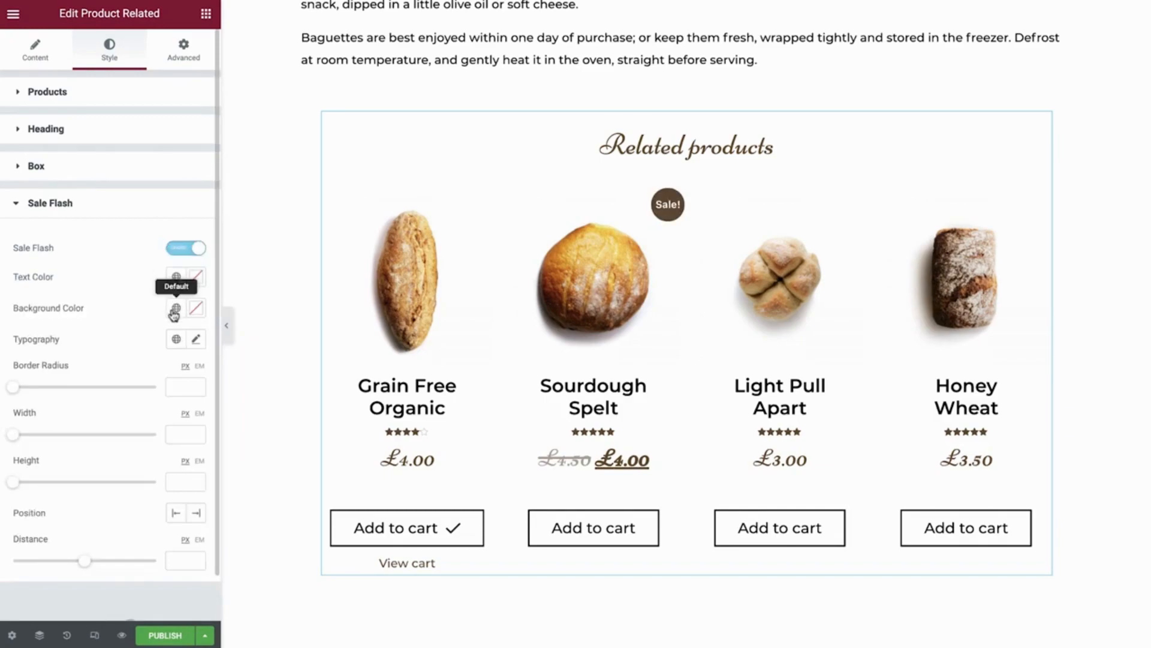
- Set the sale flash's border radius, width and height to 50 each
{"action": "left_click", "coordinate": [23, 389]}
{"action": "left_click_drag", "start_coordinate": [22, 388], "coordinate": [84, 388]}
{"action": "left_click_drag", "start_coordinate": [24, 437], "coordinate": [149, 437]}
{"action": "double_click", "coordinate": [173, 433]}
{"action": "type", "text": "50"}
{"action": "left_click_drag", "start_coordinate": [13, 482], "coordinate": [123, 484]}
{"action": "double_click", "coordinate": [175, 482]}
{"action": "type", "text": "50"}
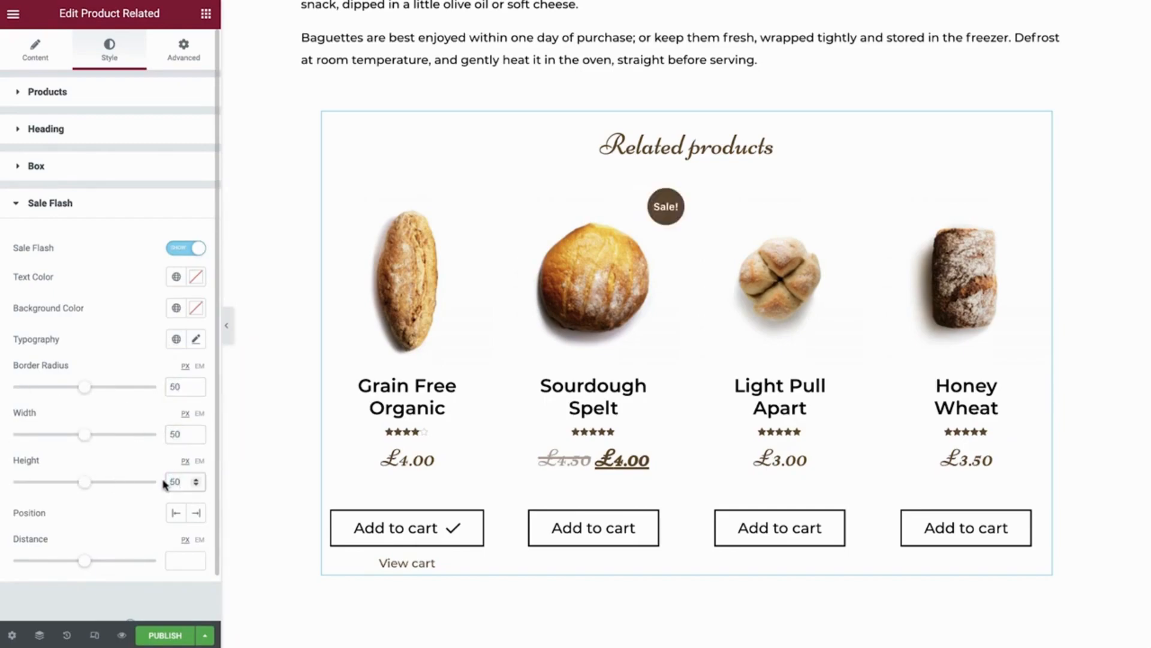
- Position the sale flash on the left of the product image with a distance of 10
{"action": "left_click", "coordinate": [176, 514]}
{"action": "mouse_move", "coordinate": [85, 562]}
{"action": "left_mouse_down"}
{"action": "mouse_move", "coordinate": [31, 565]}
{"action": "mouse_move", "coordinate": [104, 566]}
{"action": "left_mouse_up"}
{"action": "double_click", "coordinate": [173, 561]}
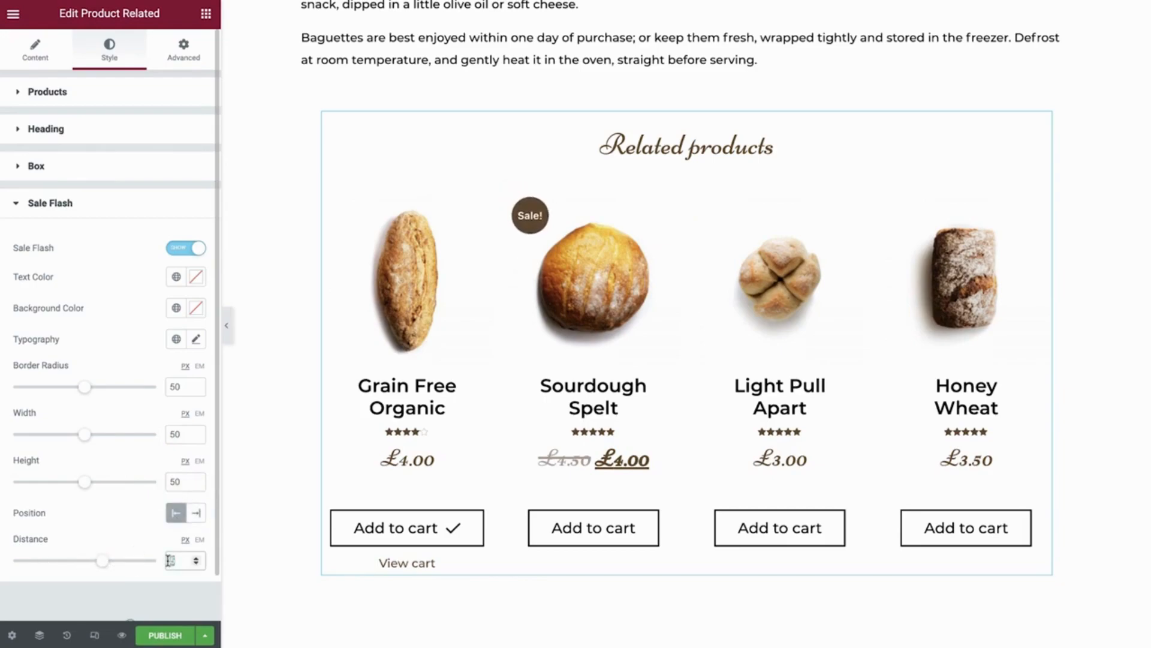
{"action": "type", "text": "10"}
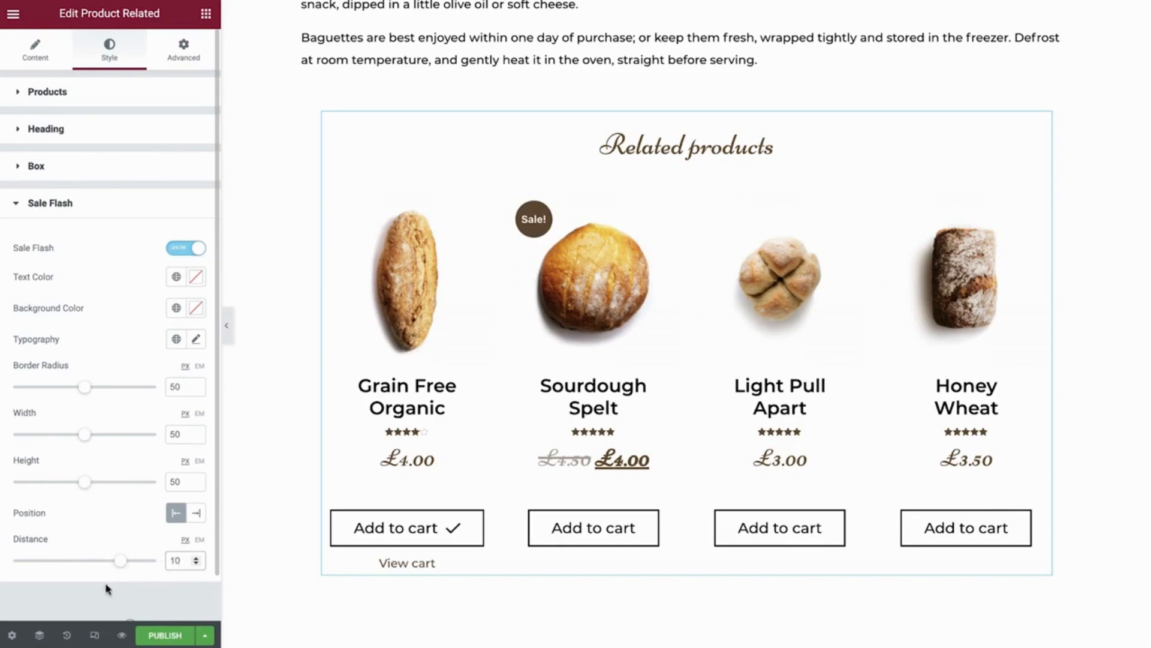
- Title the template "Single Product Template" in its general settings
{"action": "left_click", "coordinate": [12, 636]}
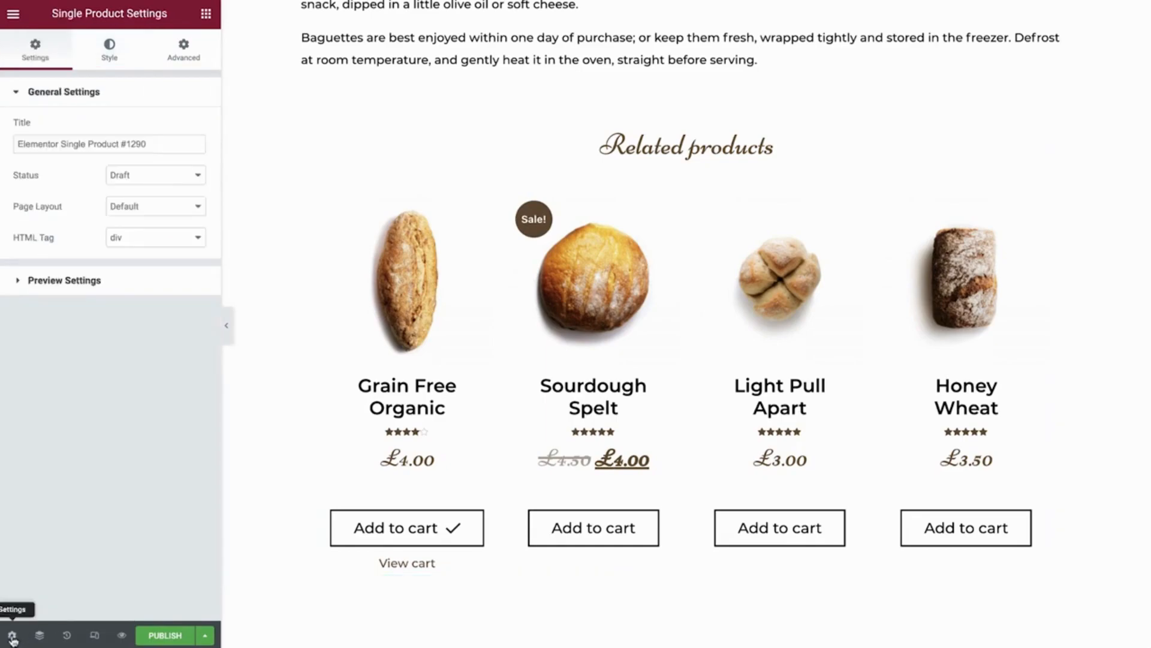
{"action": "left_click", "coordinate": [175, 148]}
{"action": "key", "text": "ctrl+a"}
{"action": "type", "text": "S"}
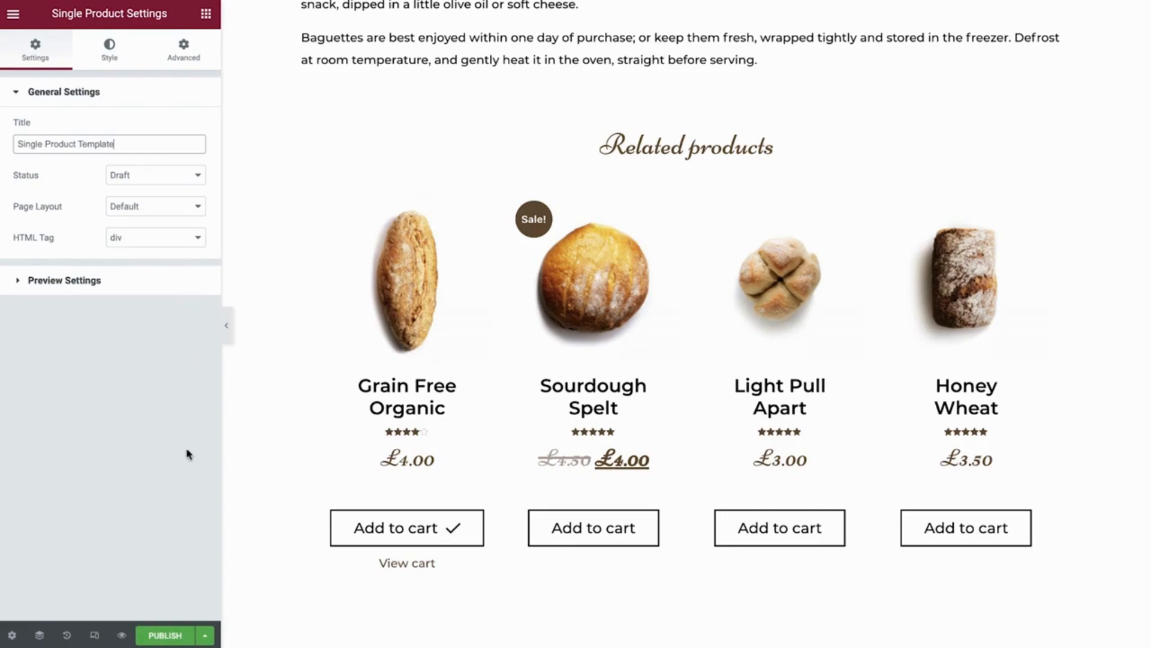
- Add a display condition to the template that includes Products
{"action": "left_click", "coordinate": [205, 637]}
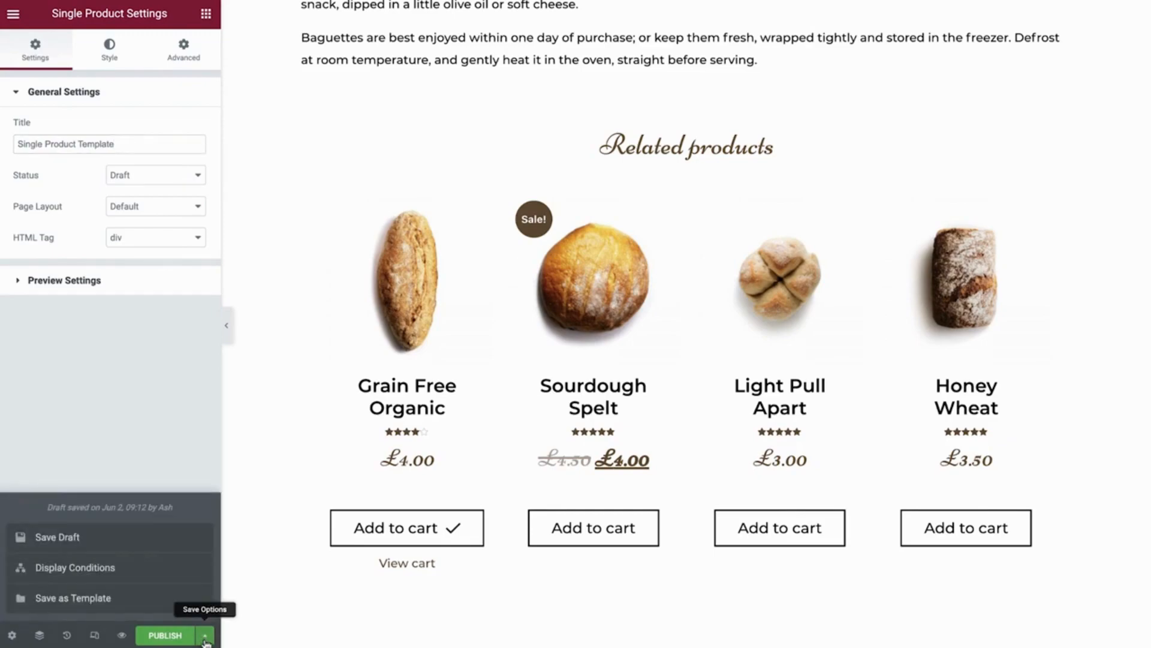
{"action": "left_click", "coordinate": [142, 574]}
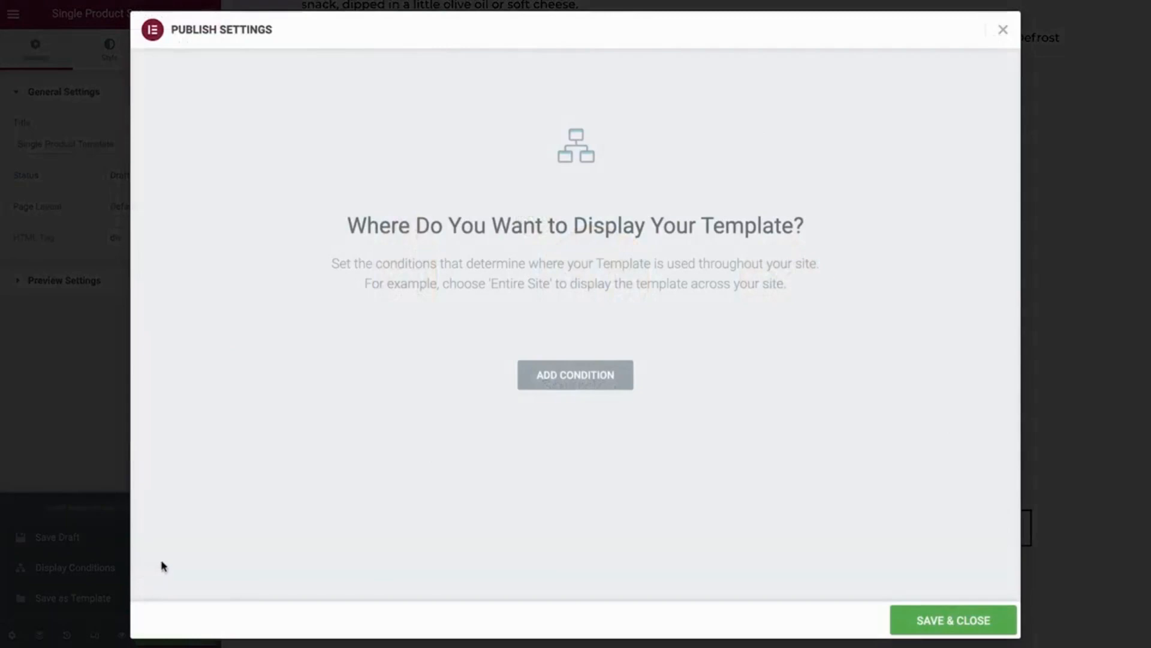
{"action": "left_click", "coordinate": [530, 381]}
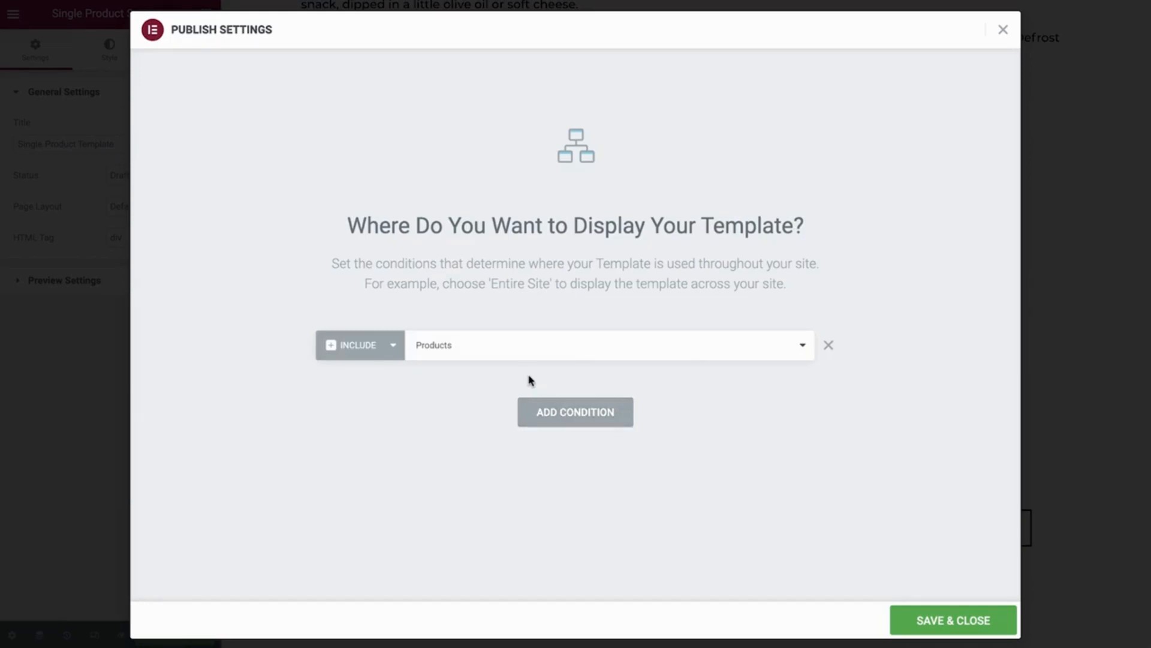
- Try limiting the include condition to products in the Recipes category
{"action": "left_click", "coordinate": [569, 358]}
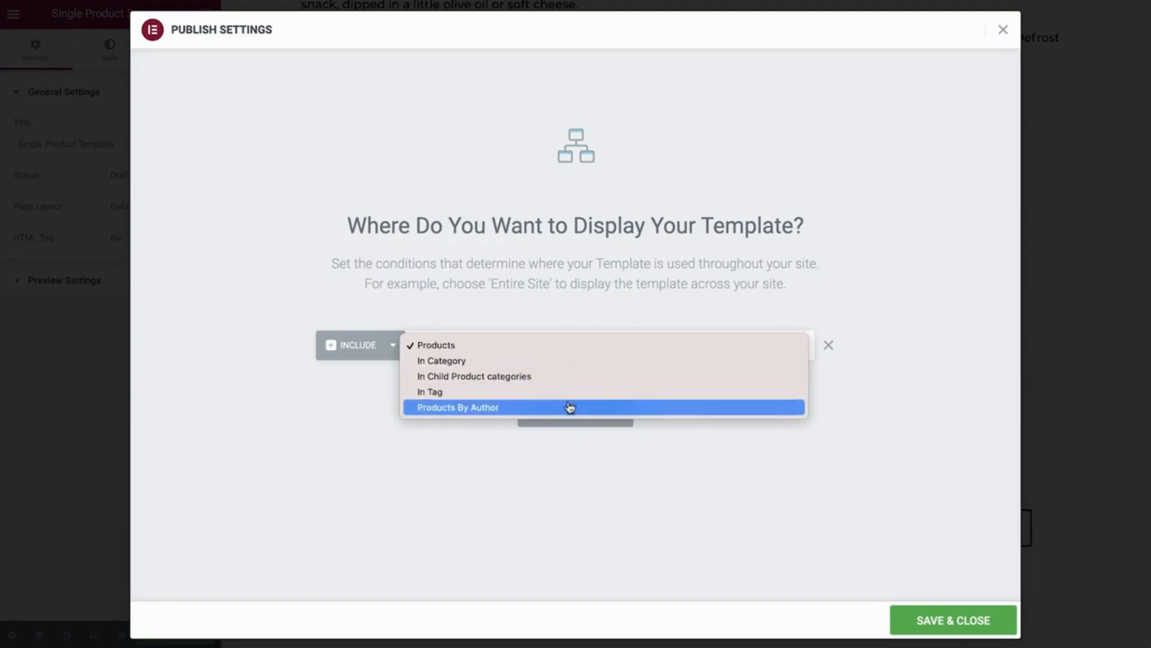
{"action": "left_click", "coordinate": [559, 364]}
{"action": "left_click", "coordinate": [641, 358]}
{"action": "type", "text": "rec"}
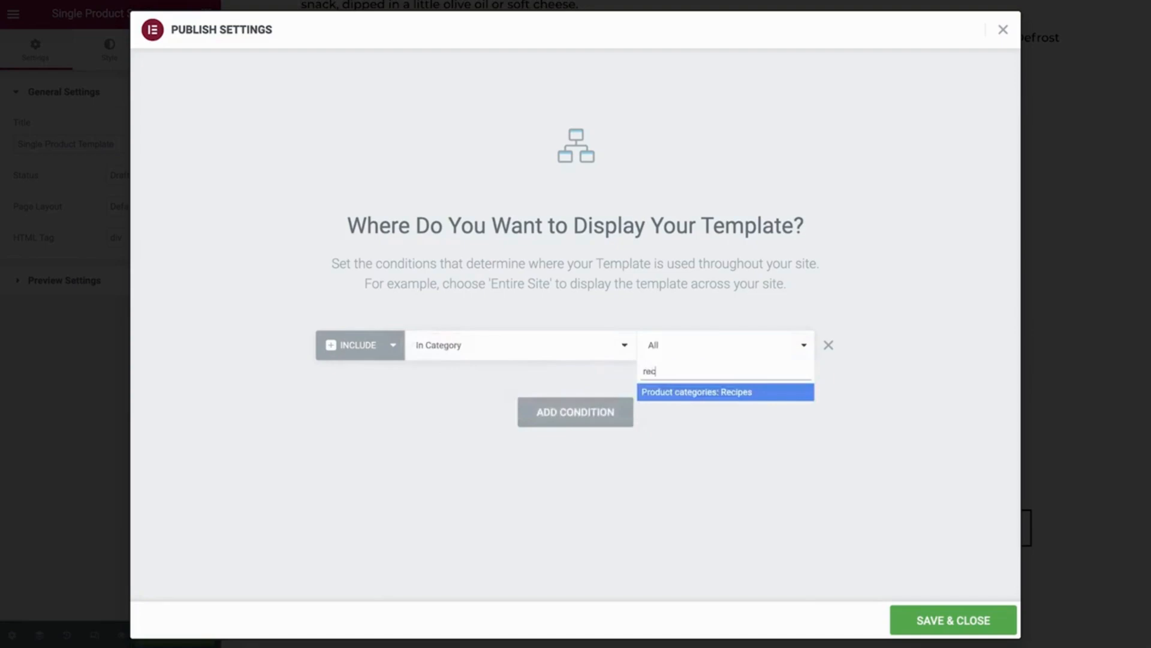
{"action": "left_click", "coordinate": [704, 392]}
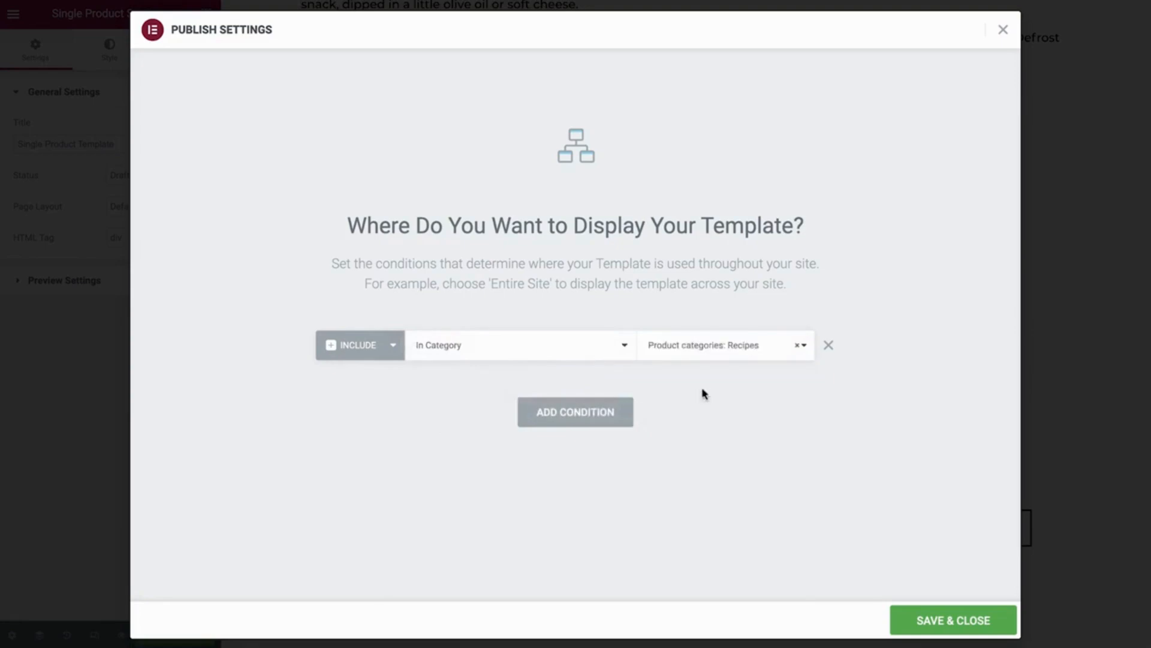
- Clear the Recipes category and set the include condition back to Products
{"action": "left_click", "coordinate": [799, 351]}
{"action": "left_click", "coordinate": [625, 352]}
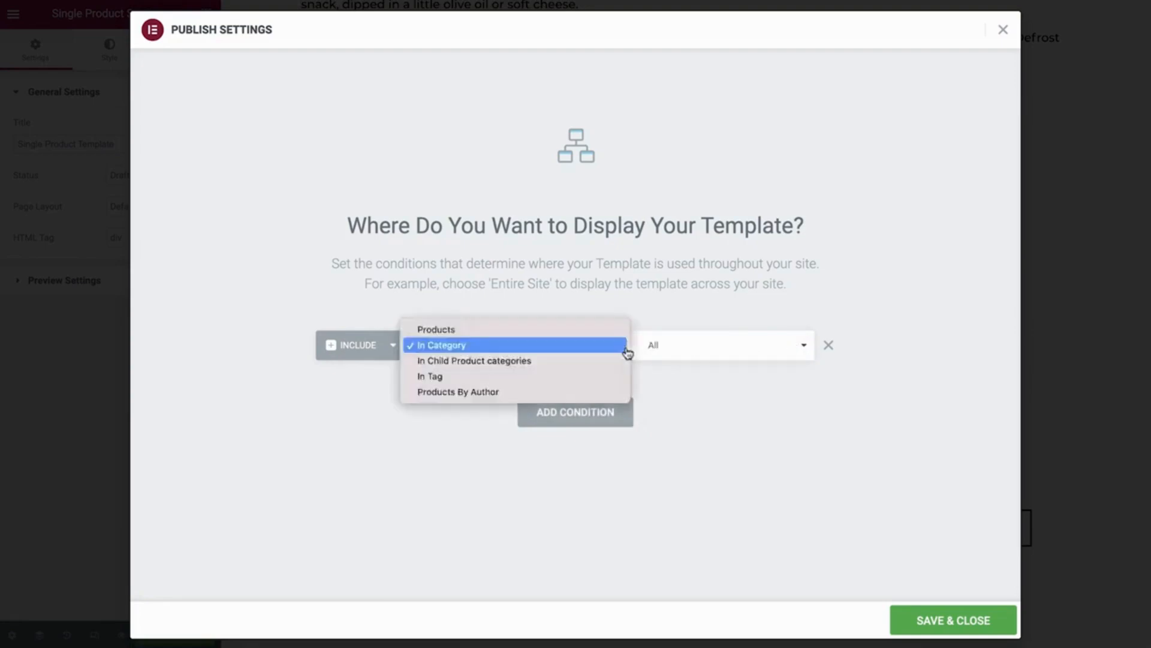
{"action": "left_click", "coordinate": [613, 329]}
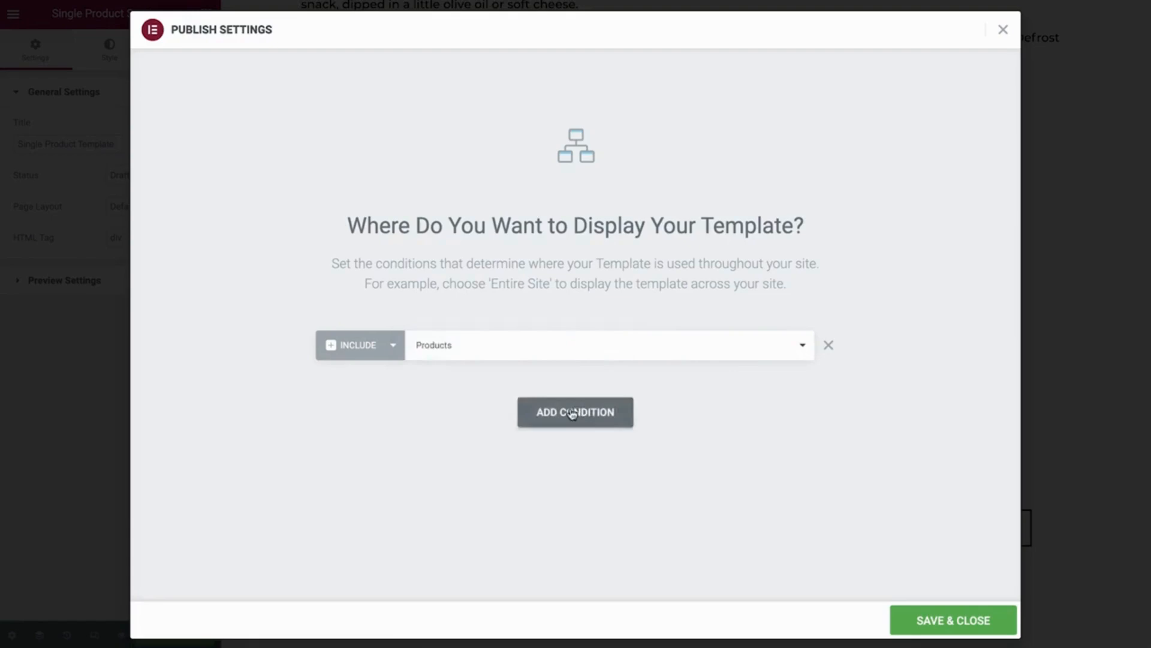
- Try adding a second display condition that excludes products in the Recipes category
{"action": "left_click", "coordinate": [599, 413]}
{"action": "left_click", "coordinate": [393, 384]}
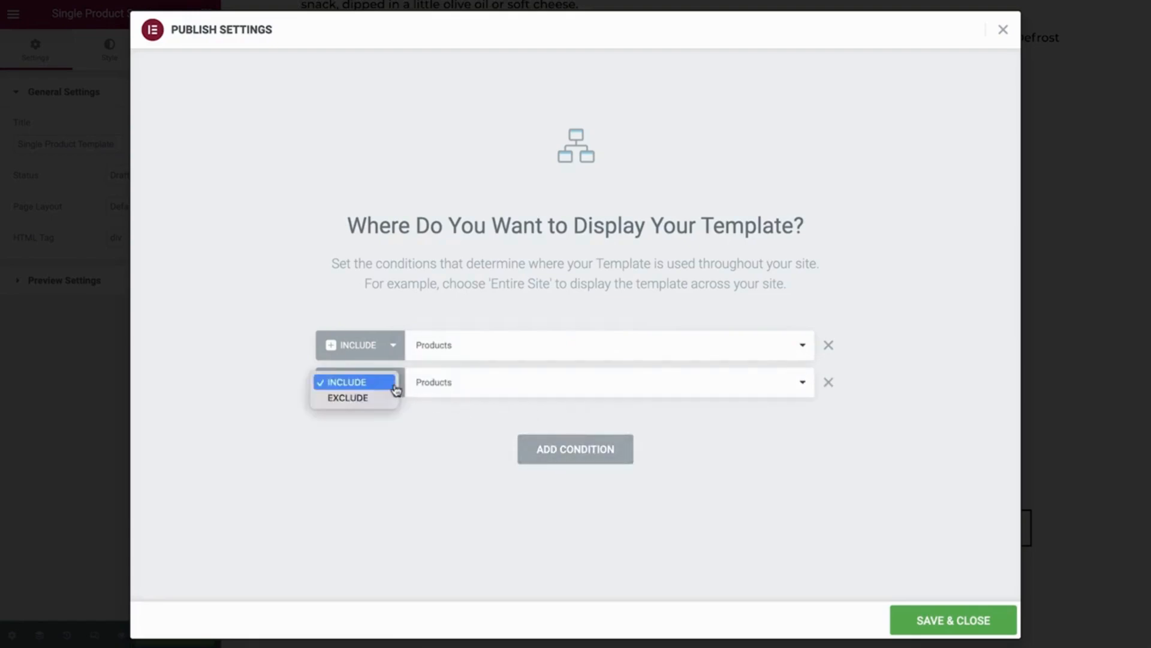
{"action": "left_click", "coordinate": [378, 398]}
{"action": "left_click", "coordinate": [485, 386]}
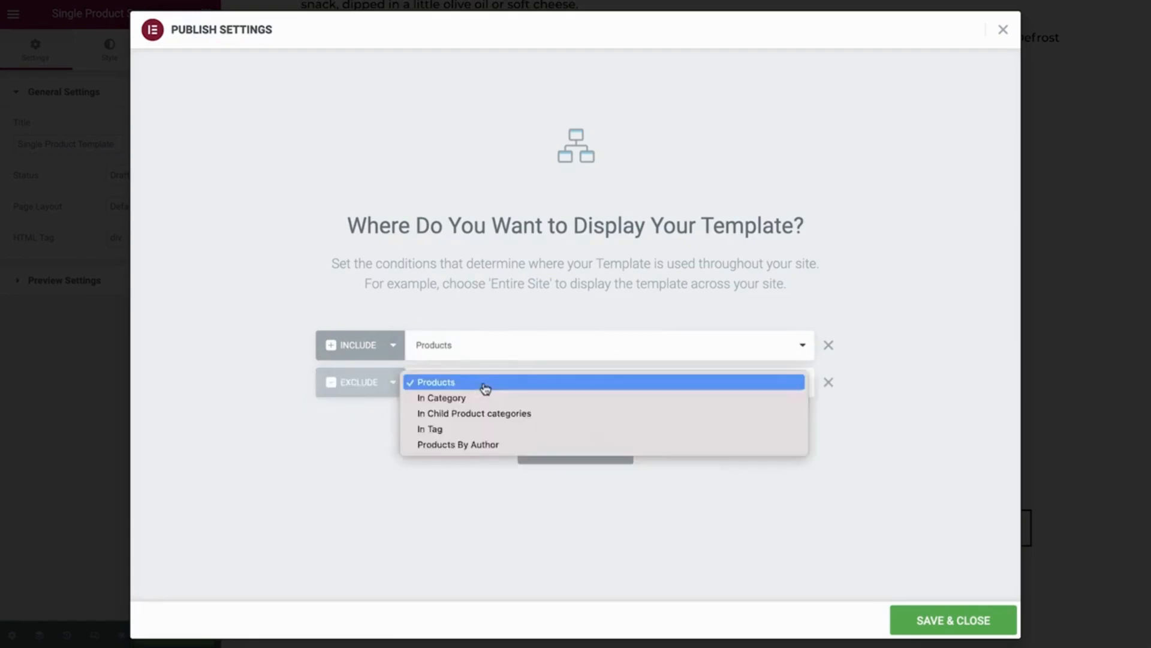
{"action": "left_click", "coordinate": [490, 398]}
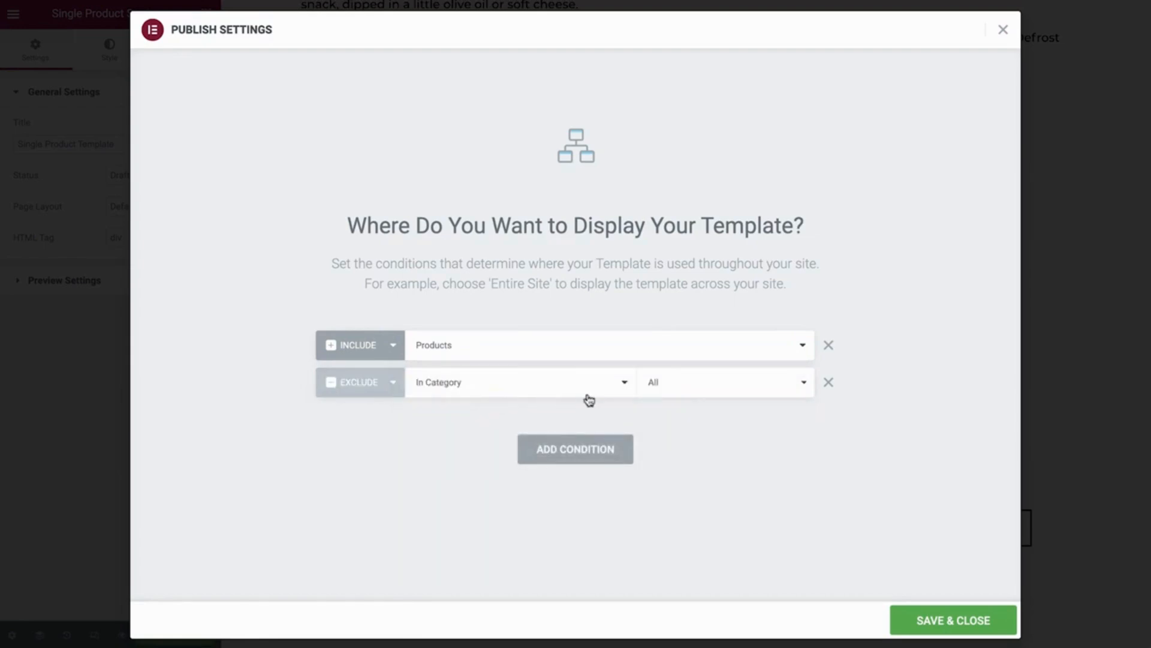
{"action": "left_click", "coordinate": [684, 393]}
{"action": "type", "text": "re"}
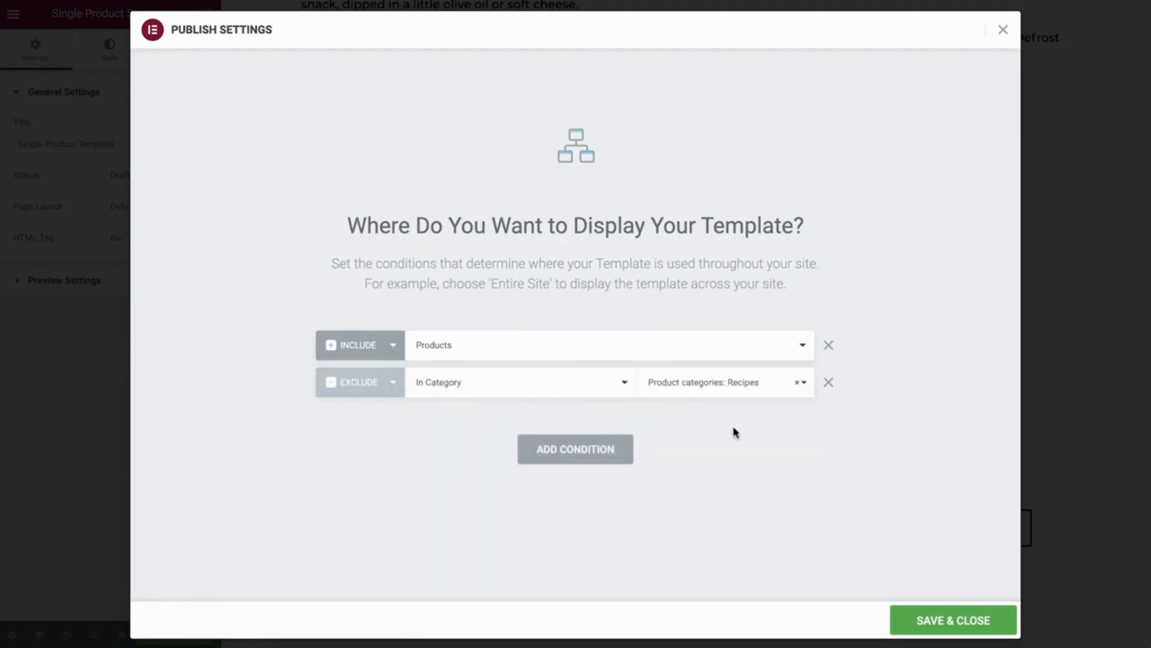
- Remove the exclude condition, then save the display conditions to publish the template
{"action": "left_click", "coordinate": [829, 383]}
{"action": "left_click", "coordinate": [925, 609]}
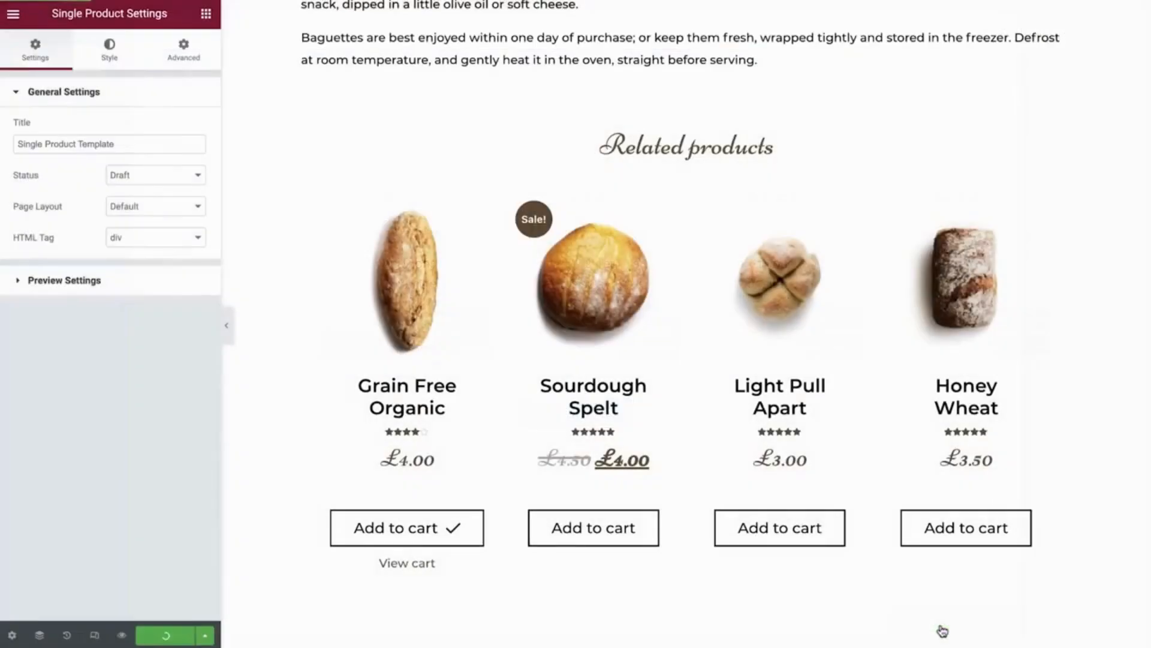
- Preview the page without the editing panel, checking two other gallery images and raising the product quantity to 3
{"action": "key", "text": "ctrl+p"}
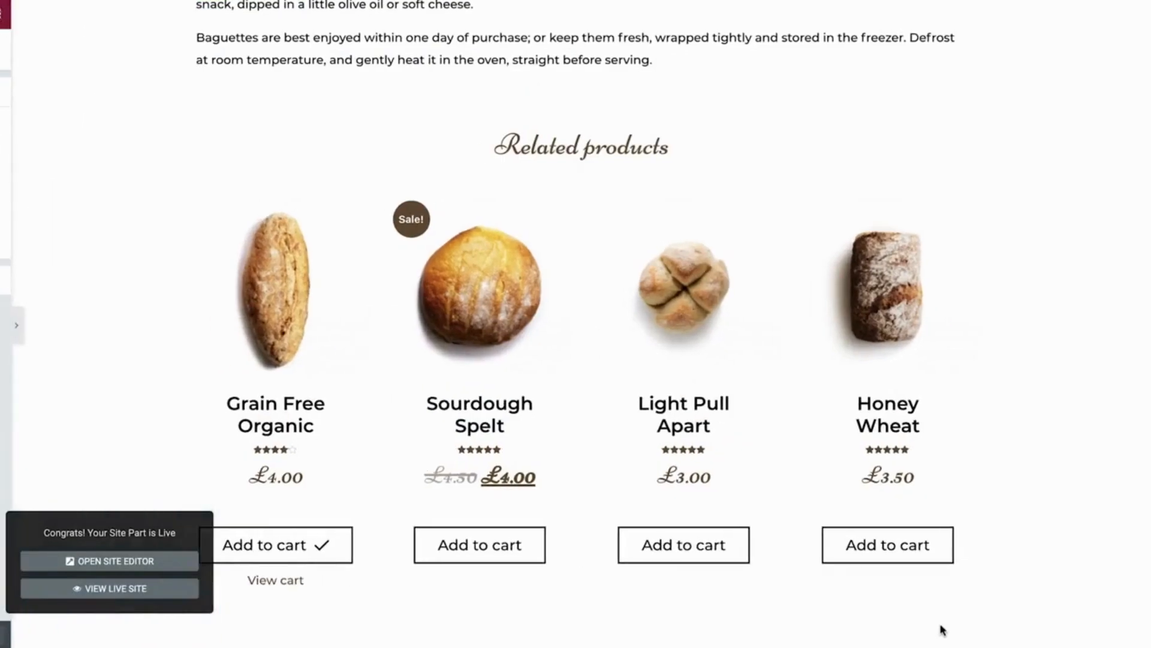
{"action": "scroll", "coordinate": [1049, 432], "scroll_direction": "up", "scroll_amount": 8}
{"action": "scroll", "coordinate": [1049, 431], "scroll_direction": "up", "scroll_amount": 5}
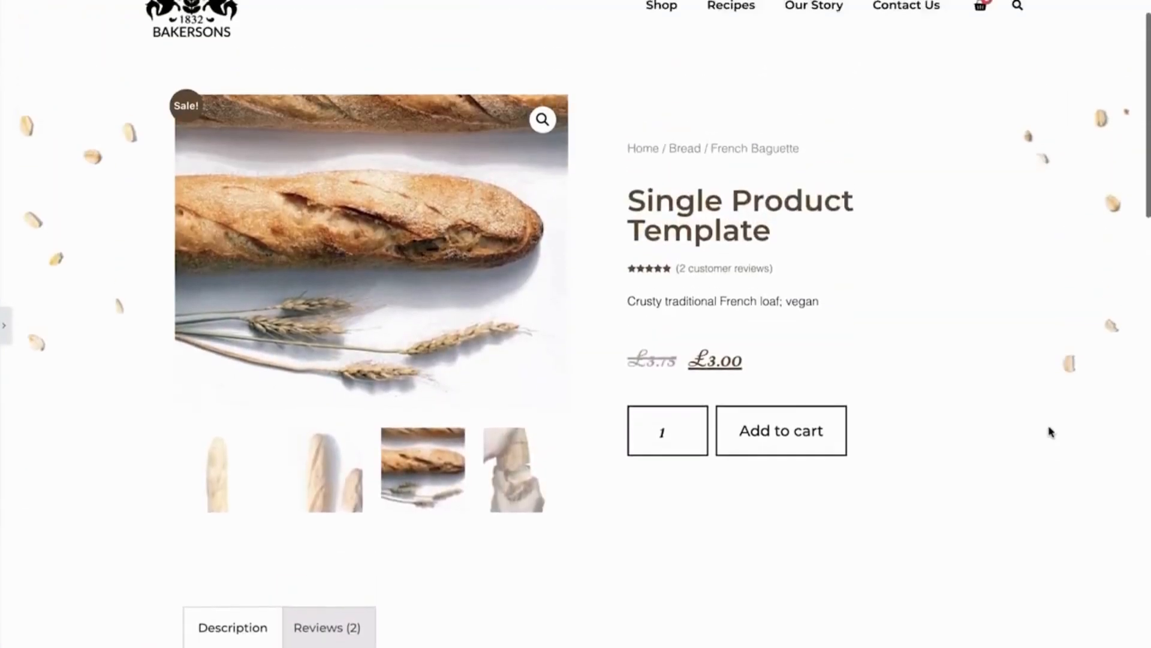
{"action": "left_click", "coordinate": [347, 525]}
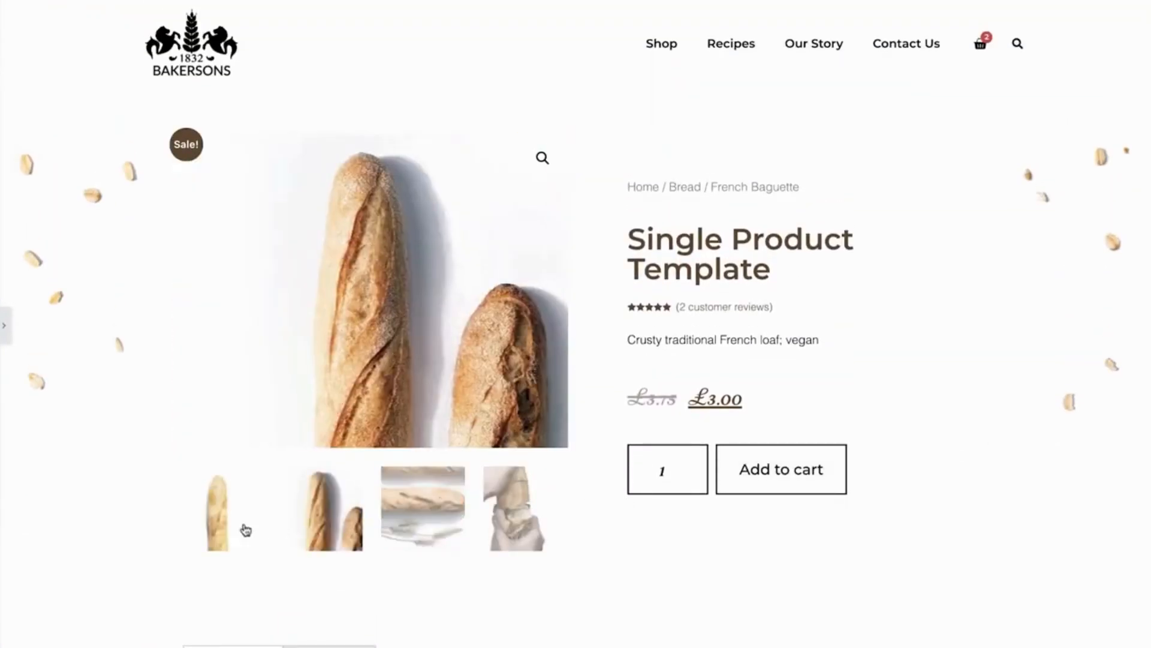
{"action": "left_click", "coordinate": [235, 529]}
{"action": "left_click", "coordinate": [702, 461]}
{"action": "left_click", "coordinate": [701, 461]}
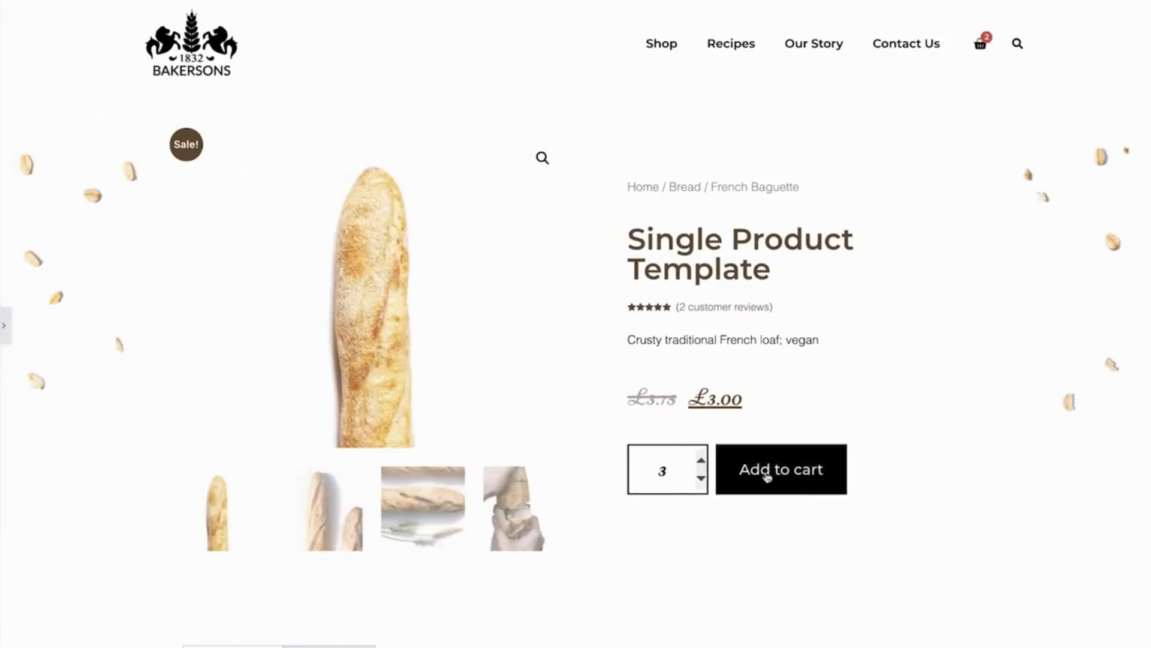
- Examine the Reviews and Description data tabs and the related products in the preview
{"action": "scroll", "coordinate": [1014, 541], "scroll_direction": "down", "scroll_amount": 4}
{"action": "scroll", "coordinate": [1014, 541], "scroll_direction": "down", "scroll_amount": 4}
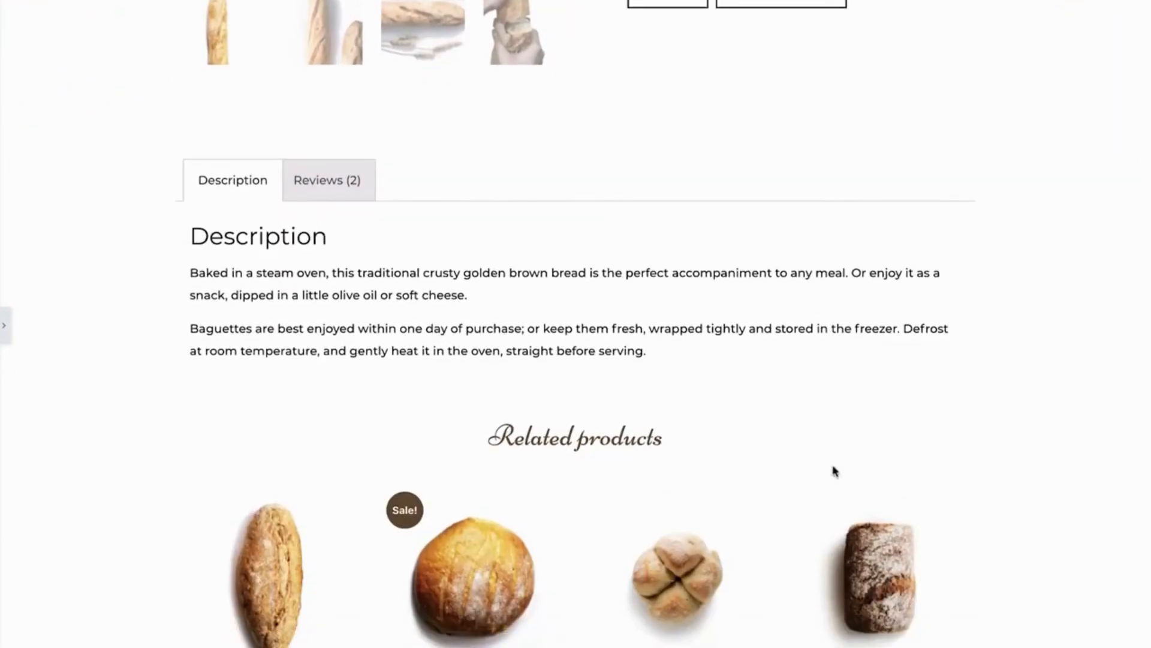
{"action": "left_click", "coordinate": [350, 180]}
{"action": "left_click", "coordinate": [240, 191]}
{"action": "scroll", "coordinate": [91, 382], "scroll_direction": "down", "scroll_amount": 3}
{"action": "scroll", "coordinate": [91, 381], "scroll_direction": "down", "scroll_amount": 4}
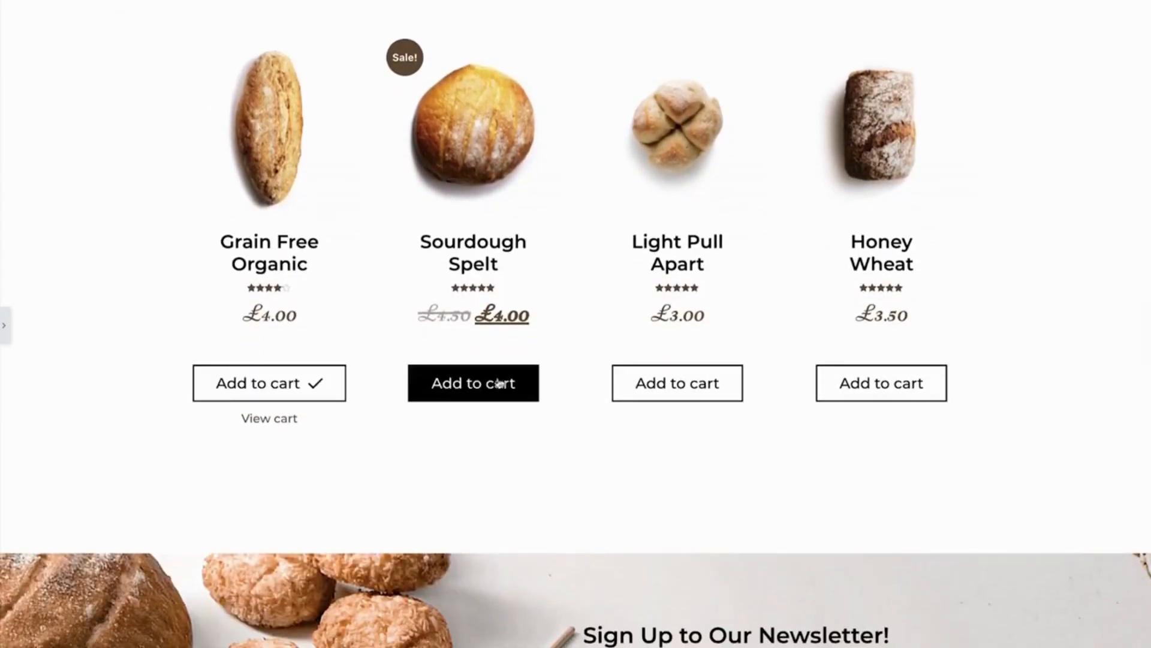